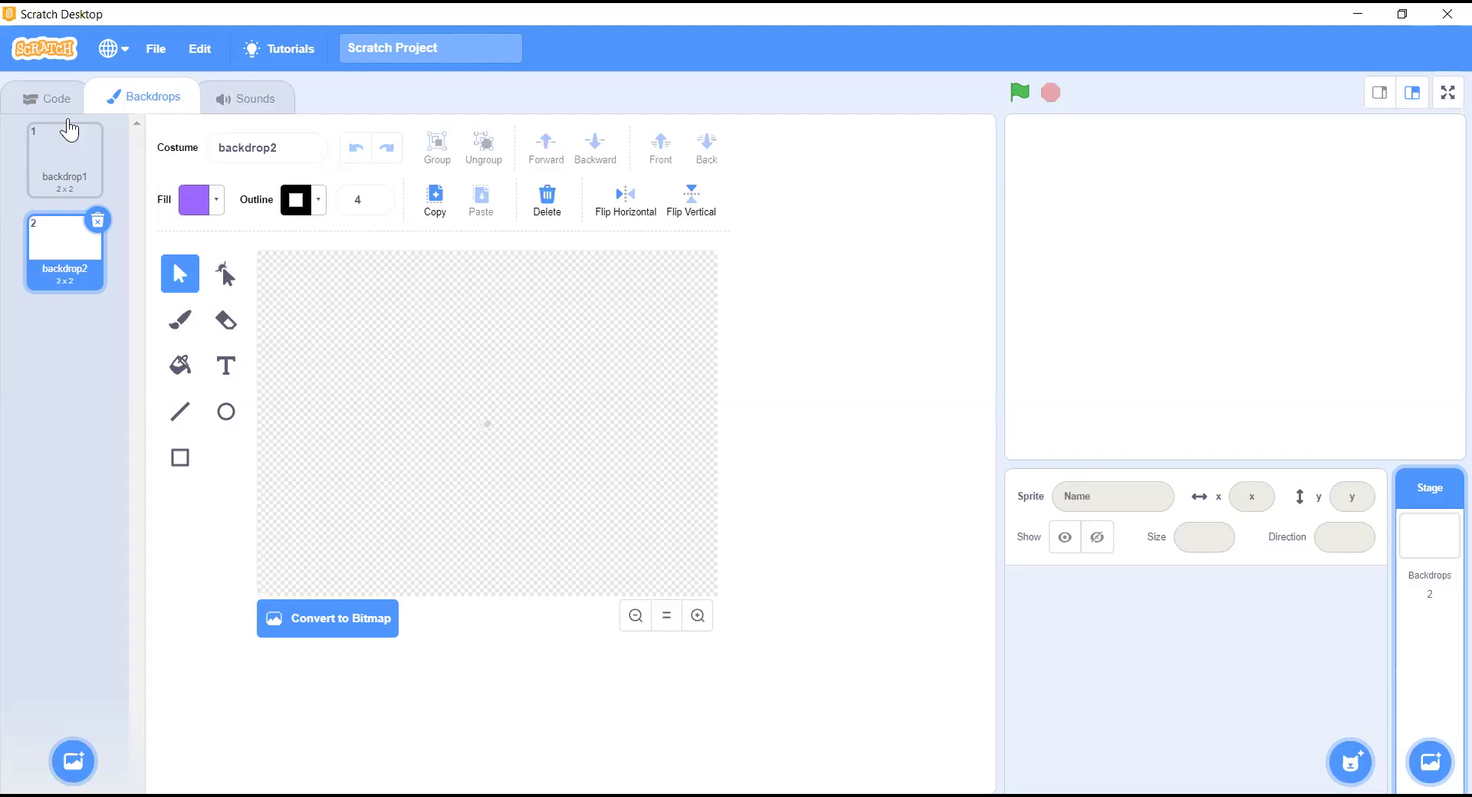
pyautogui.click(50, 99)
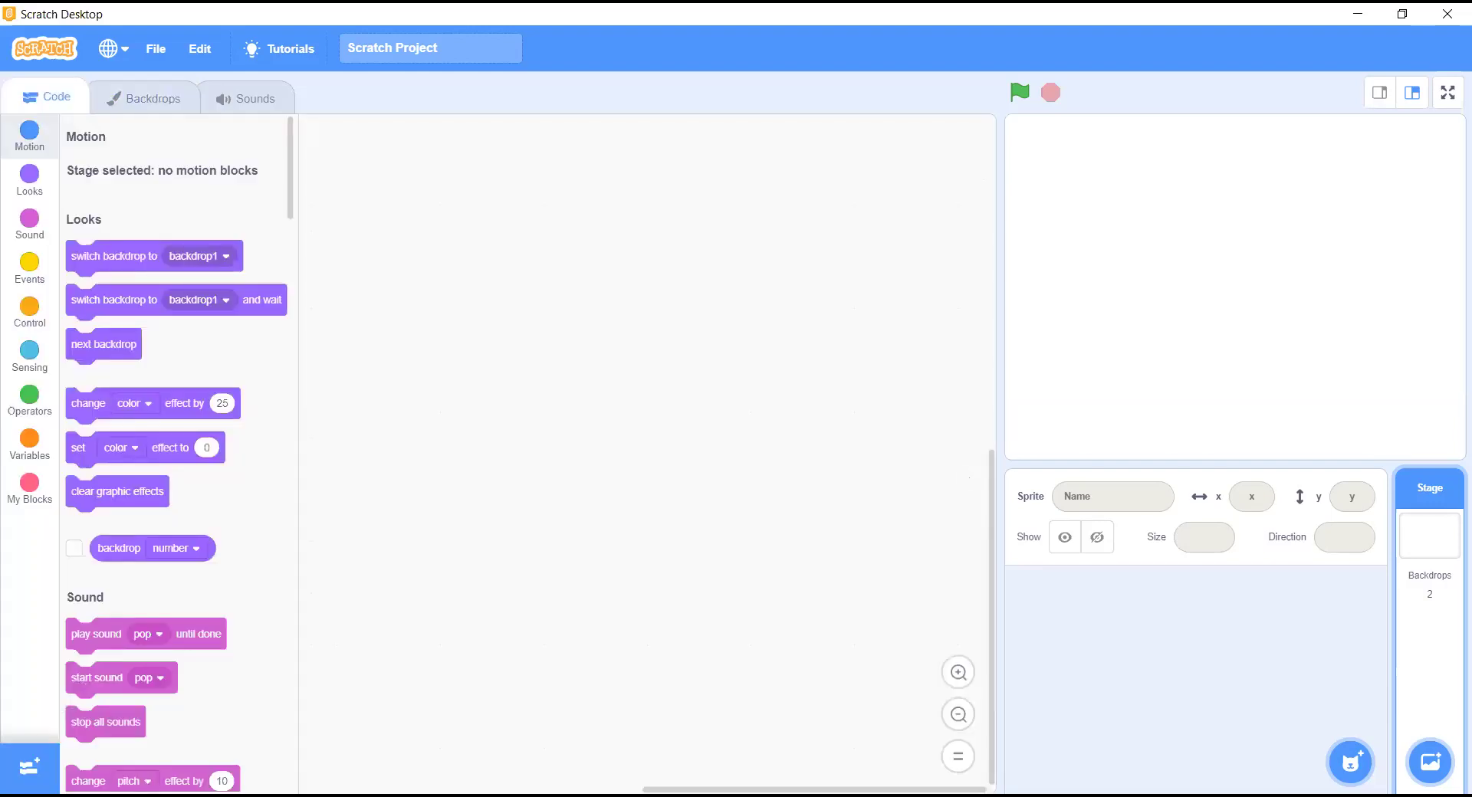
pyautogui.moveTo(1429, 765)
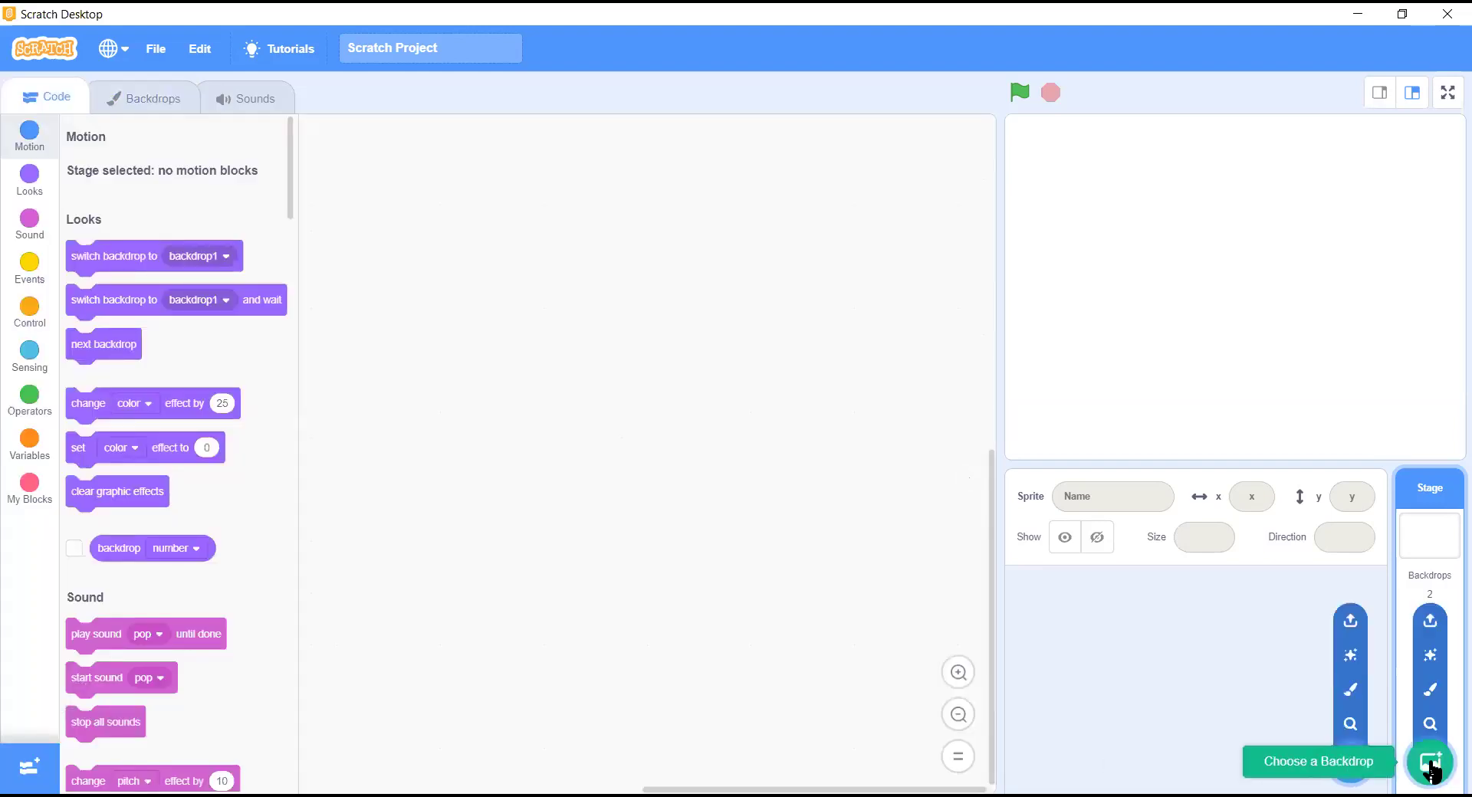
pyautogui.click(1409, 688)
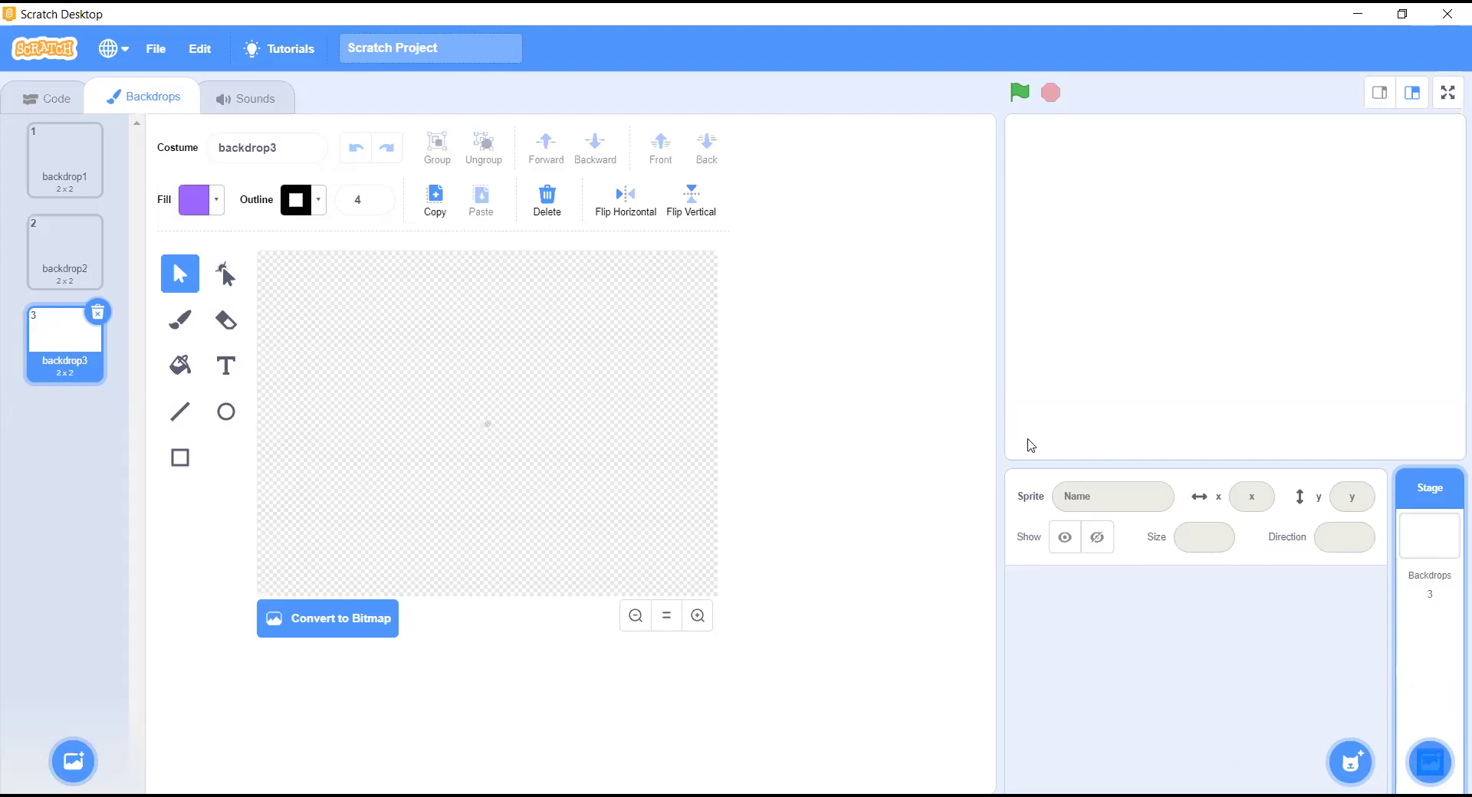
pyautogui.click(64, 273)
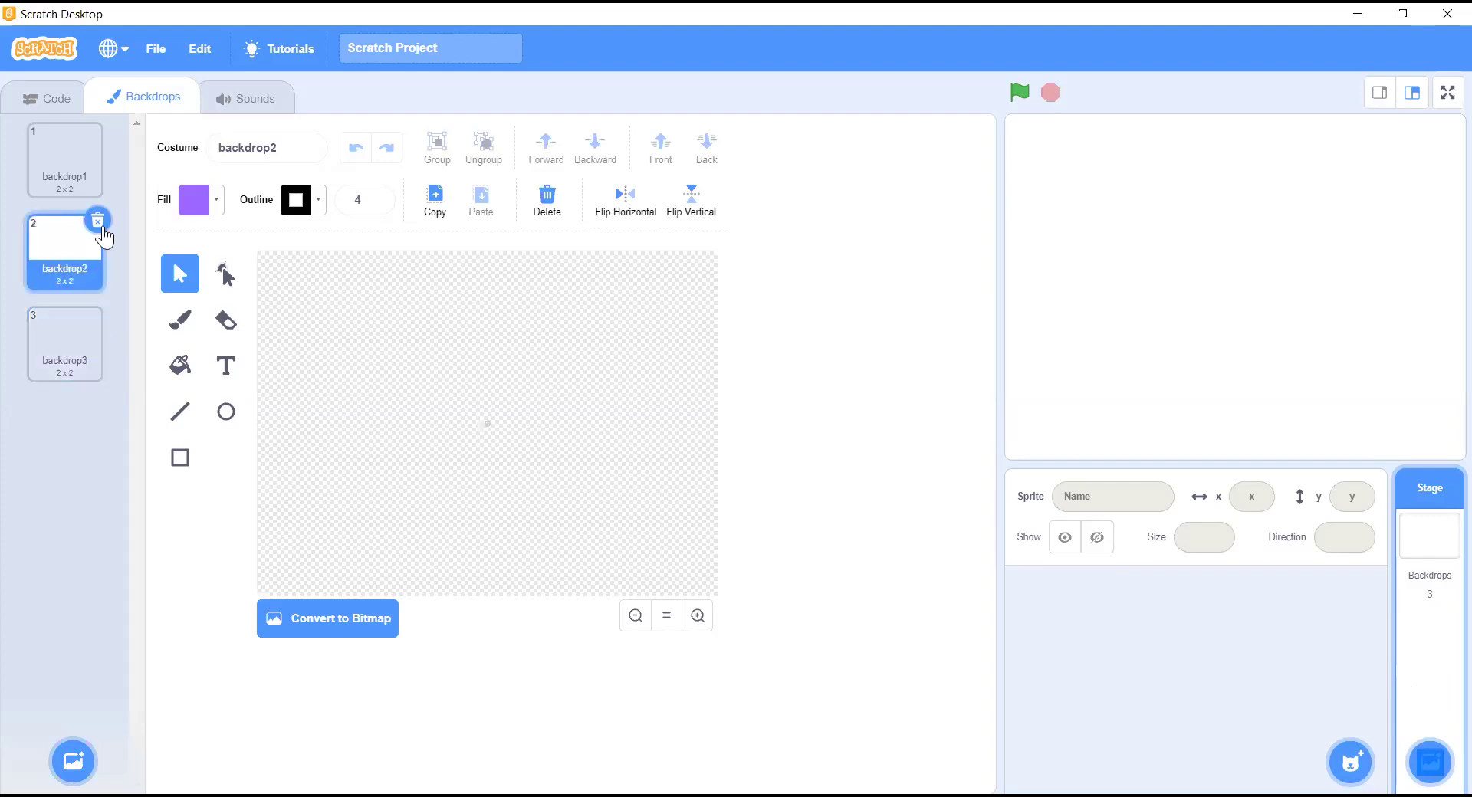
pyautogui.click(85, 322)
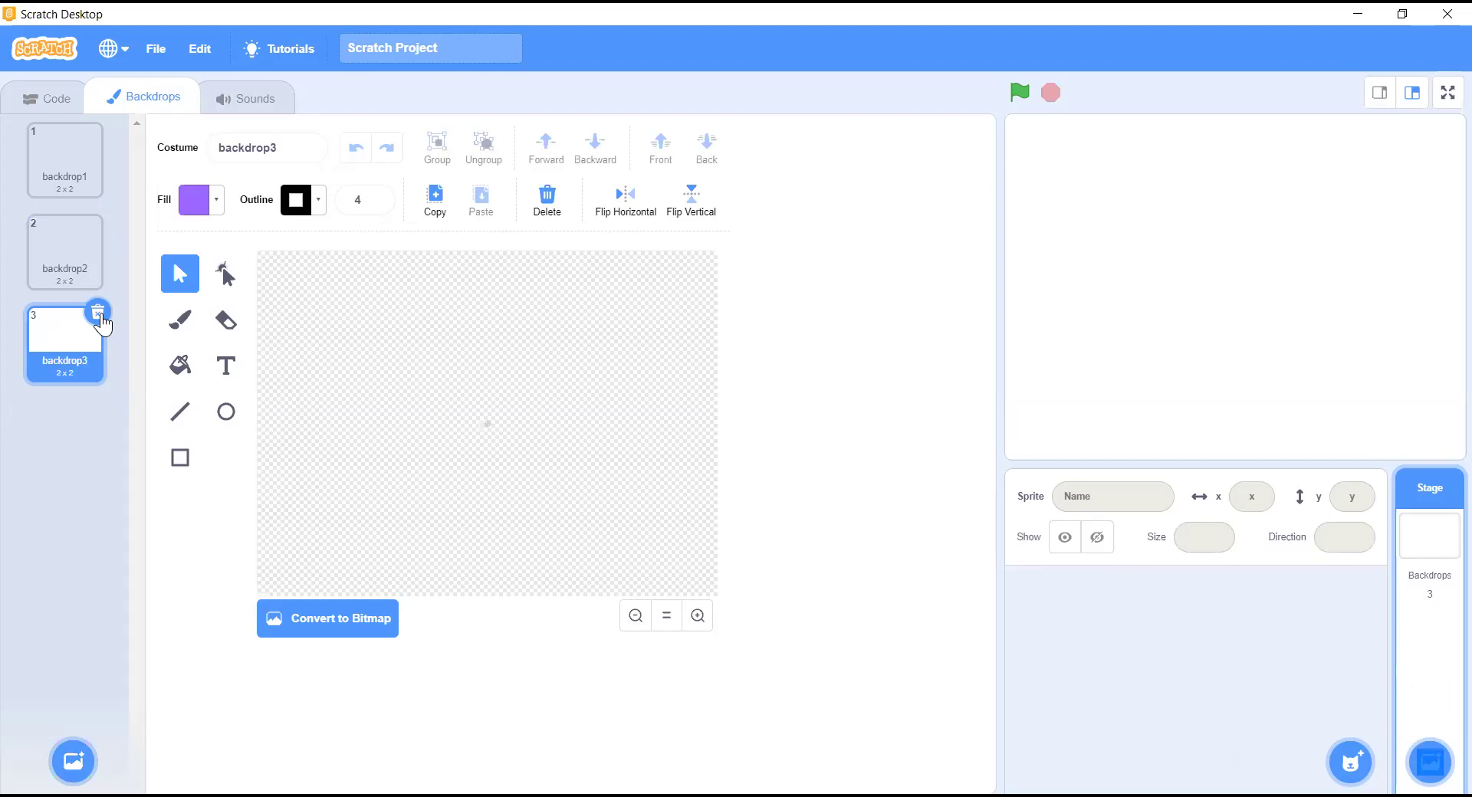
pyautogui.click(97, 313)
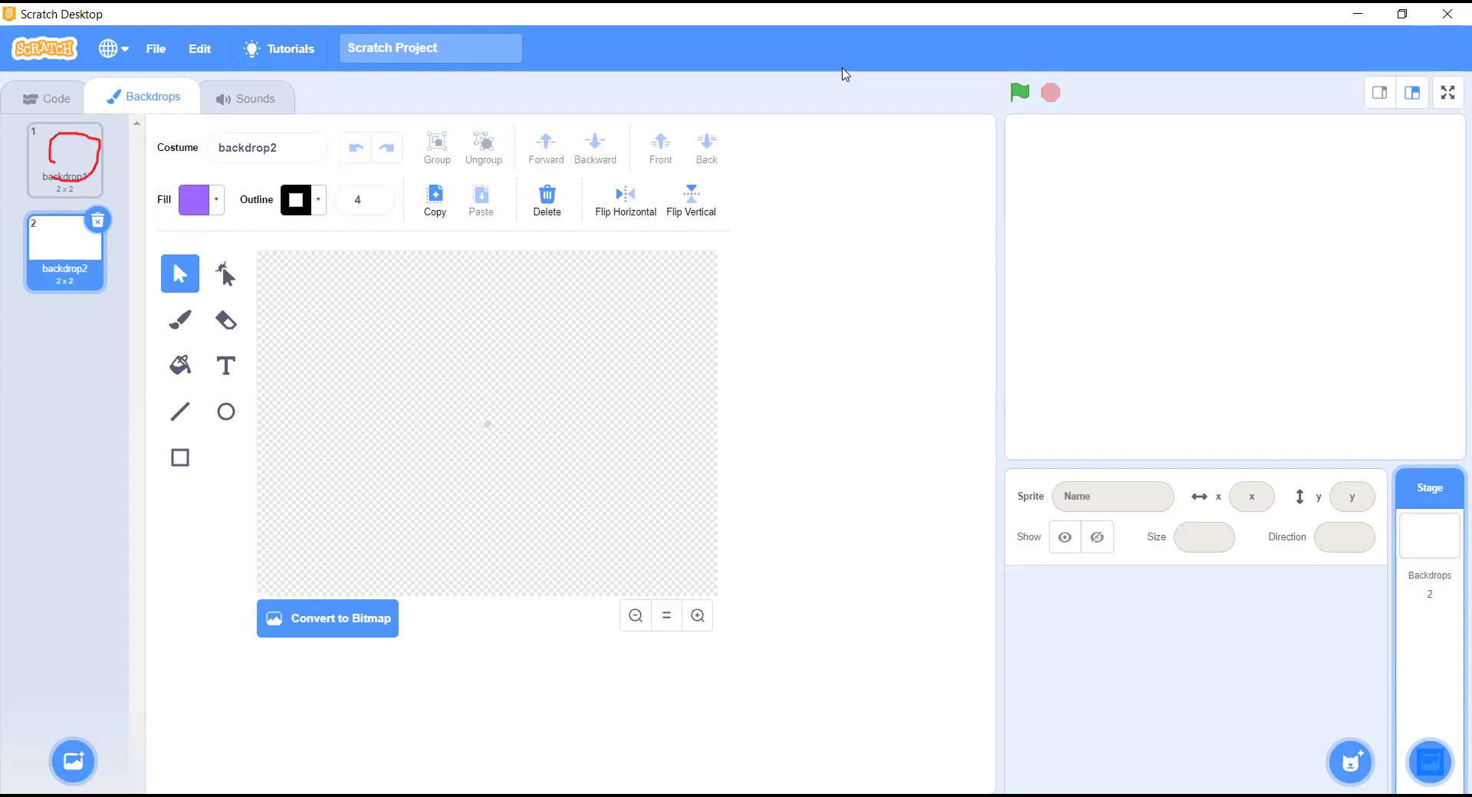
# Delete backdrop2 so that only backdrop1 is left.
pyautogui.click(83, 167)
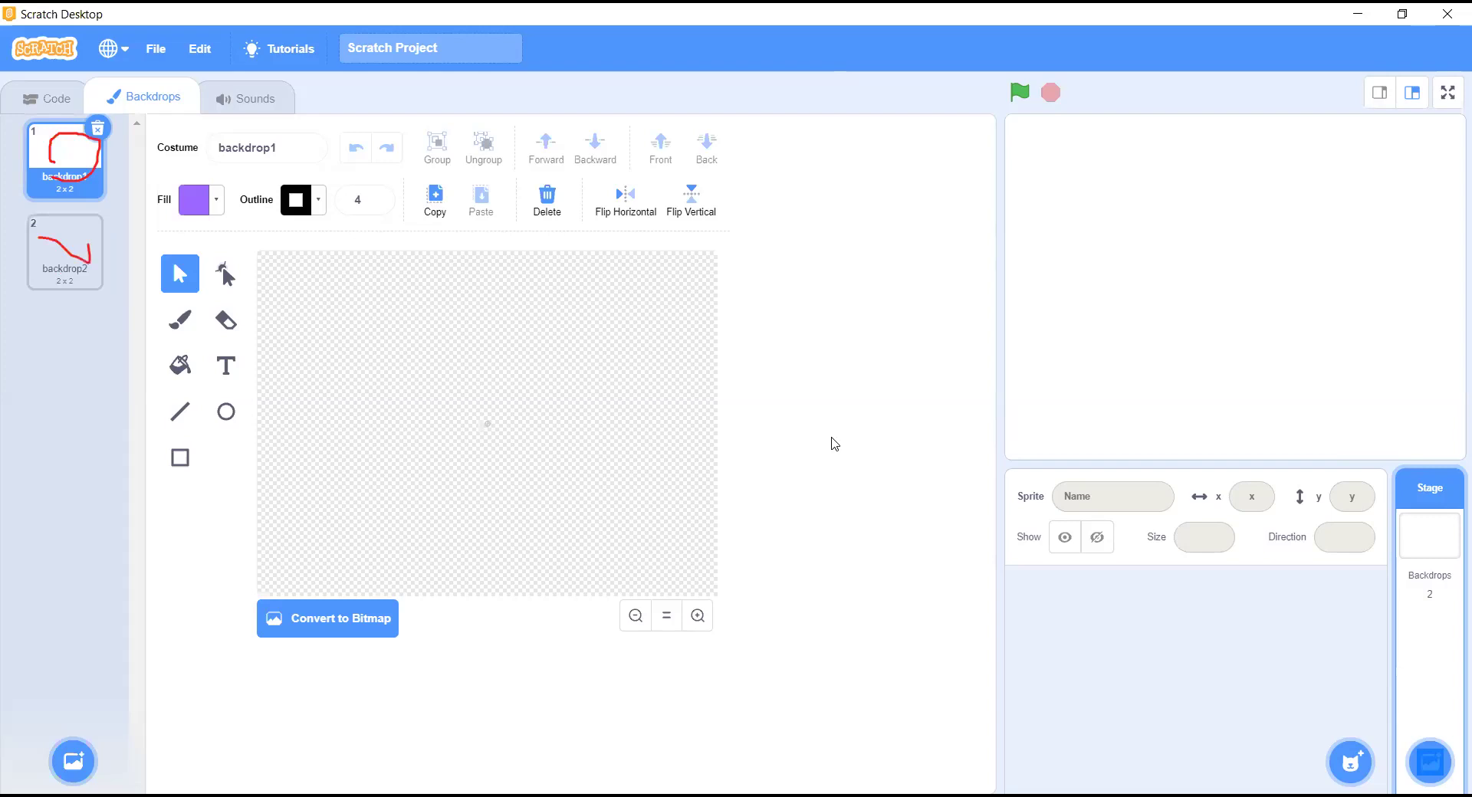
pyautogui.click(92, 234)
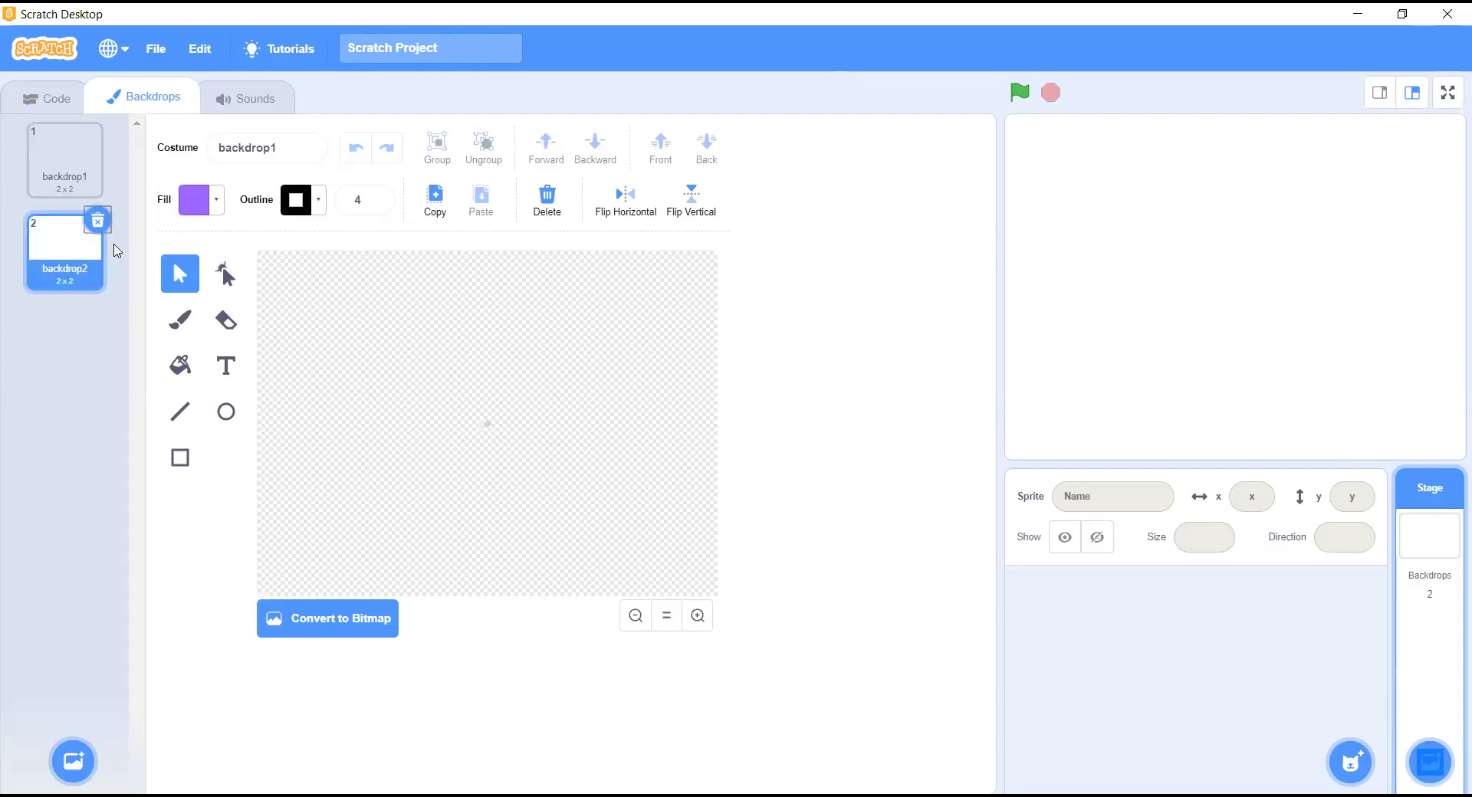
pyautogui.click(98, 223)
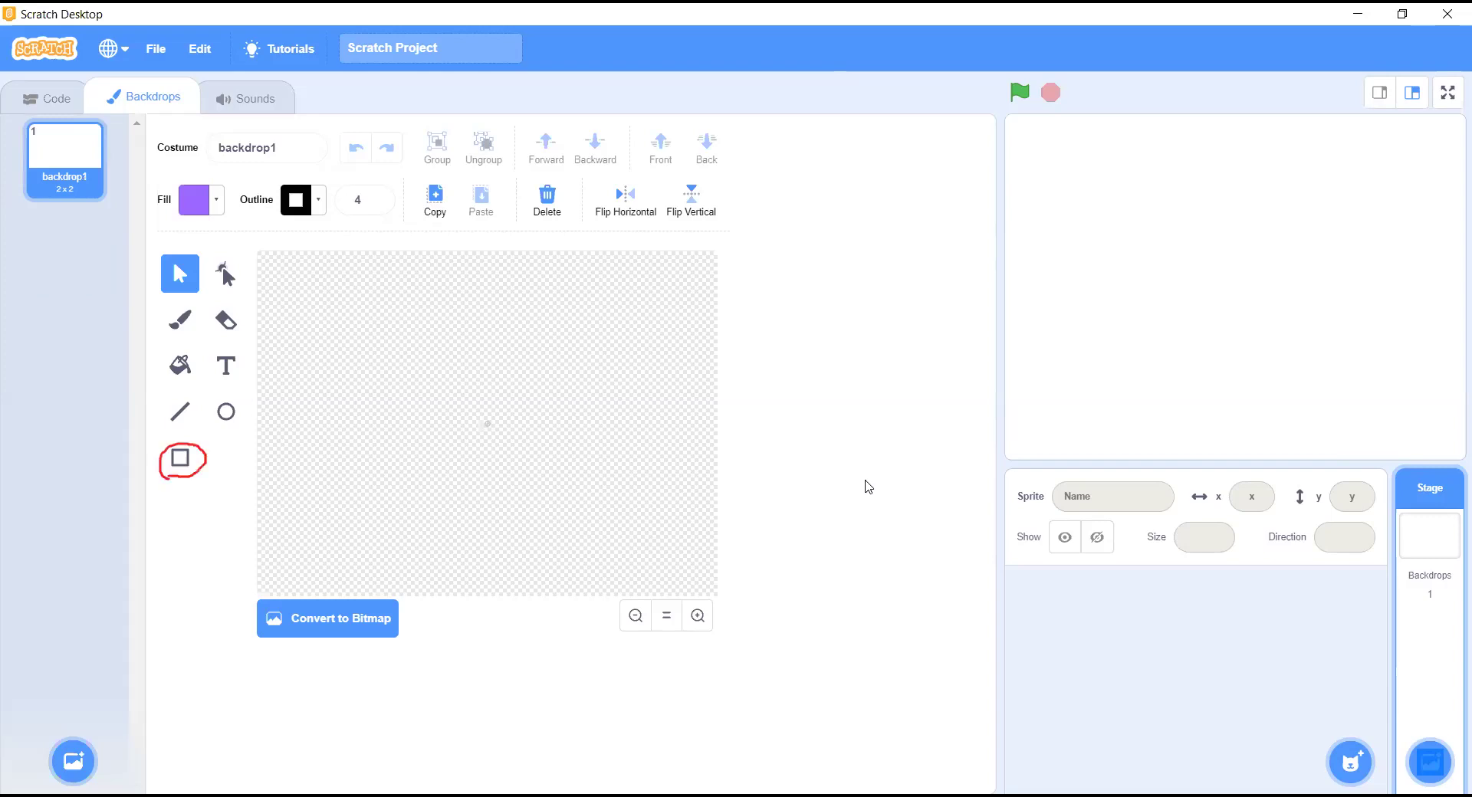
# Draw a tall rectangle about 57 x 158 in the canvas's upper-left corner and fill it black with color 40, saturation 83, brightness 0.
pyautogui.click(187, 470)
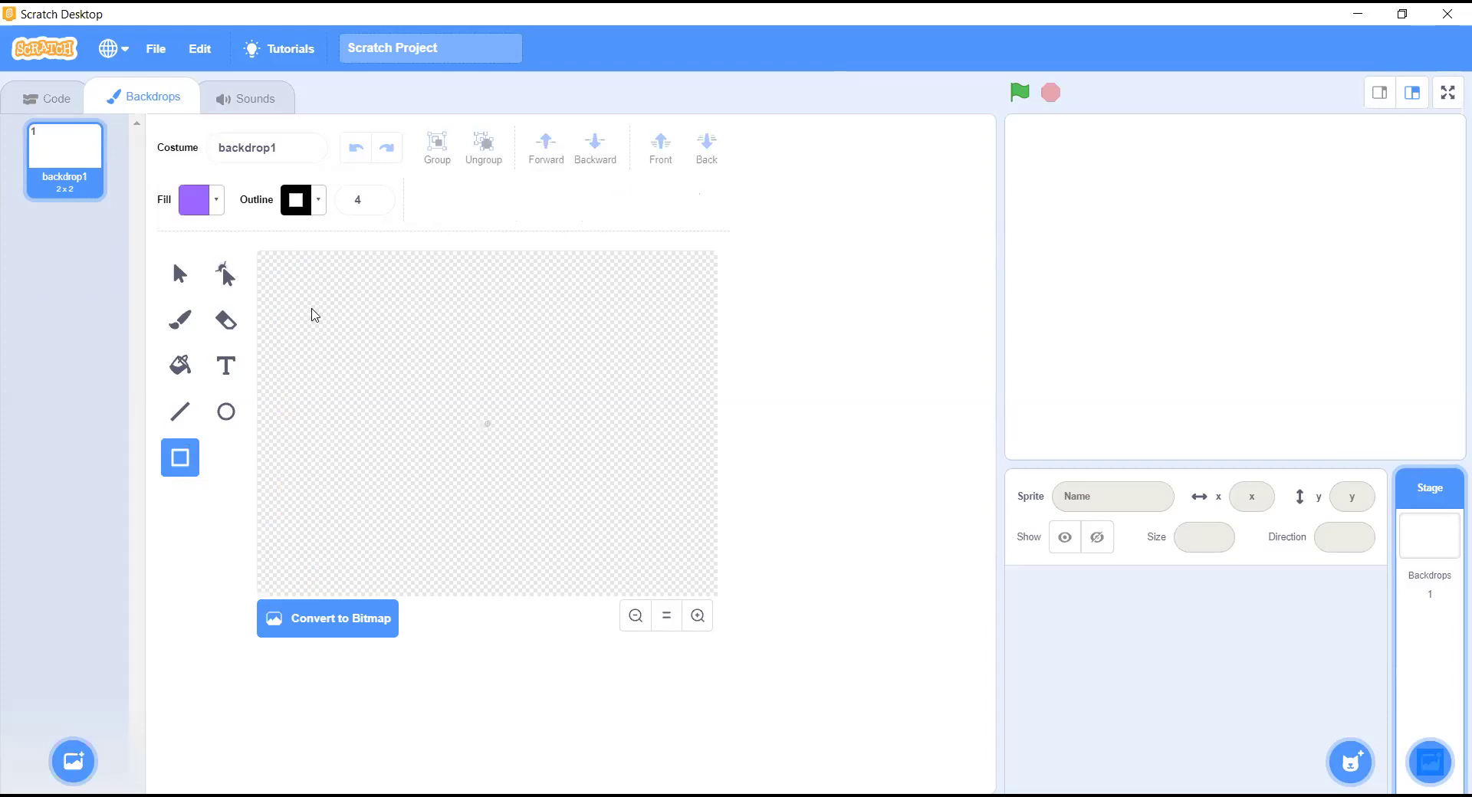
pyautogui.moveTo(264, 262)
pyautogui.mouseDown()
pyautogui.moveTo(329, 469)
pyautogui.moveTo(323, 598)
pyautogui.moveTo(320, 422)
pyautogui.mouseUp()
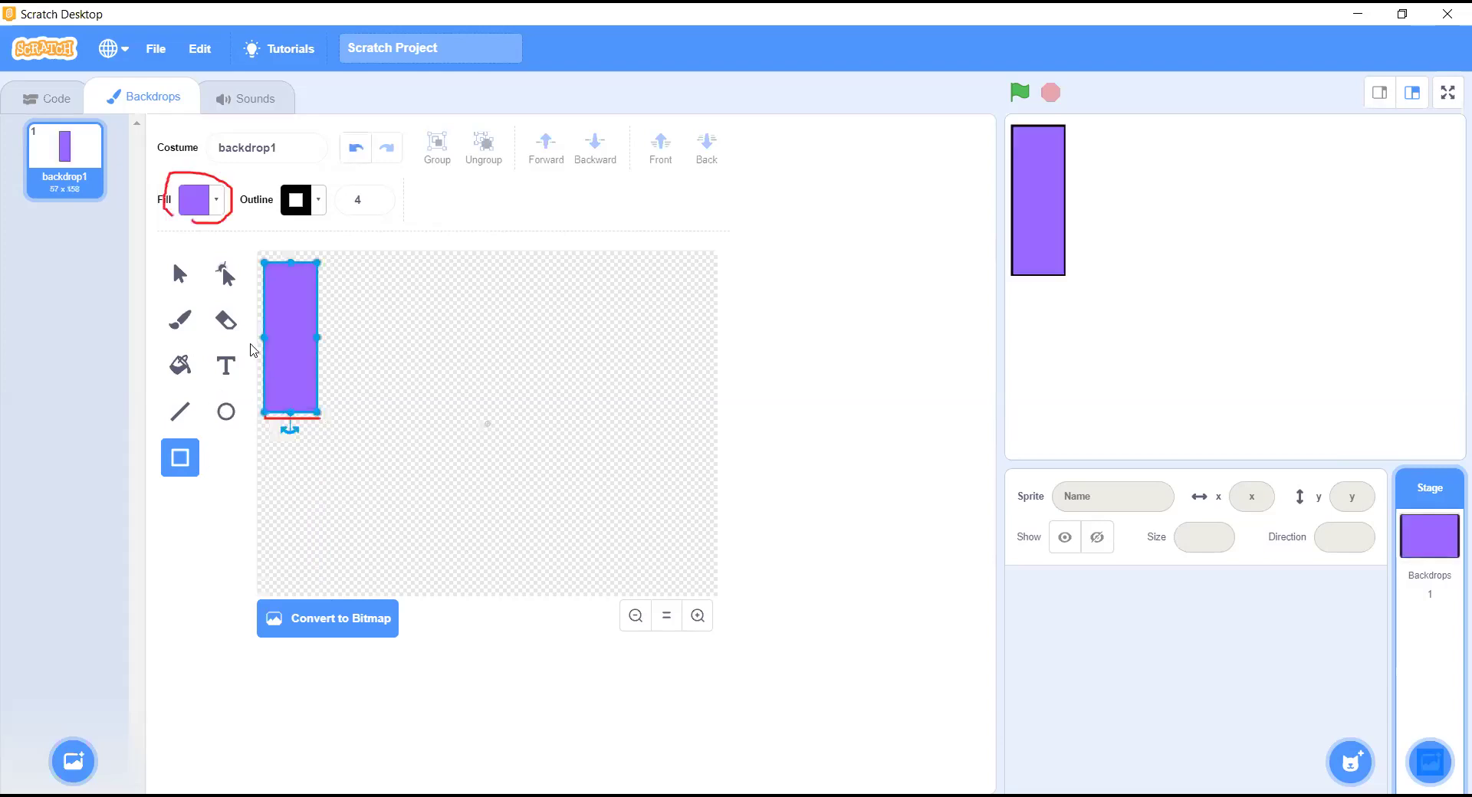
pyautogui.click(213, 206)
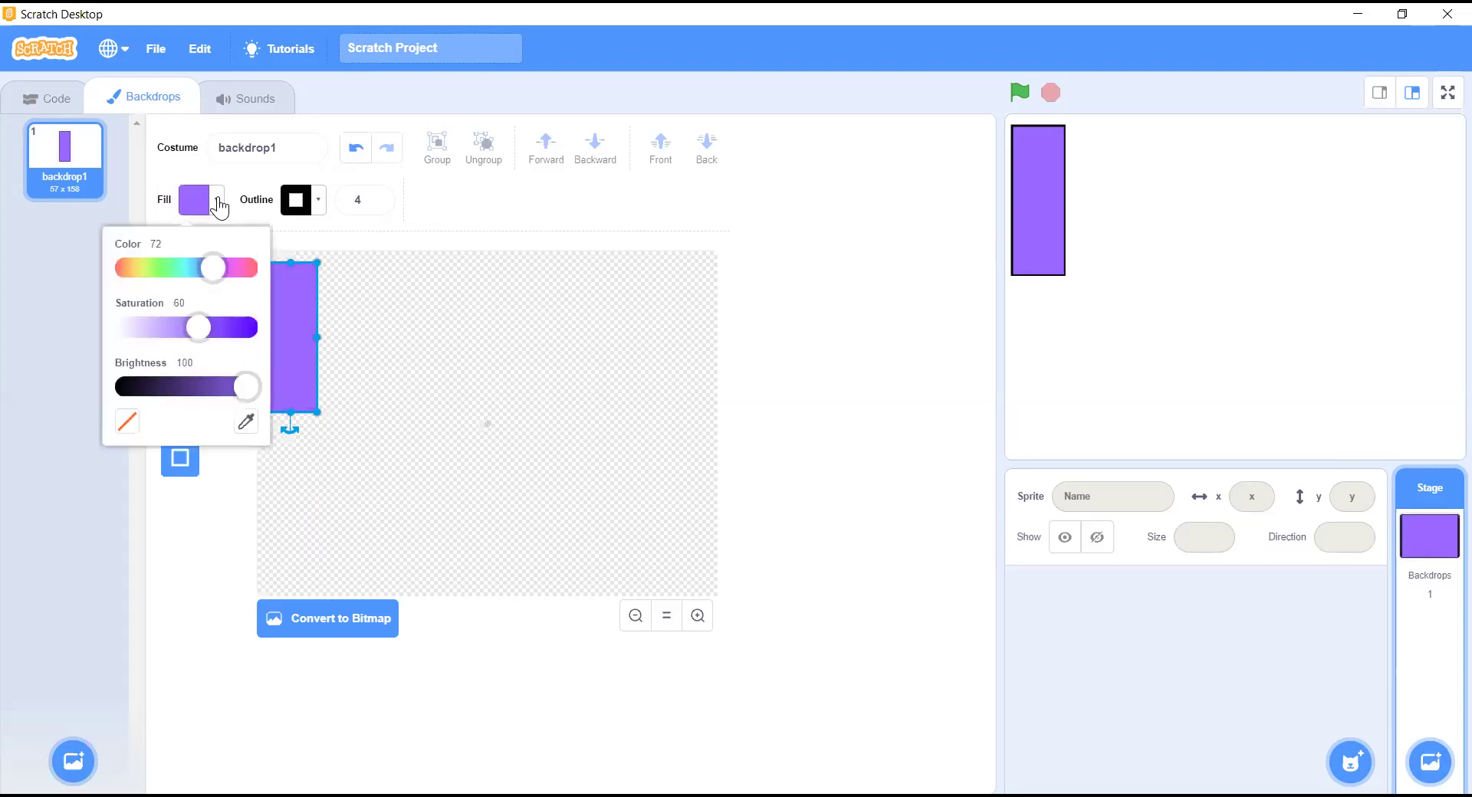
pyautogui.click(132, 390)
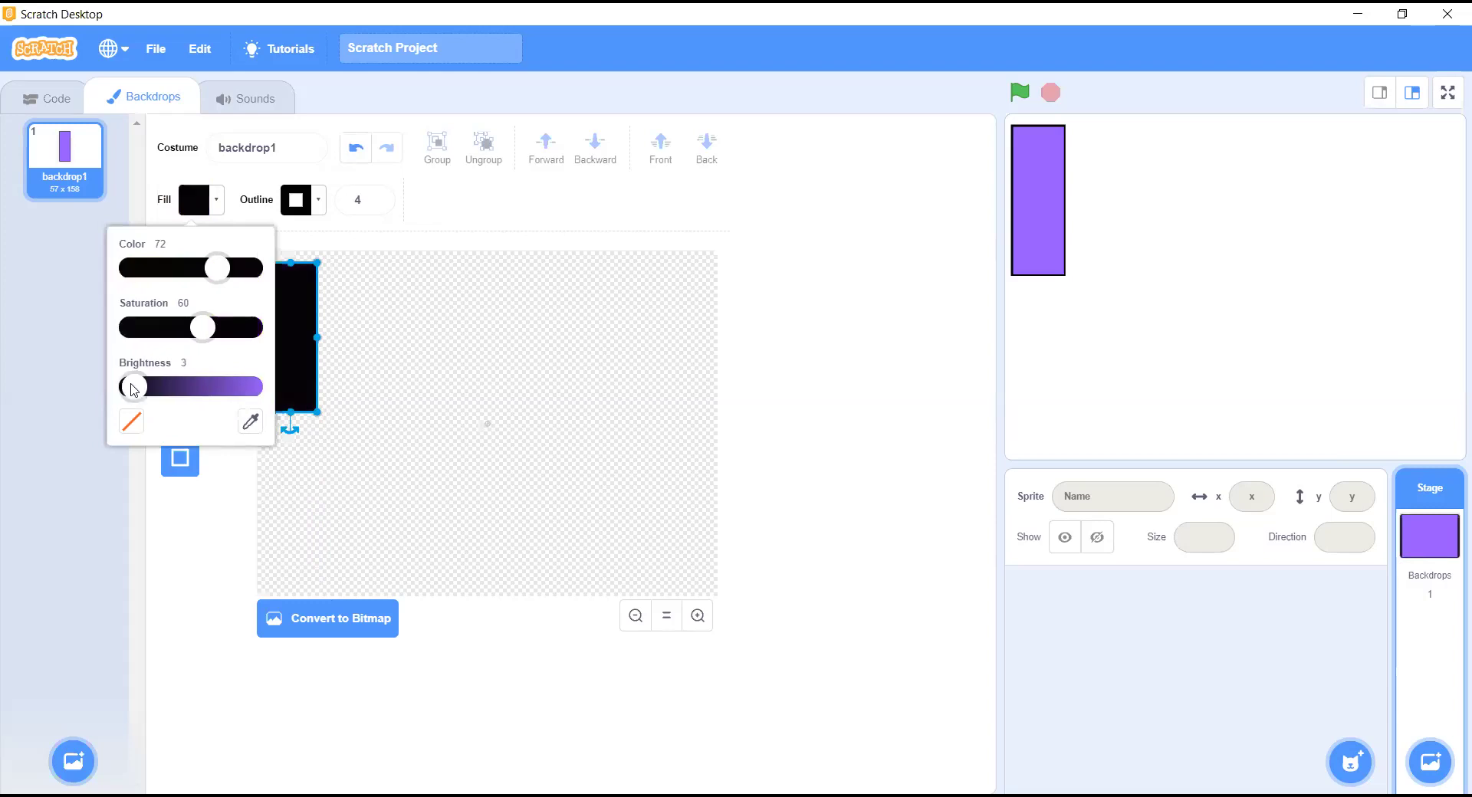
pyautogui.click(123, 387)
pyautogui.moveTo(204, 322)
pyautogui.mouseDown()
pyautogui.moveTo(251, 328)
pyautogui.moveTo(230, 326)
pyautogui.mouseUp()
pyautogui.moveTo(218, 269); pyautogui.dragTo(181, 274)
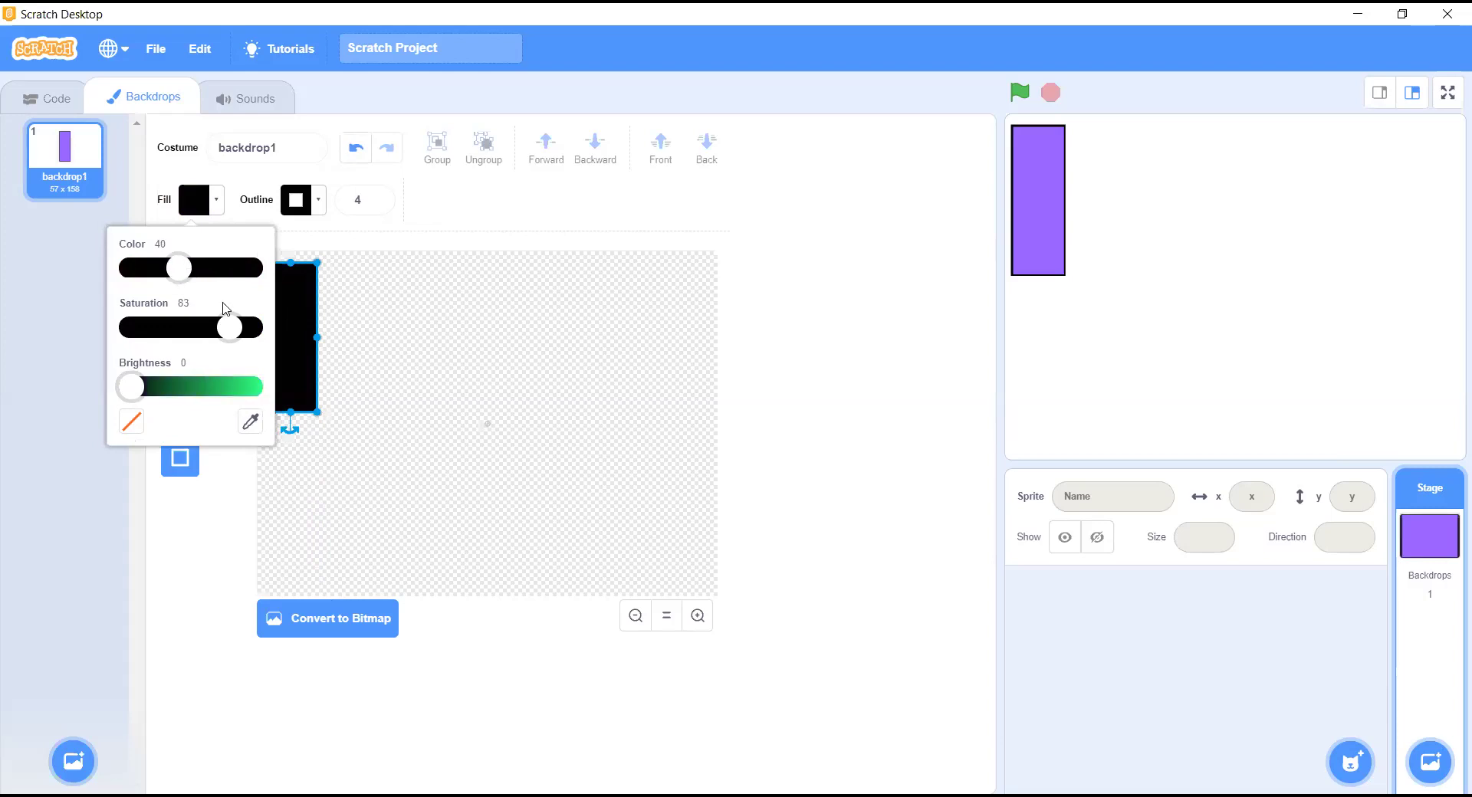
pyautogui.click(239, 528)
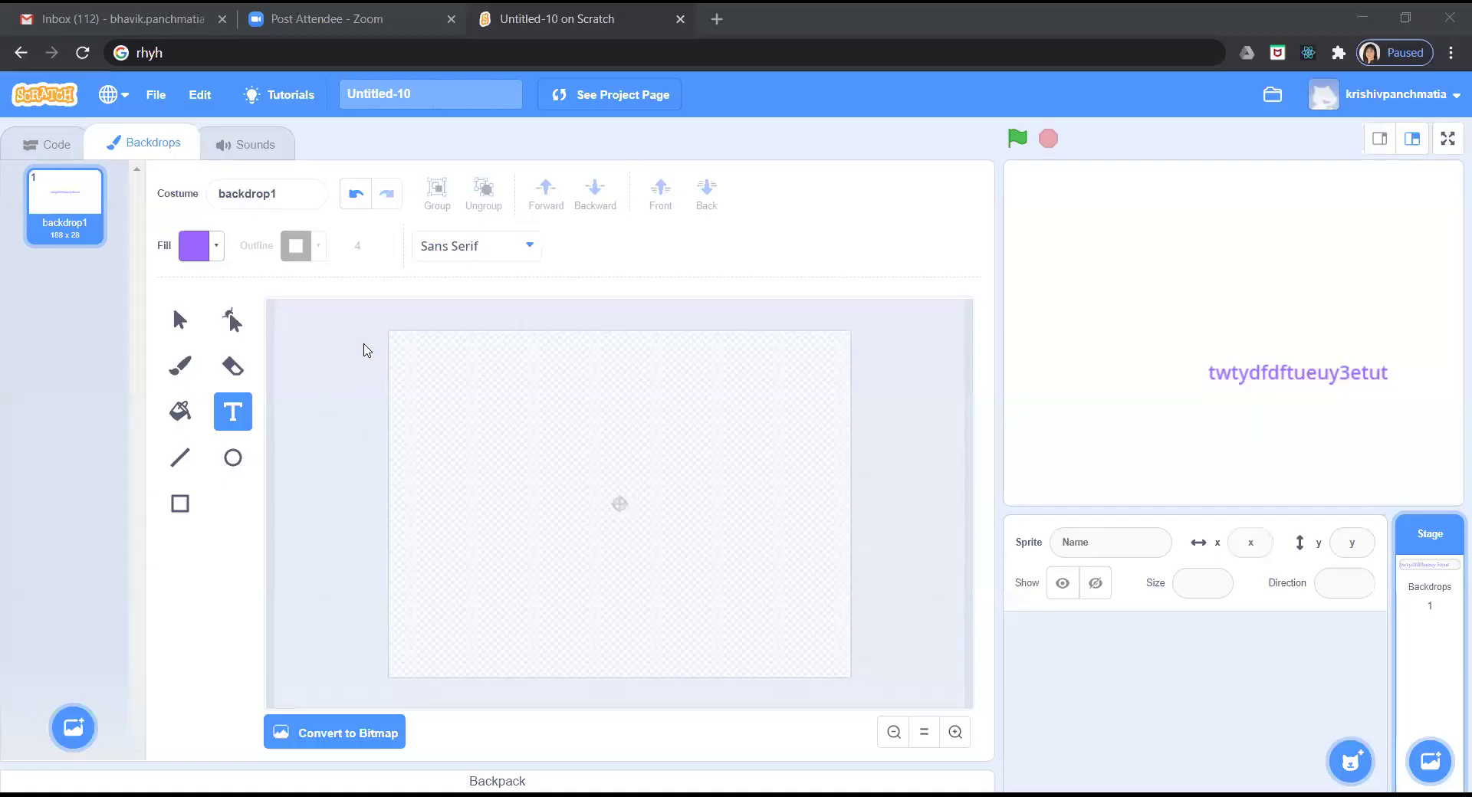
# Add a blank painted backdrop to the Untitled-10 project and delete backdrop1, which holds the stray text.
pyautogui.click(1035, 395)
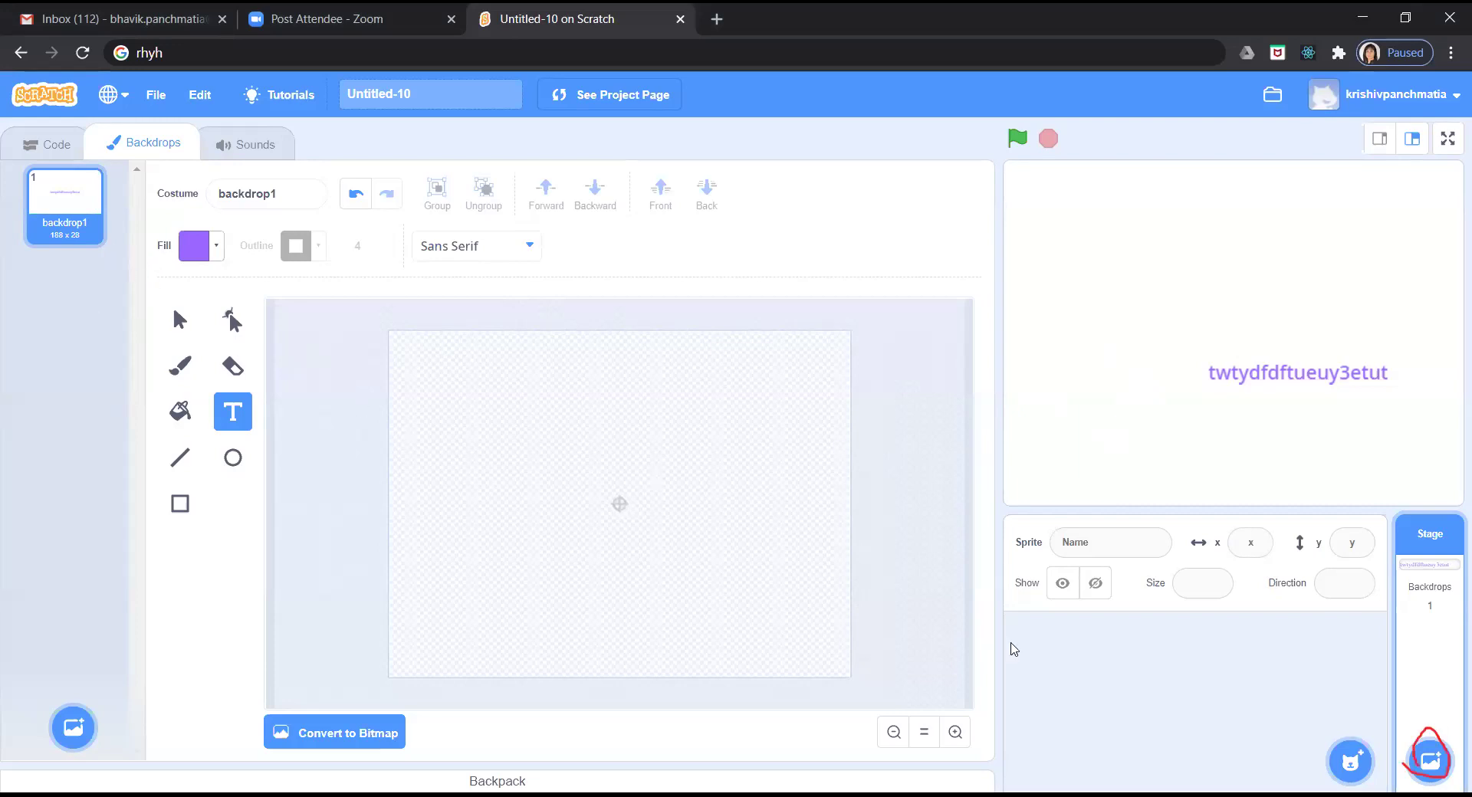
pyautogui.moveTo(1430, 760)
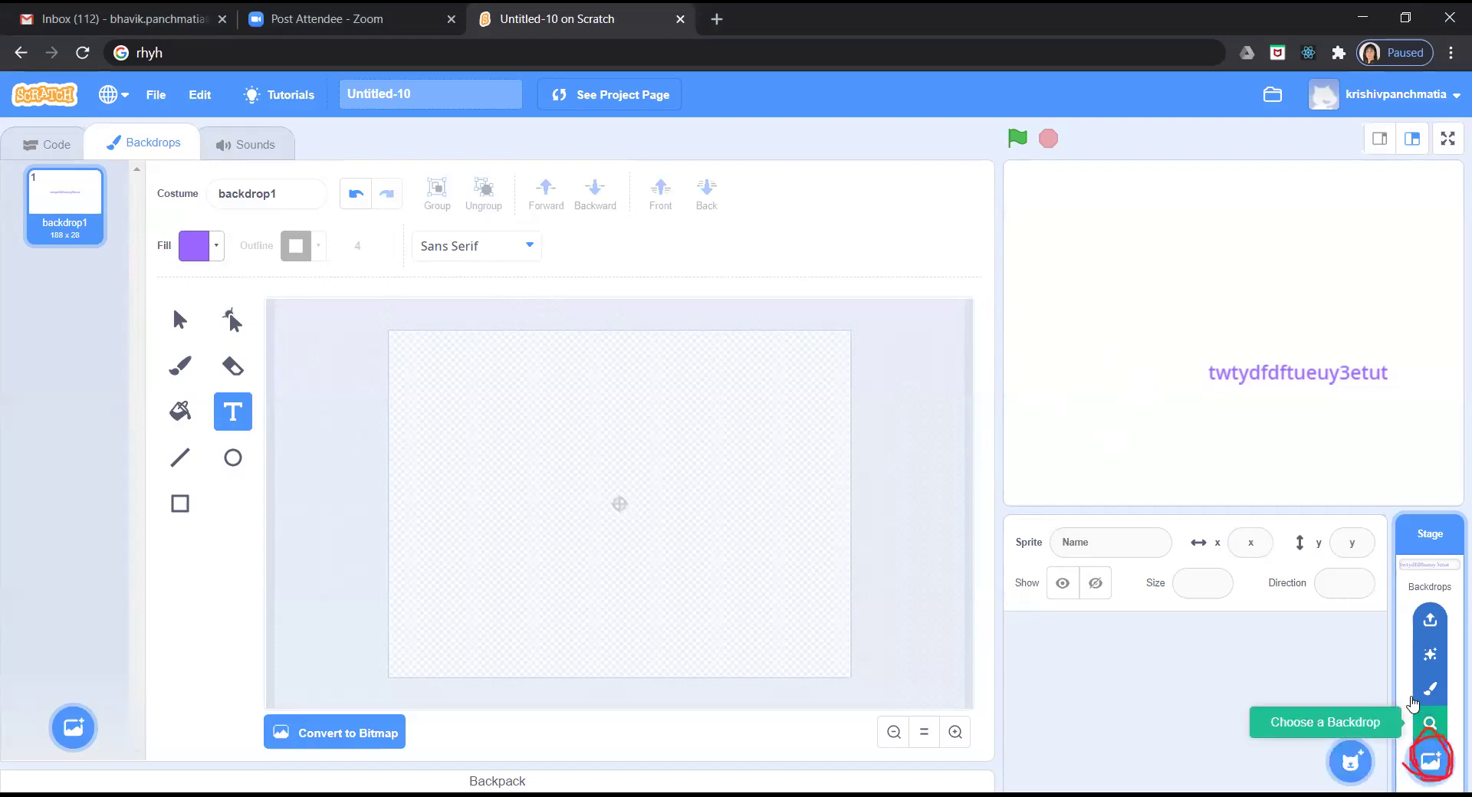
pyautogui.click(1429, 689)
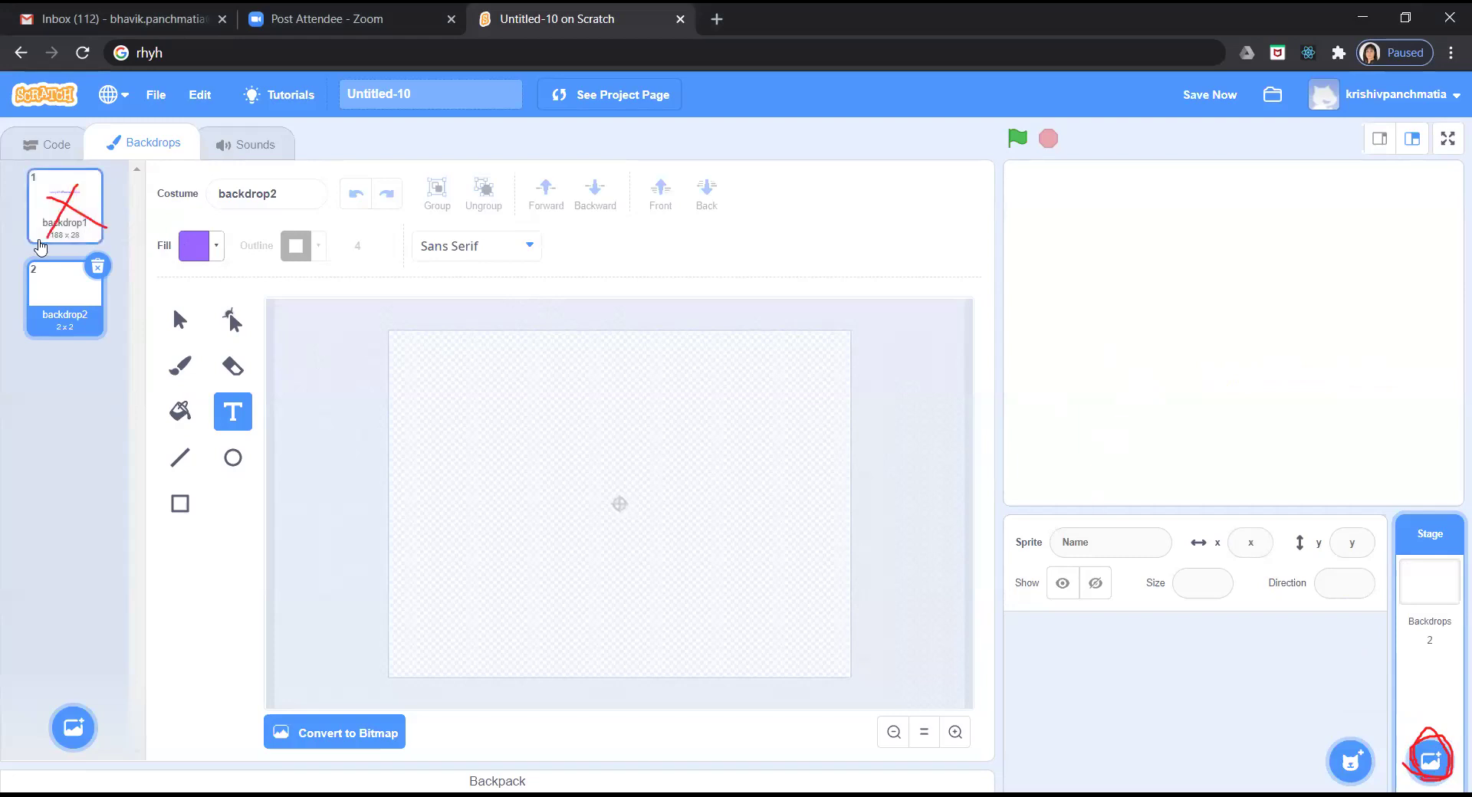
pyautogui.click(43, 232)
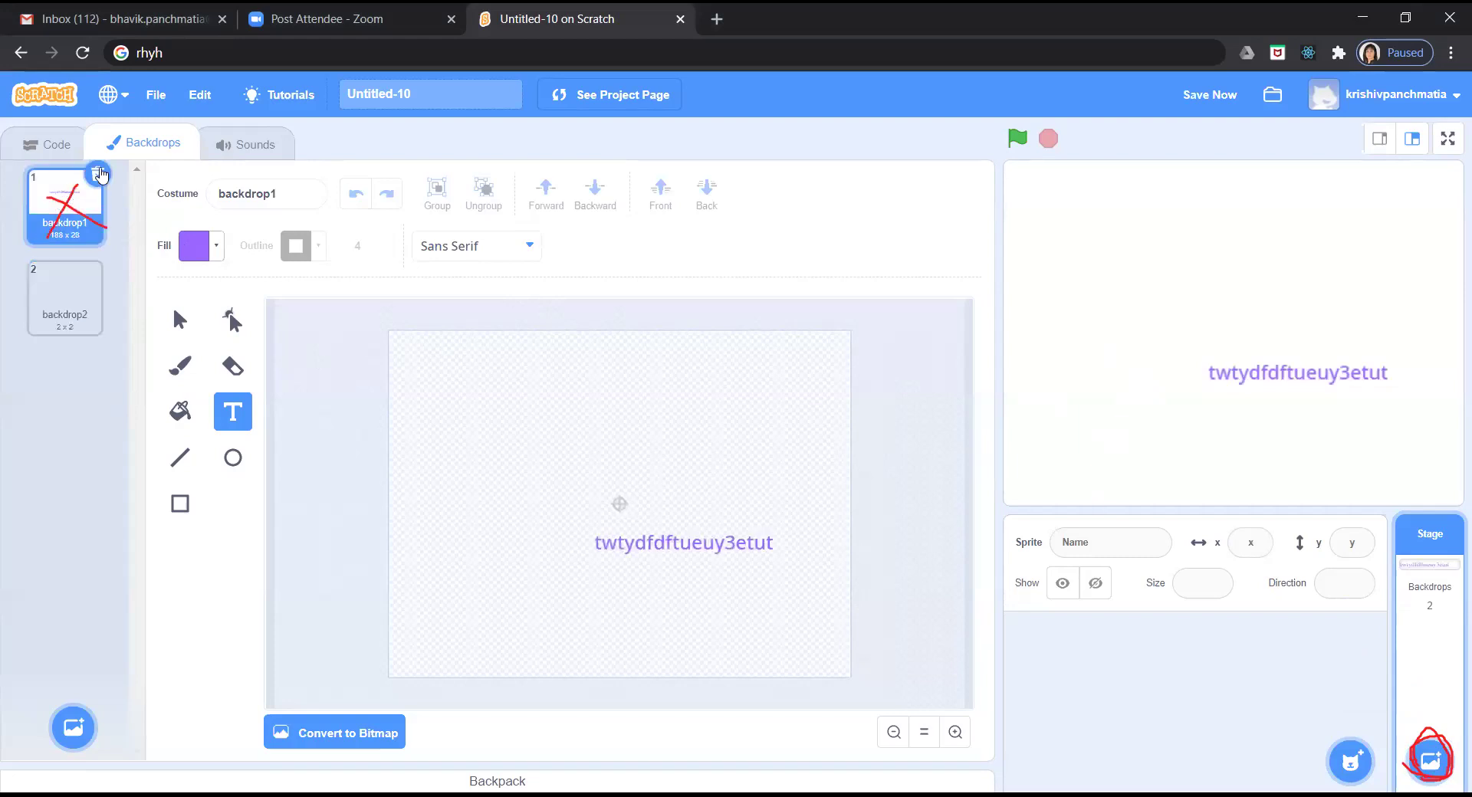
pyautogui.click(100, 176)
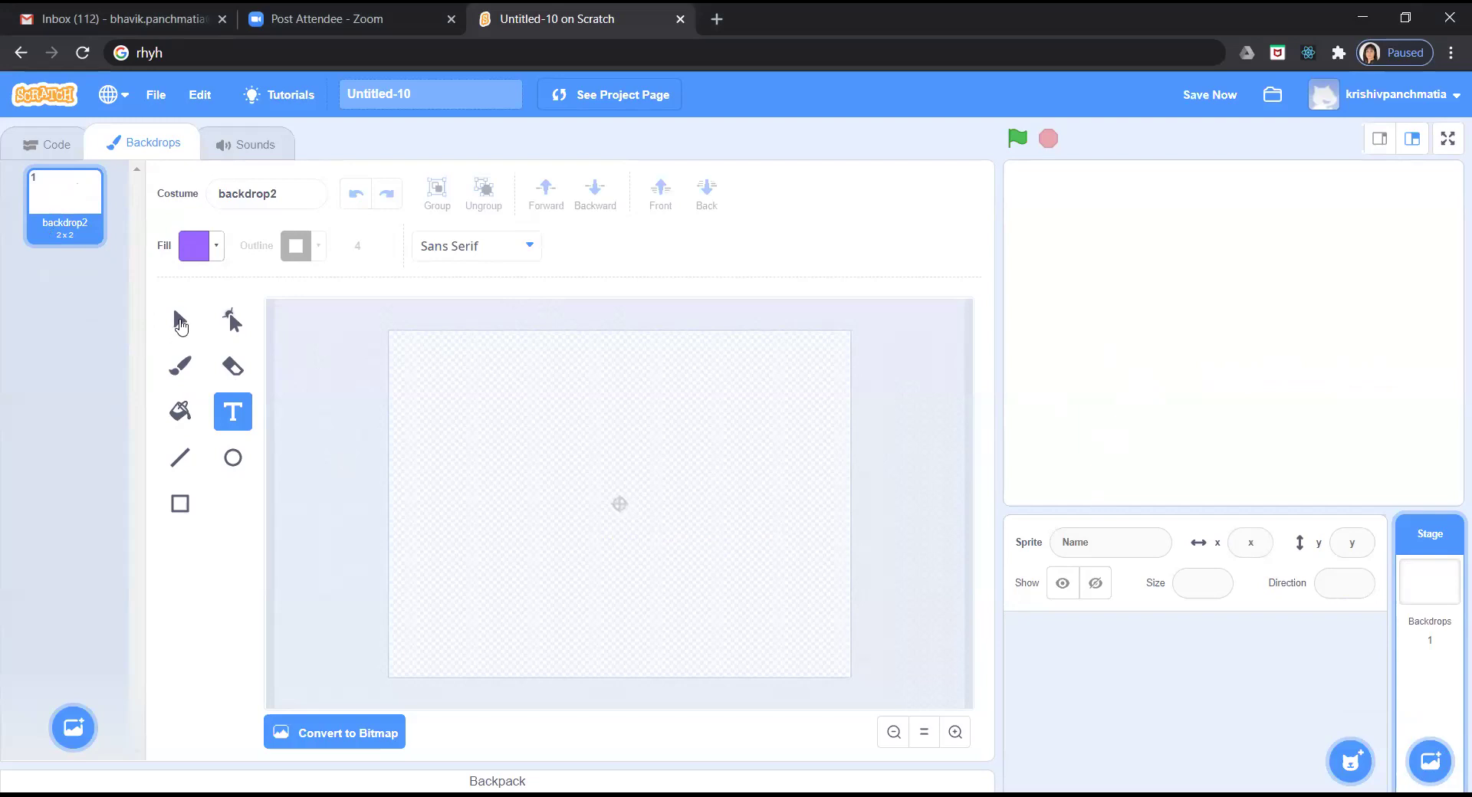
# Draw a purple rectangle about 114 x 197 in the upper-left corner of the backdrop2 canvas.
pyautogui.click(181, 322)
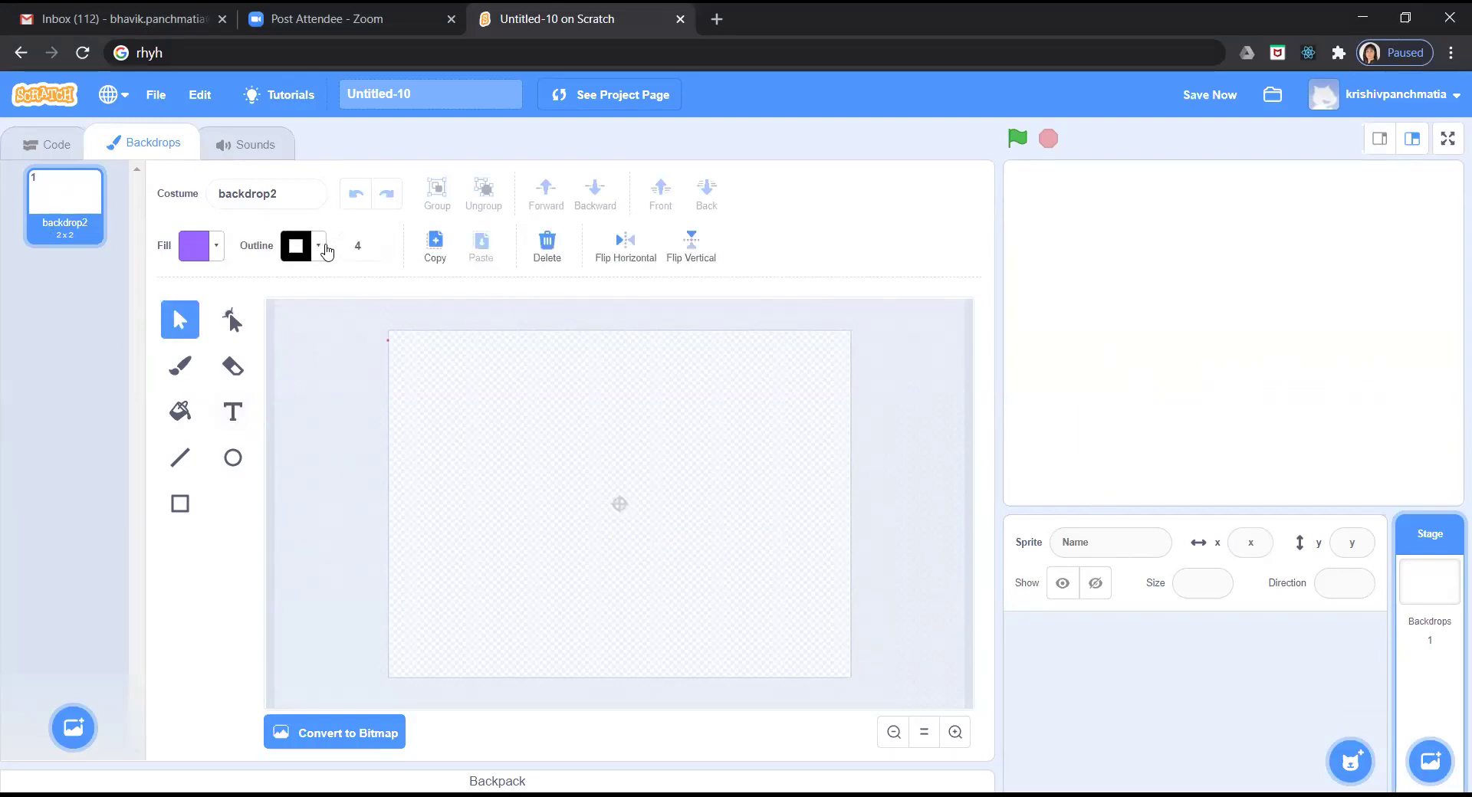
pyautogui.click(180, 506)
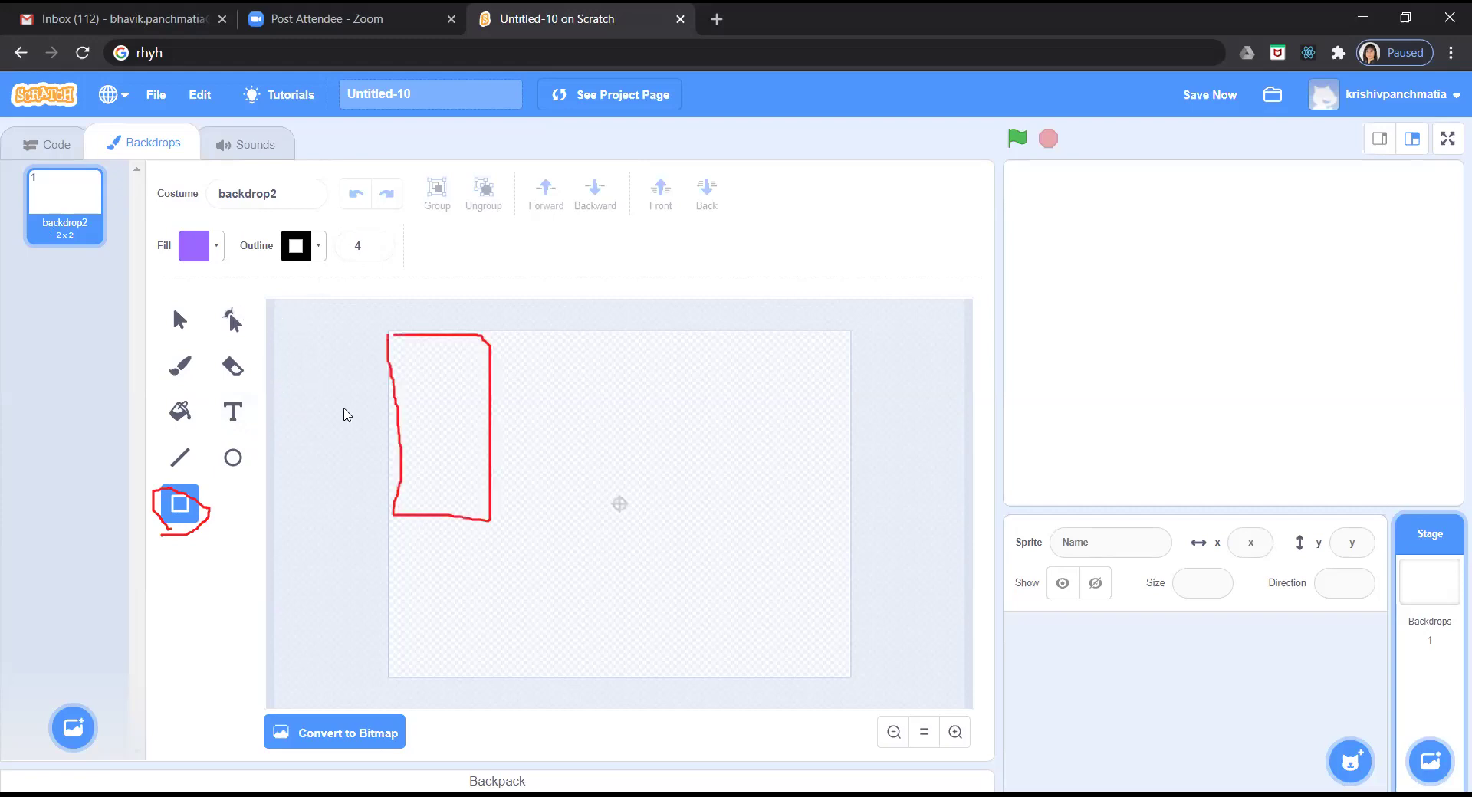
pyautogui.moveTo(394, 341)
pyautogui.mouseDown()
pyautogui.moveTo(516, 504)
pyautogui.moveTo(499, 524)
pyautogui.mouseUp()
# Adjust the rectangle's outline color and reduce its saturation to the minimum, keeping the outline black.
pyautogui.click(314, 250)
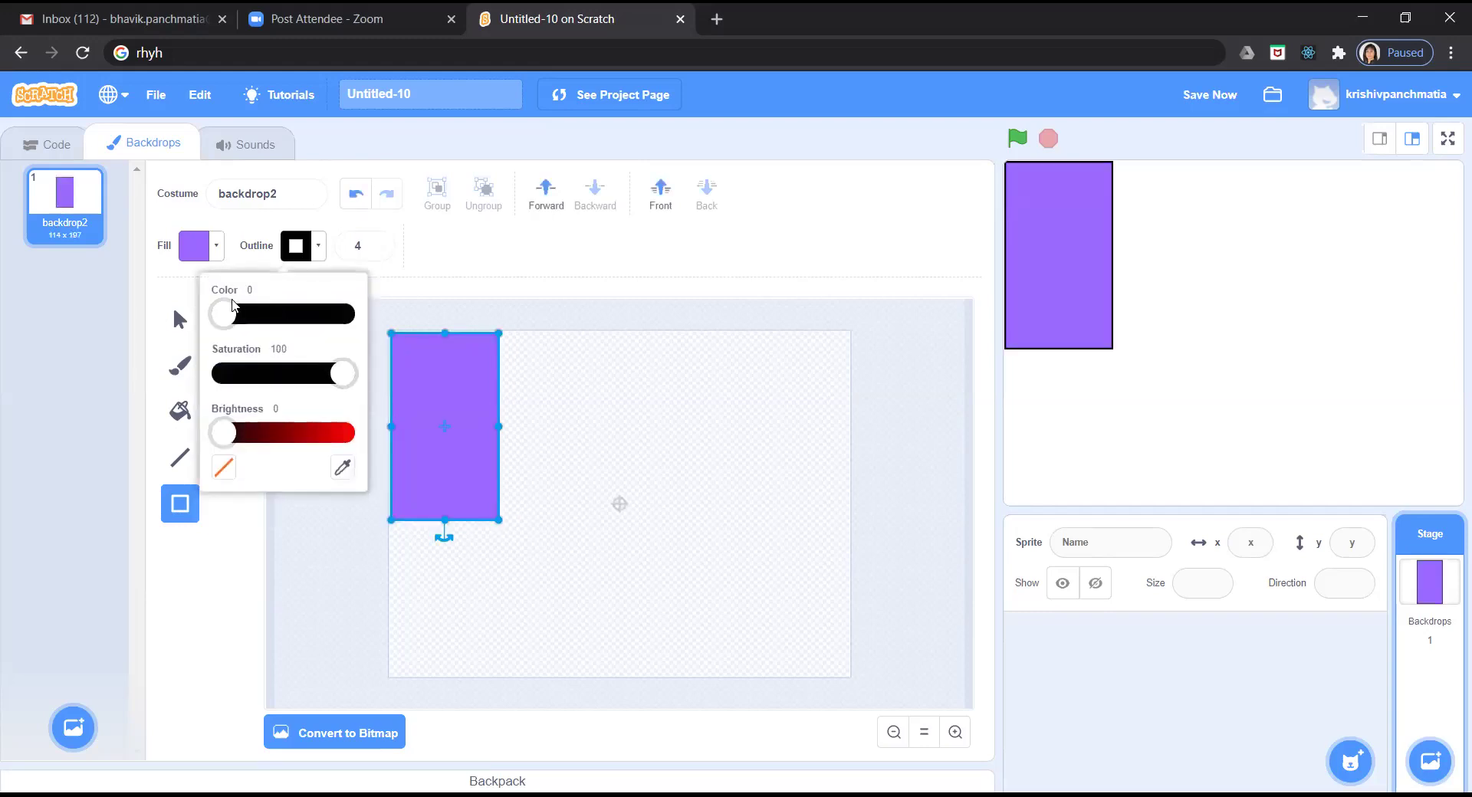
pyautogui.moveTo(269, 323); pyautogui.dragTo(365, 345)
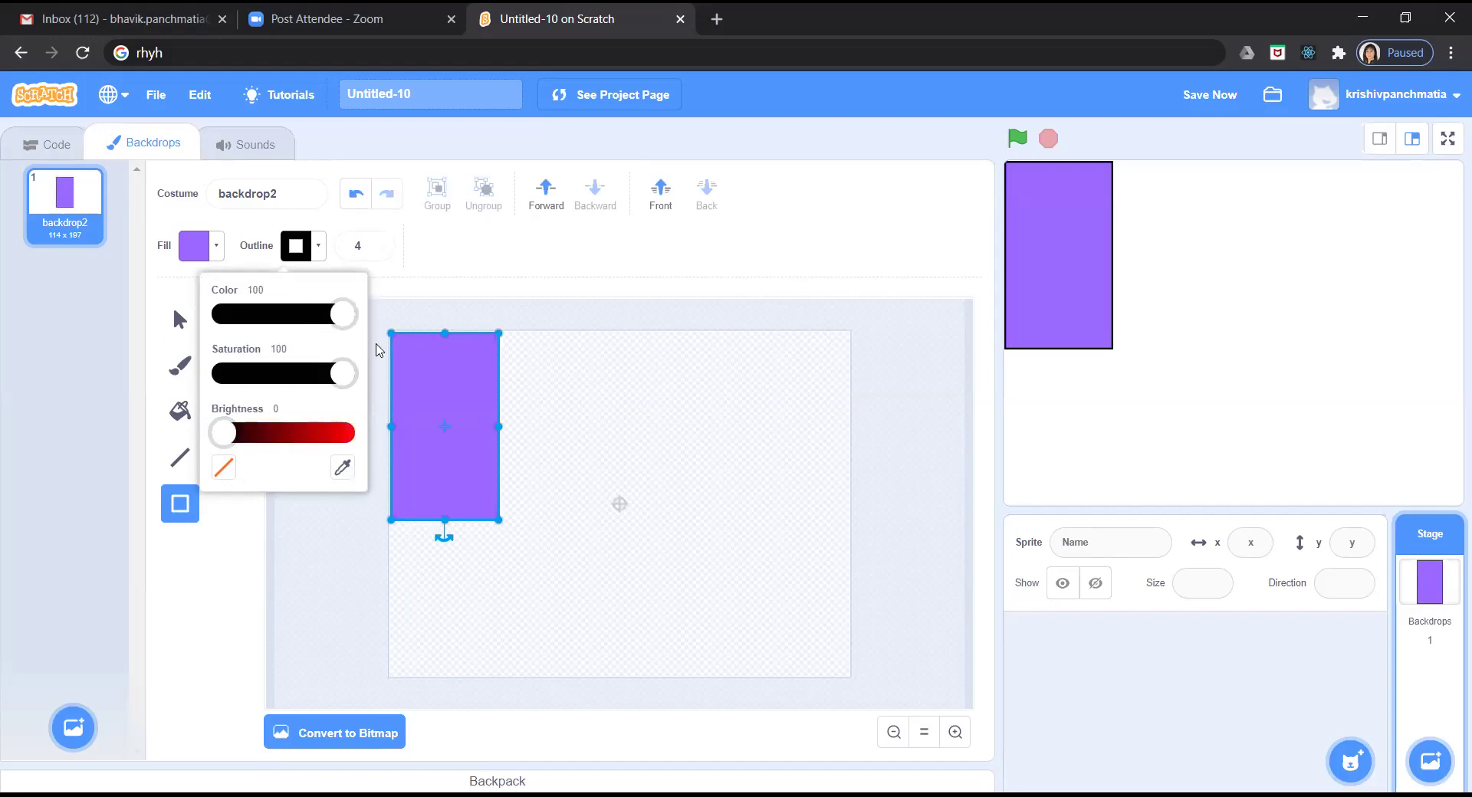
pyautogui.click(307, 315)
pyautogui.moveTo(343, 373); pyautogui.dragTo(195, 372)
pyautogui.click(556, 527)
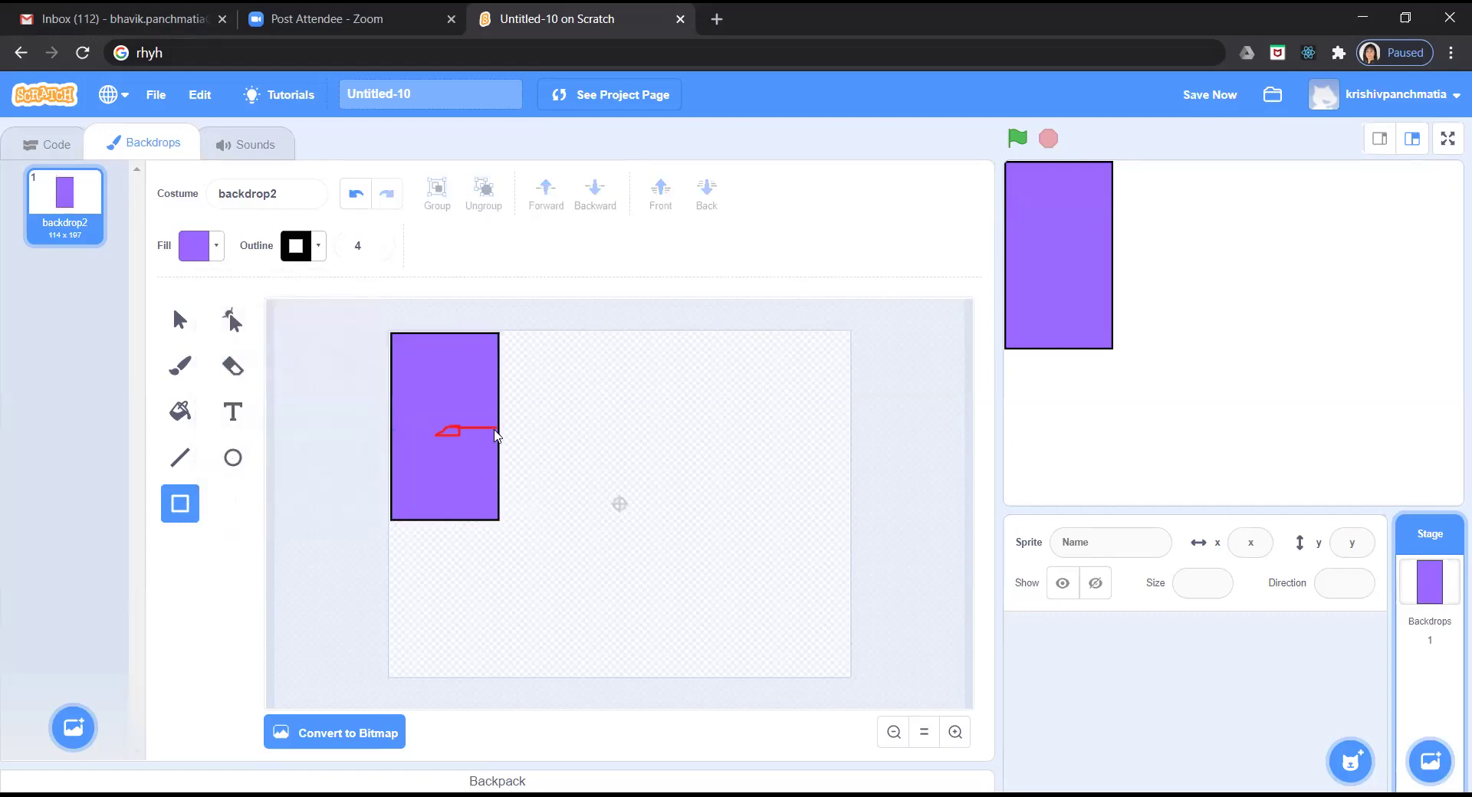
pyautogui.moveTo(477, 420); pyautogui.dragTo(497, 427)
pyautogui.click(596, 444)
pyautogui.click(181, 322)
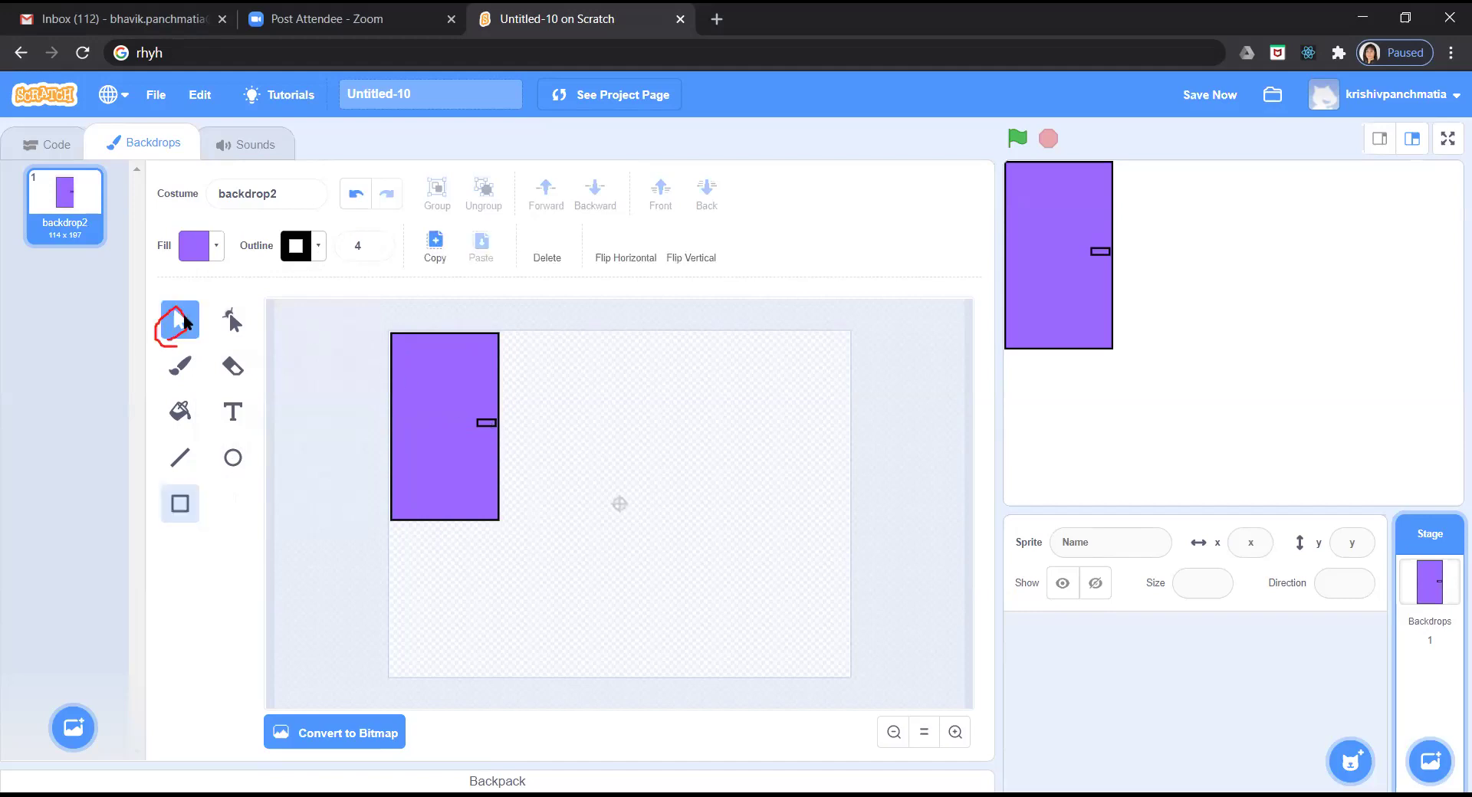
pyautogui.click(480, 422)
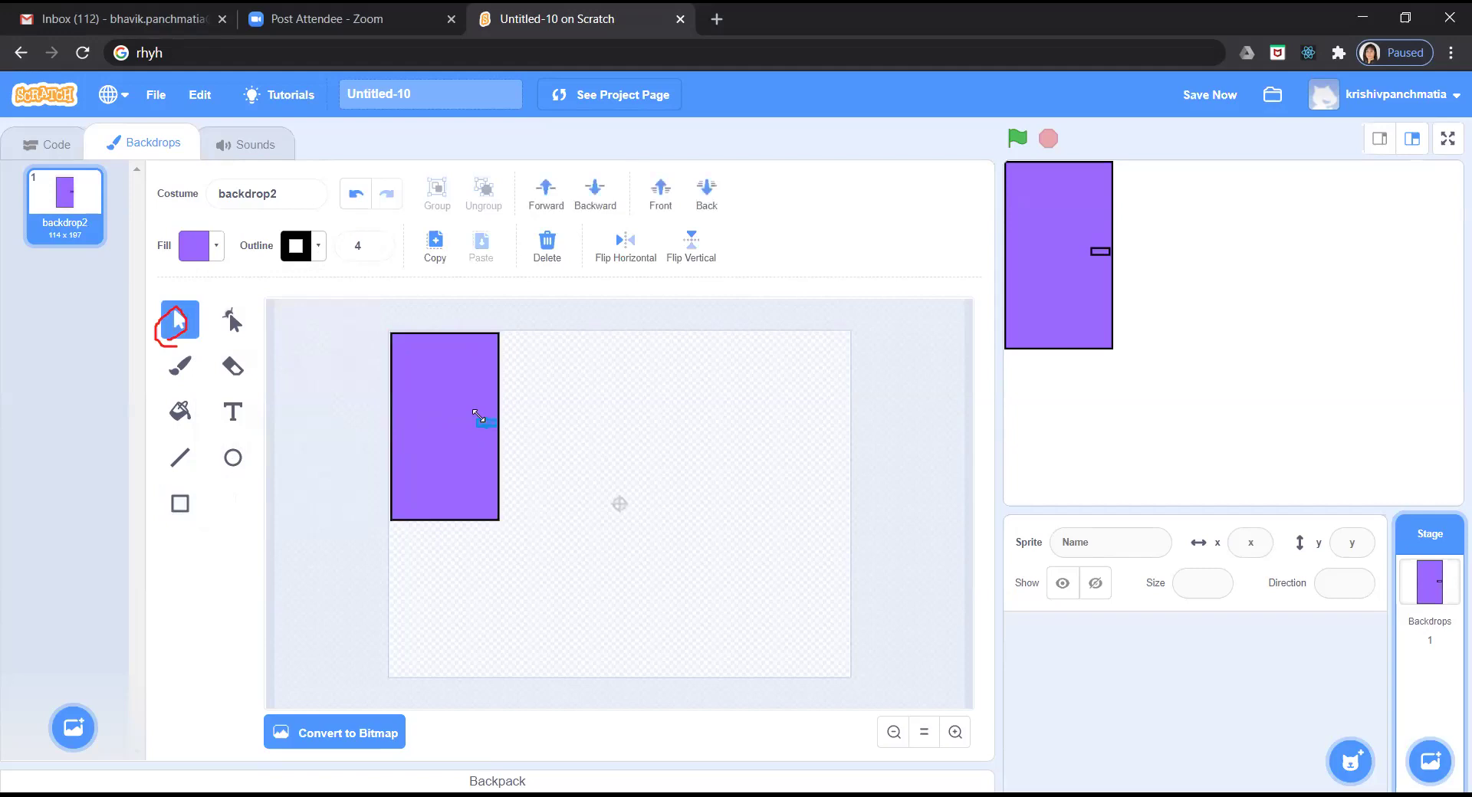
pyautogui.press('Delete')
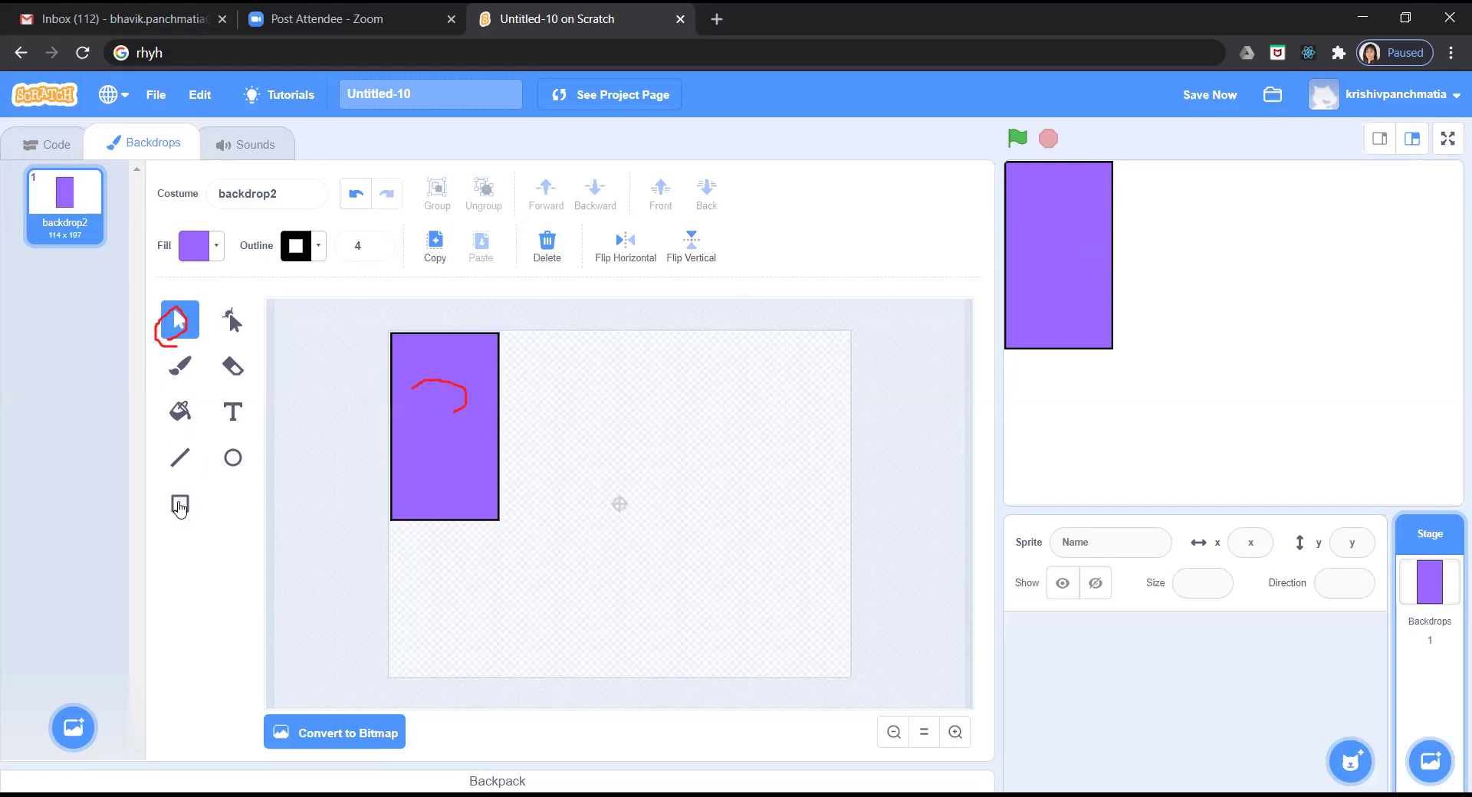
# Narrow the purple rectangle from its right edge to about 48 x 197, keeping it against the canvas's left edge.
pyautogui.click(180, 503)
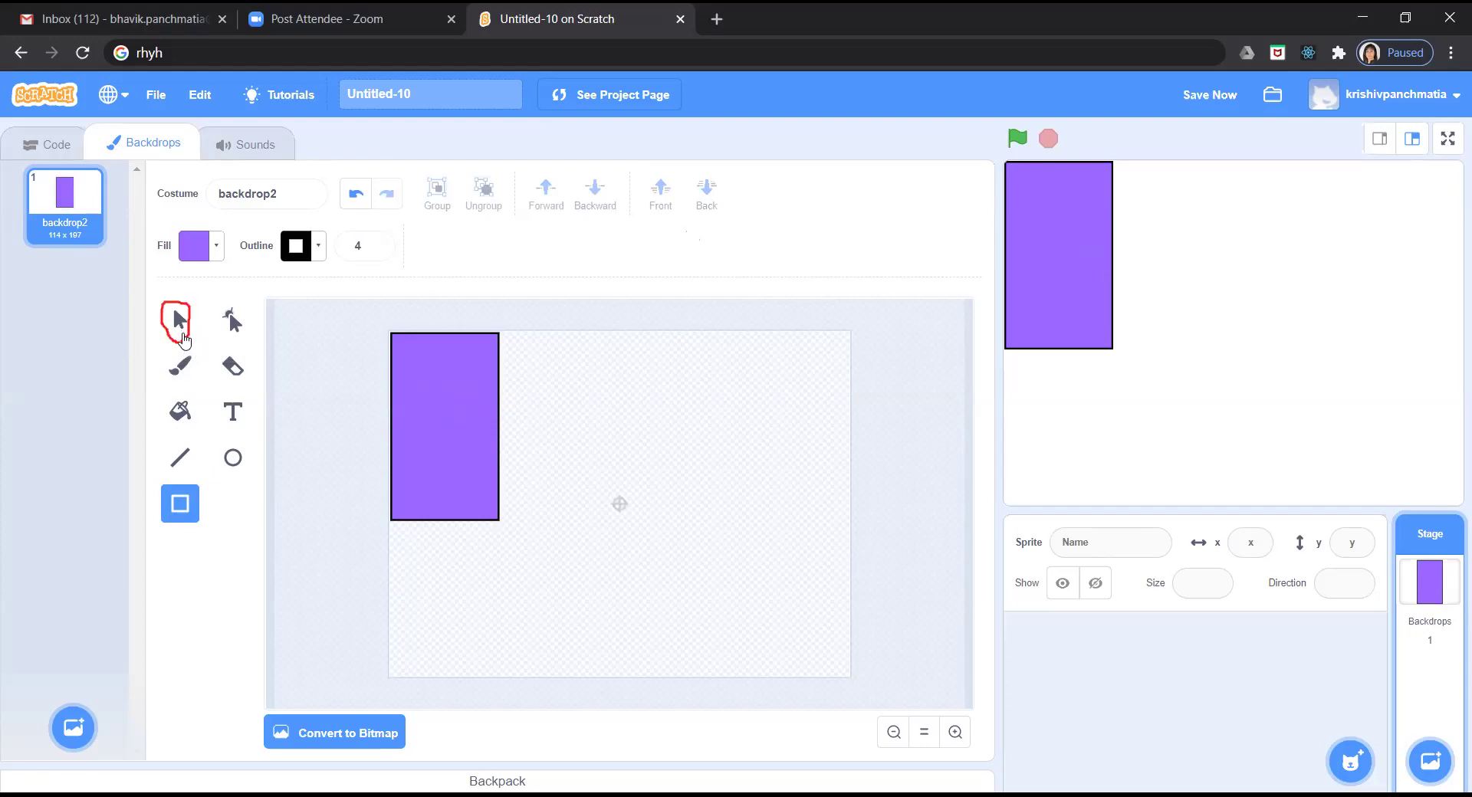
pyautogui.press('s')
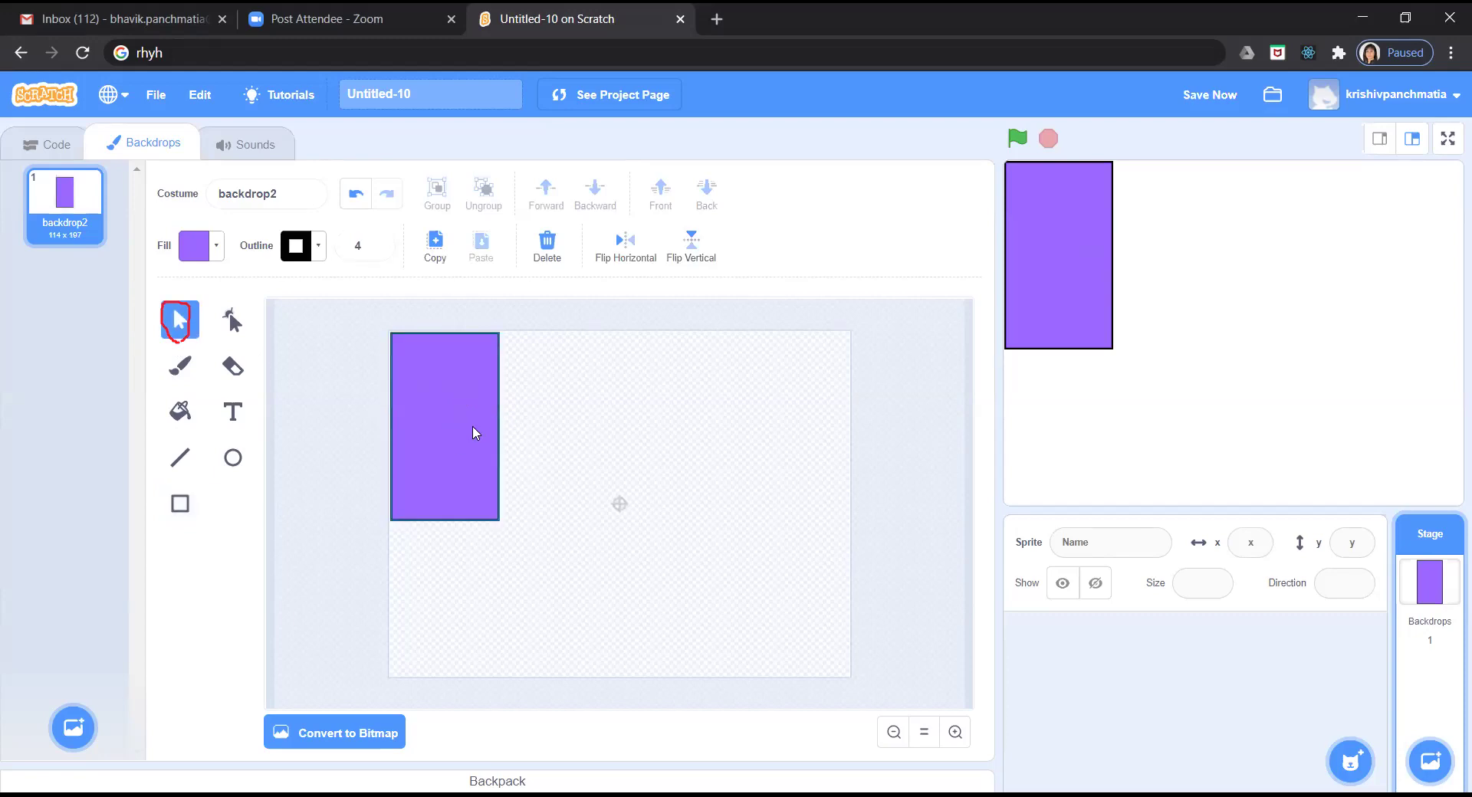
pyautogui.moveTo(452, 437); pyautogui.dragTo(432, 419)
pyautogui.click(445, 429)
pyautogui.moveTo(480, 421); pyautogui.dragTo(435, 424)
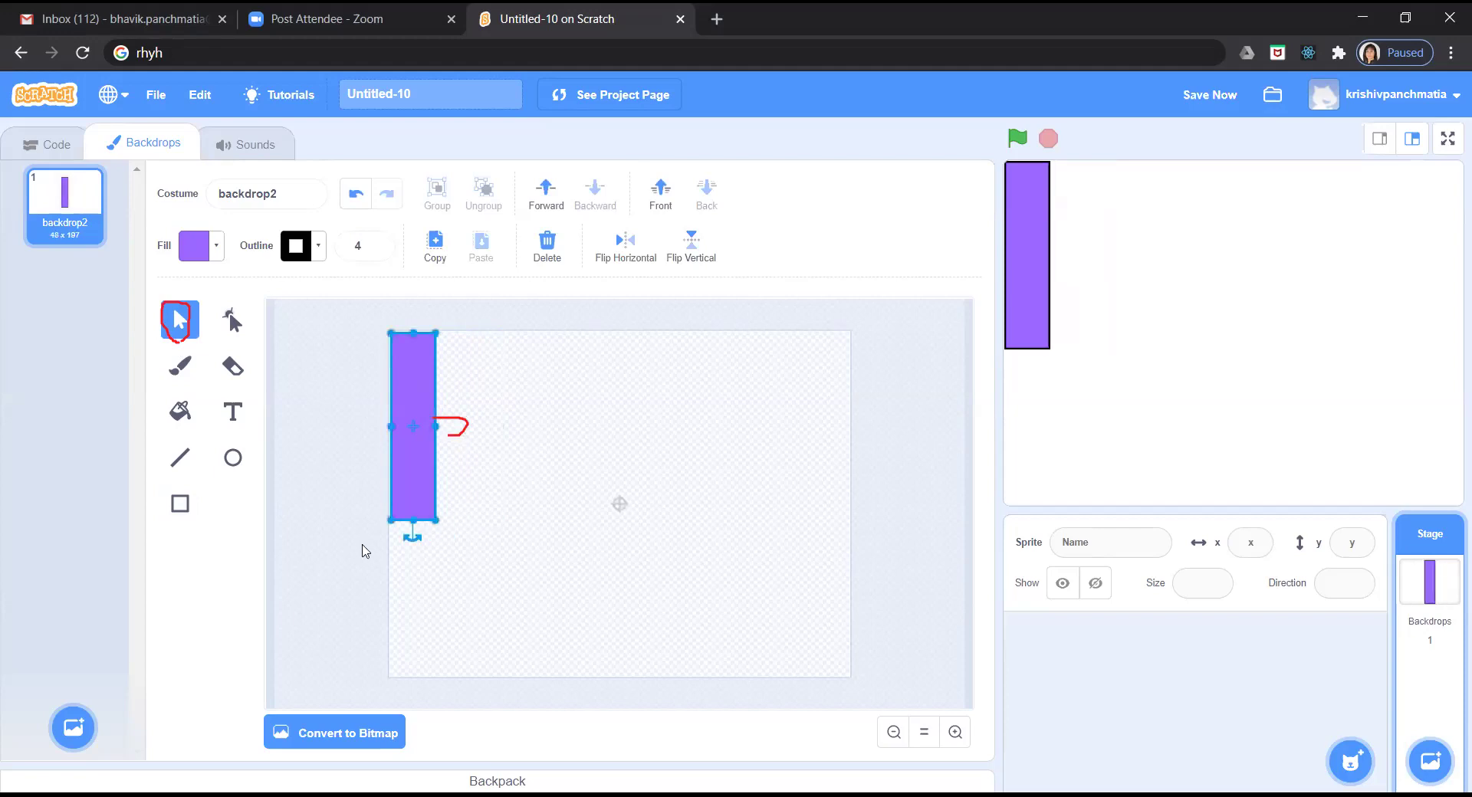
# Fill the narrowed rectangle with solid black by setting the fill brightness to 0.
pyautogui.click(207, 250)
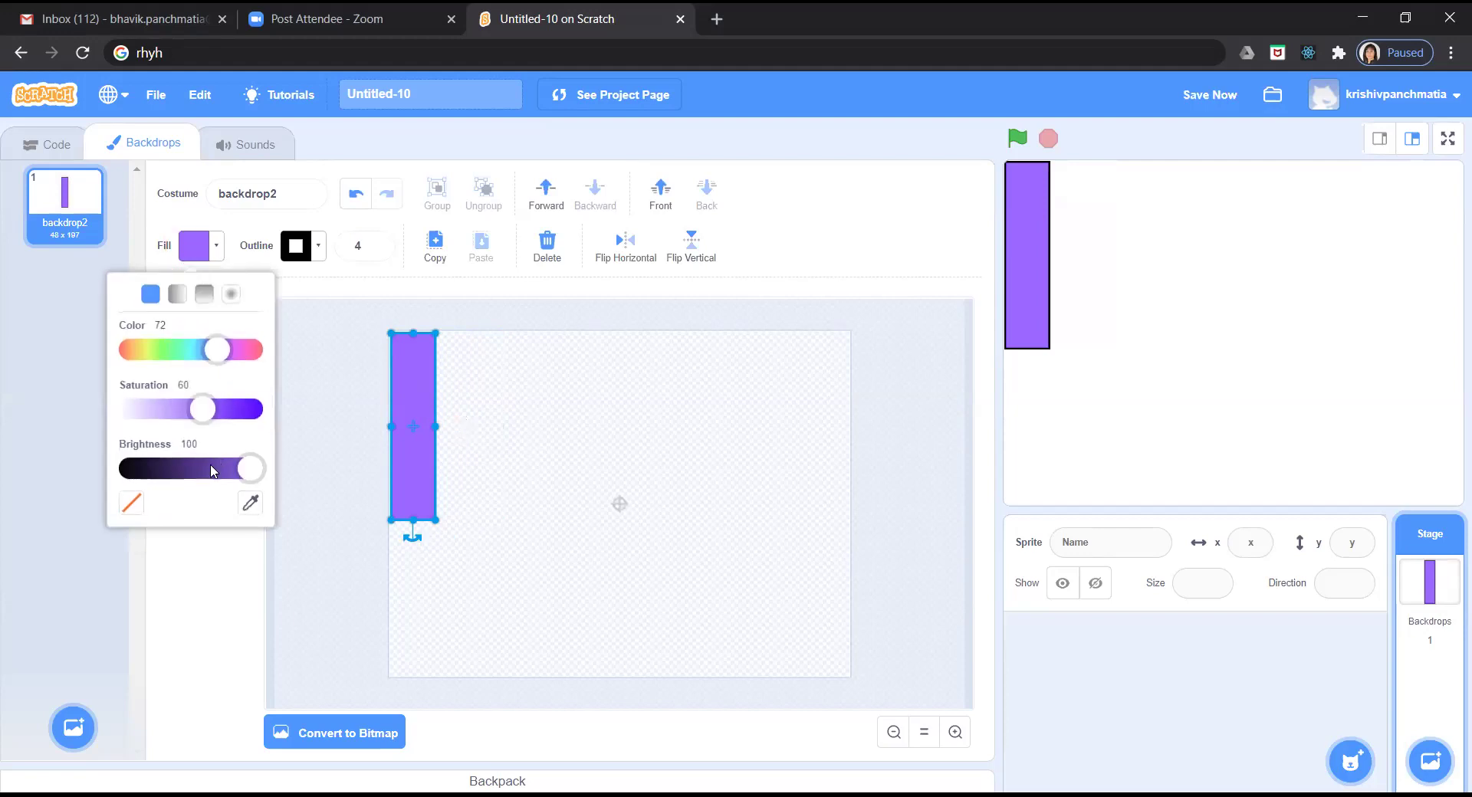
pyautogui.moveTo(251, 469); pyautogui.dragTo(91, 468)
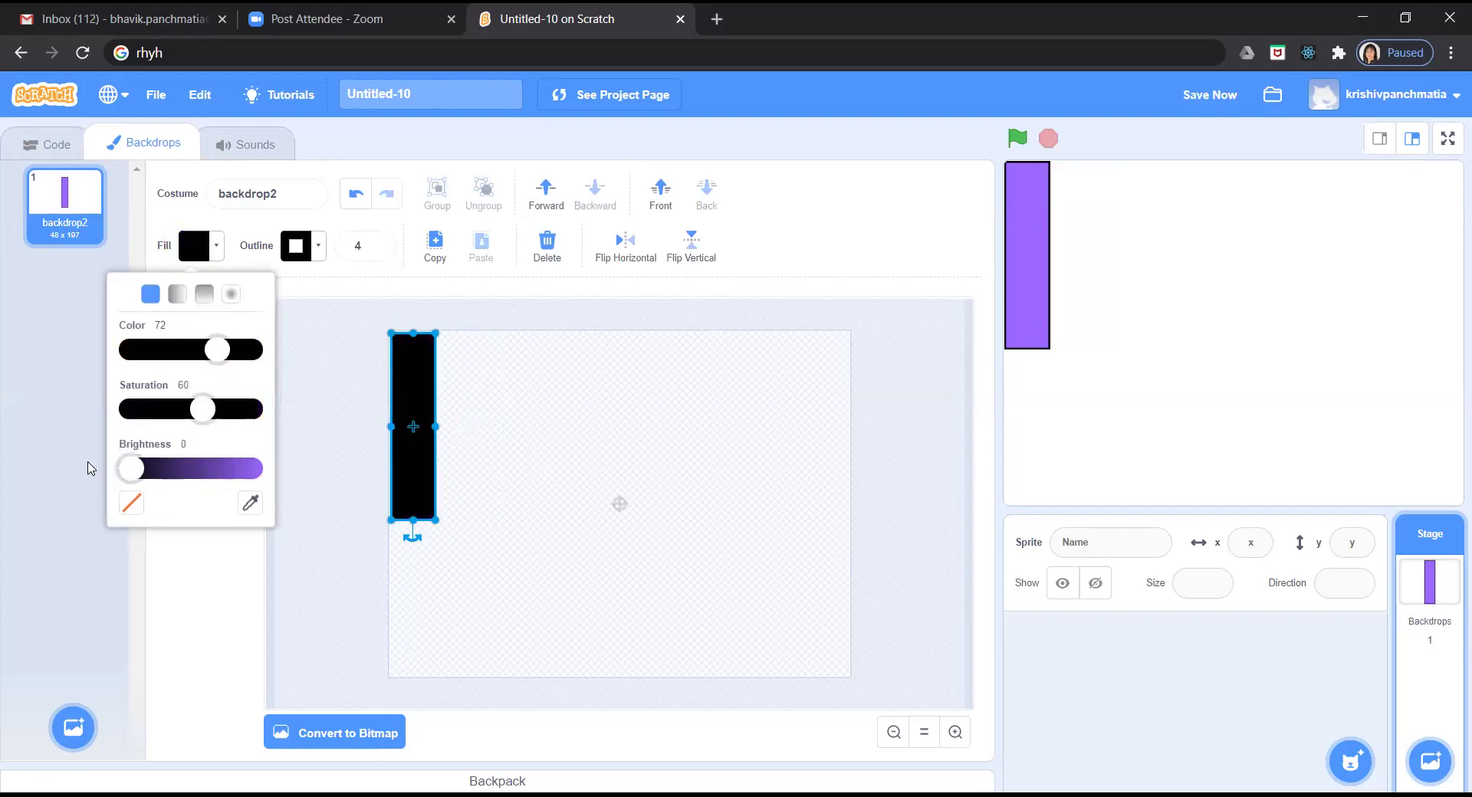
pyautogui.click(463, 581)
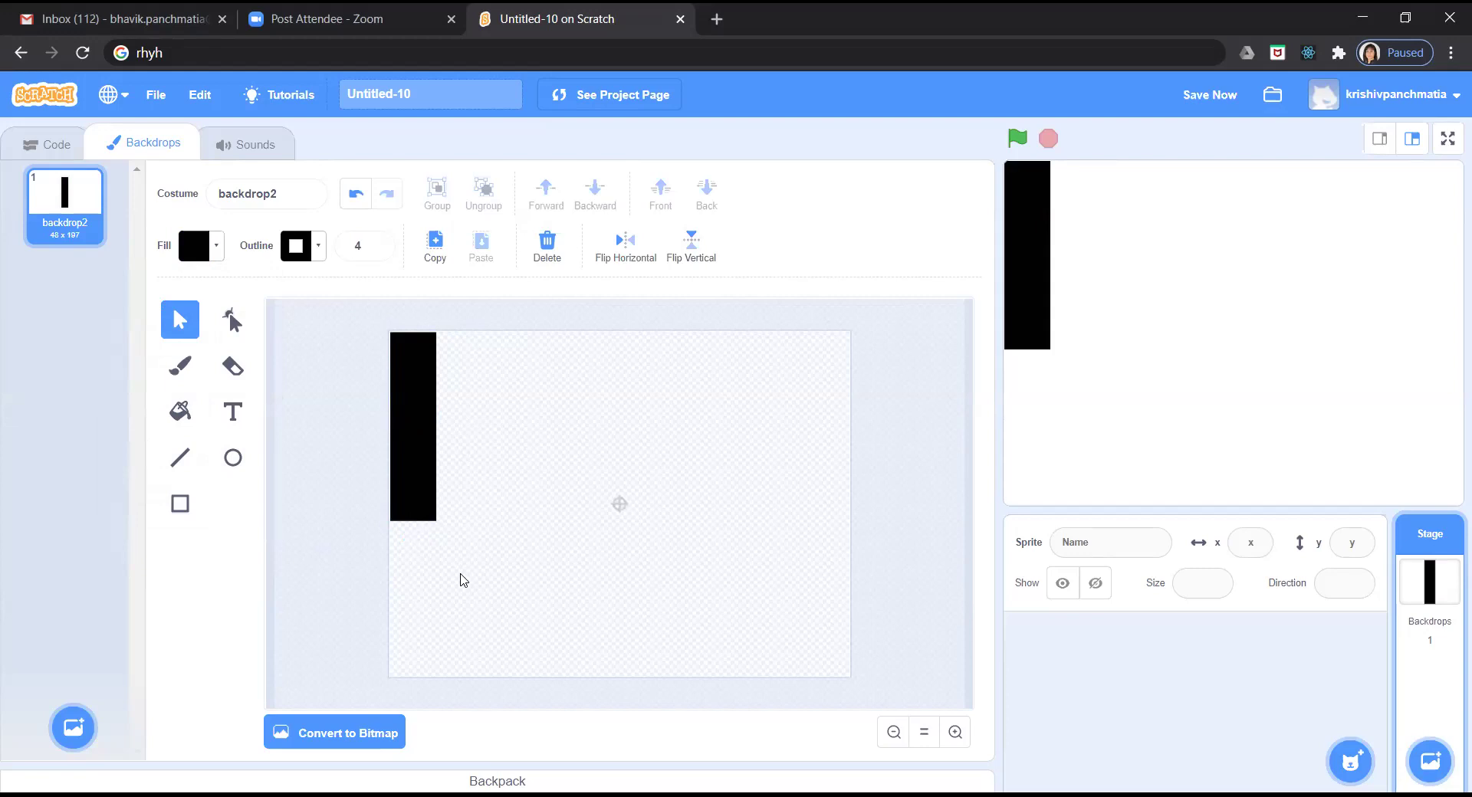
pyautogui.click(436, 444)
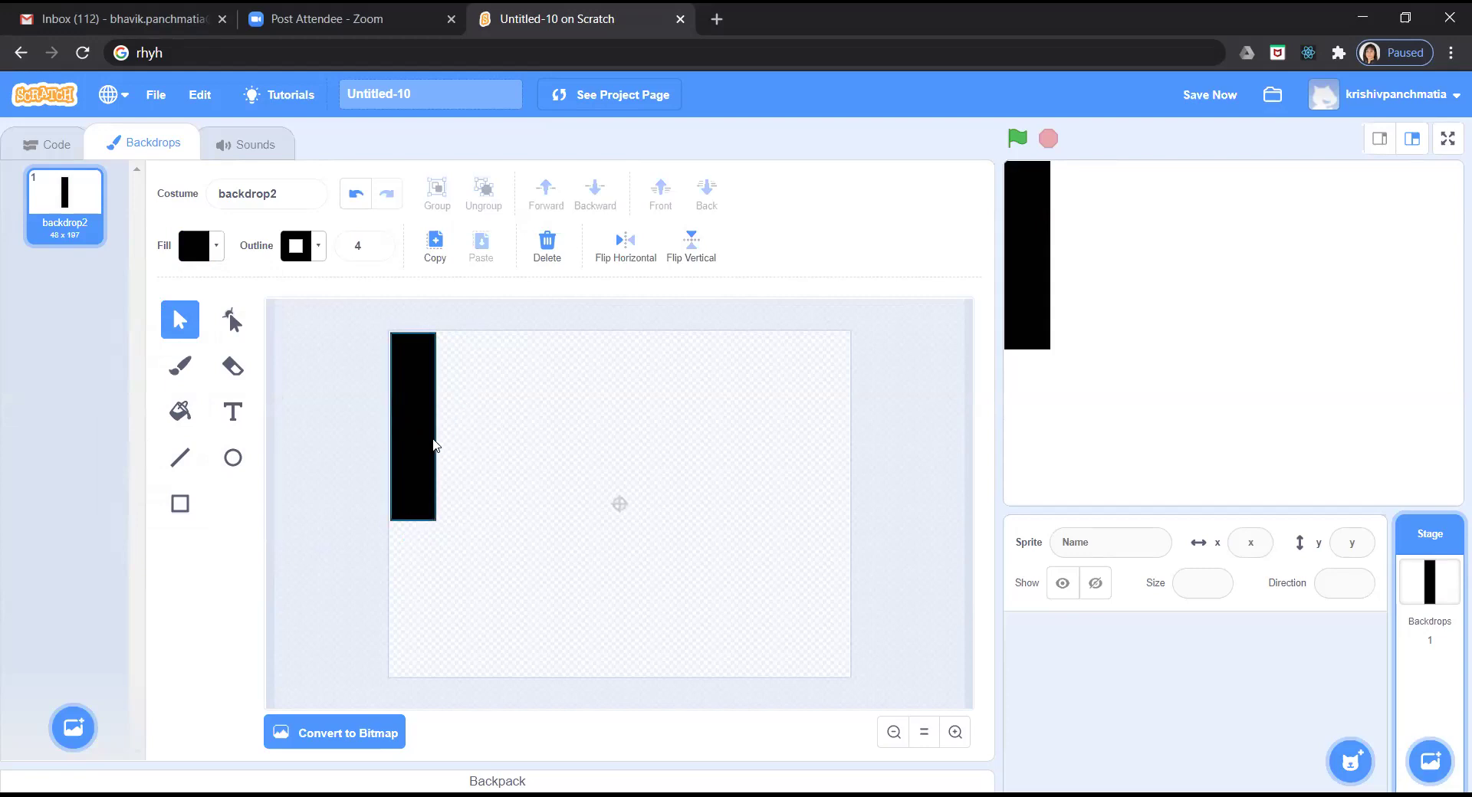
# Erase the purple circle completely from the backdrop1 canvas.
pyautogui.click(460, 562)
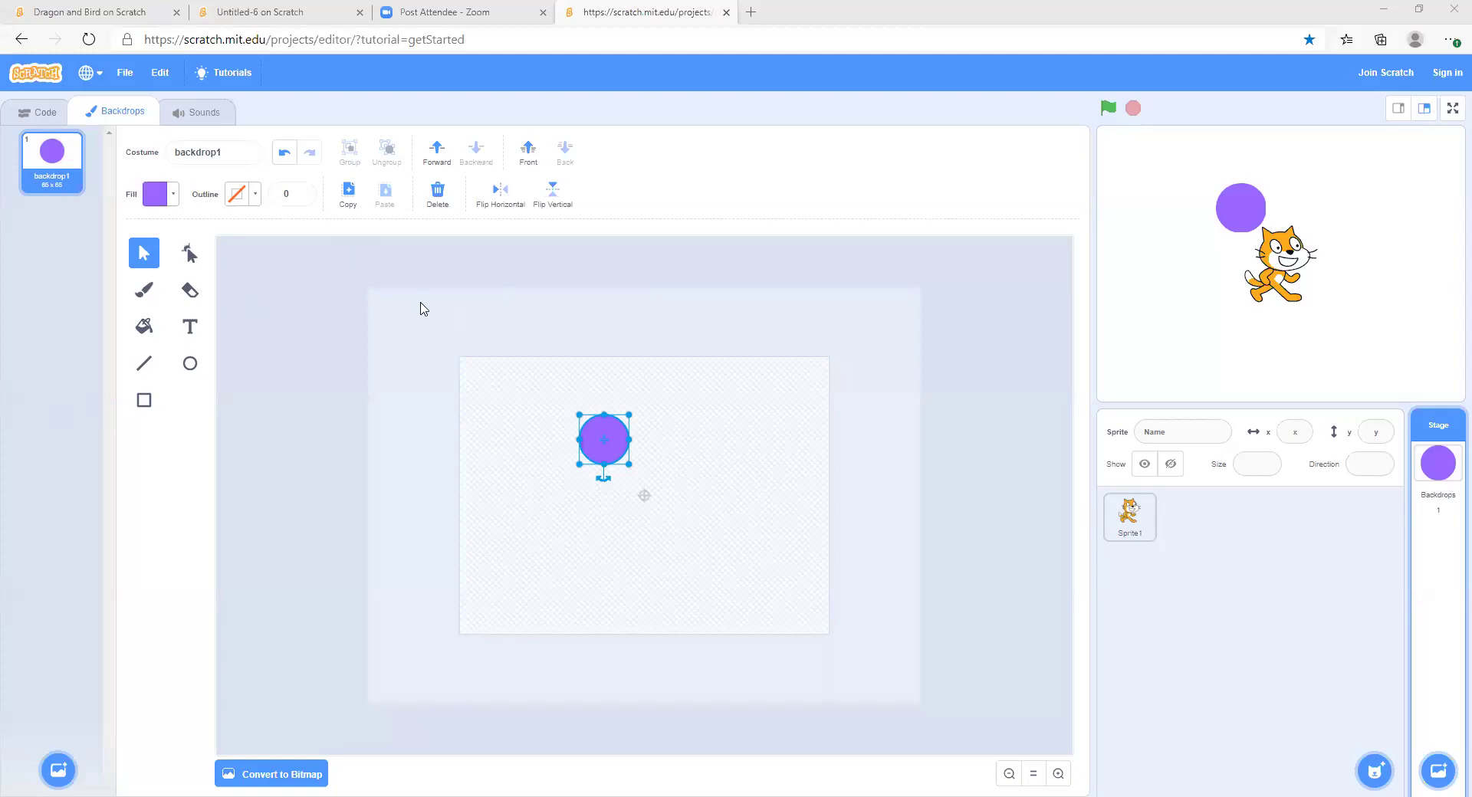
pyautogui.click(187, 295)
pyautogui.moveTo(594, 442)
pyautogui.mouseDown()
pyautogui.moveTo(756, 421)
pyautogui.moveTo(512, 464)
pyautogui.mouseUp()
pyautogui.moveTo(621, 471)
pyautogui.mouseDown()
pyautogui.moveTo(630, 431)
pyautogui.moveTo(611, 464)
pyautogui.moveTo(509, 407)
pyautogui.moveTo(631, 420)
pyautogui.moveTo(368, 368)
pyautogui.mouseUp()
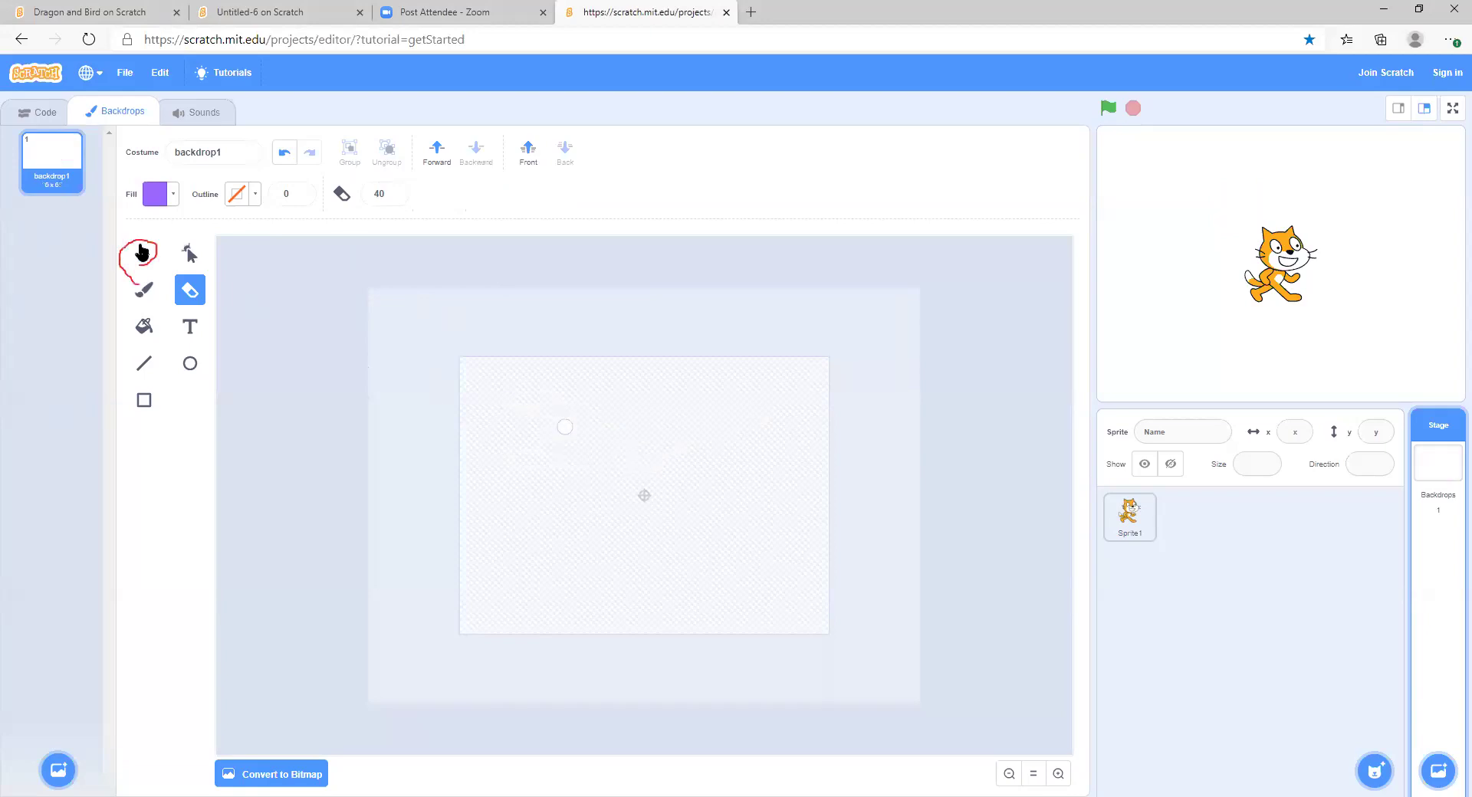
pyautogui.click(140, 252)
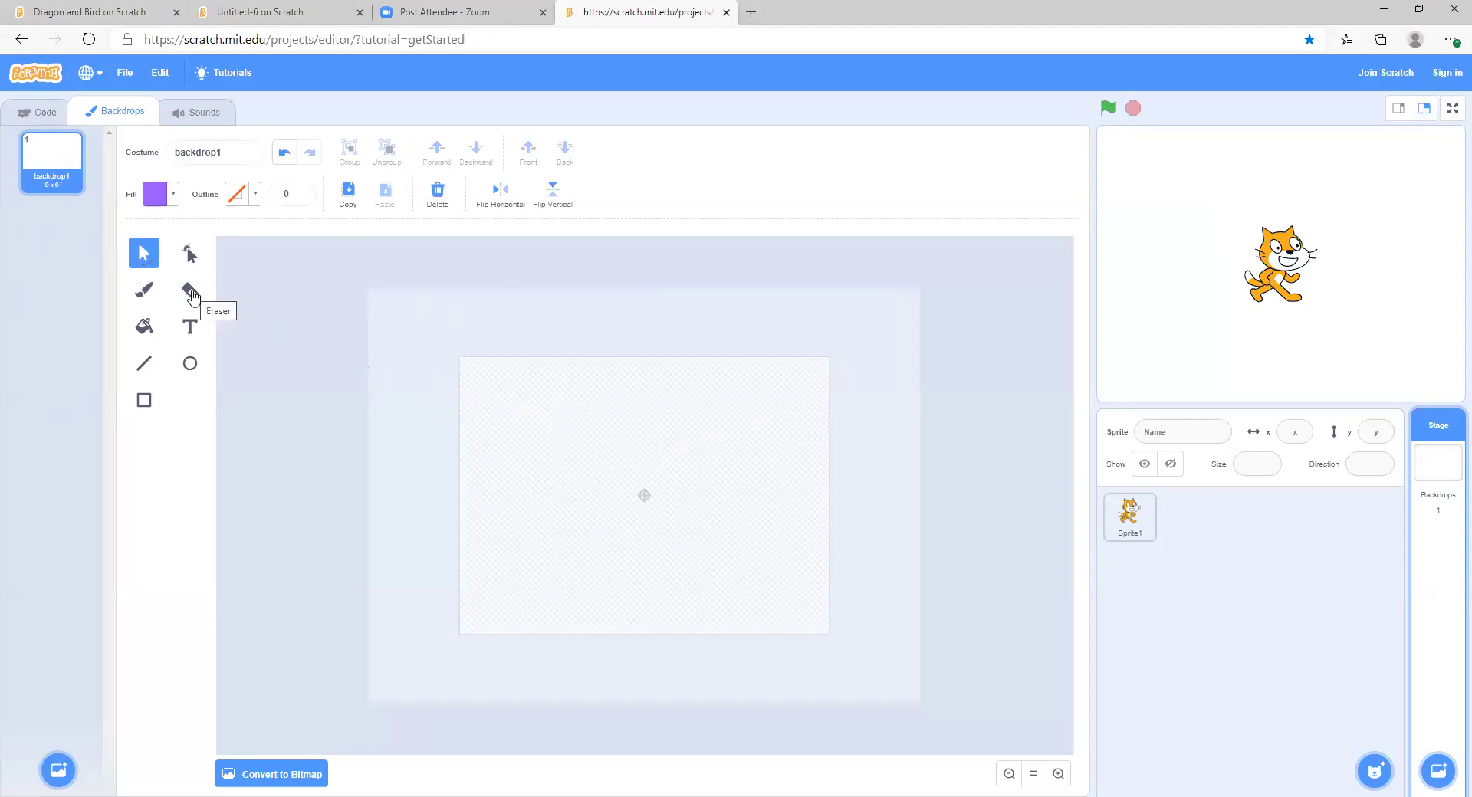
# Draw a purple rectangle about 123 x 171 without an outline in the upper-left corner of the backdrop1 canvas.
pyautogui.click(146, 401)
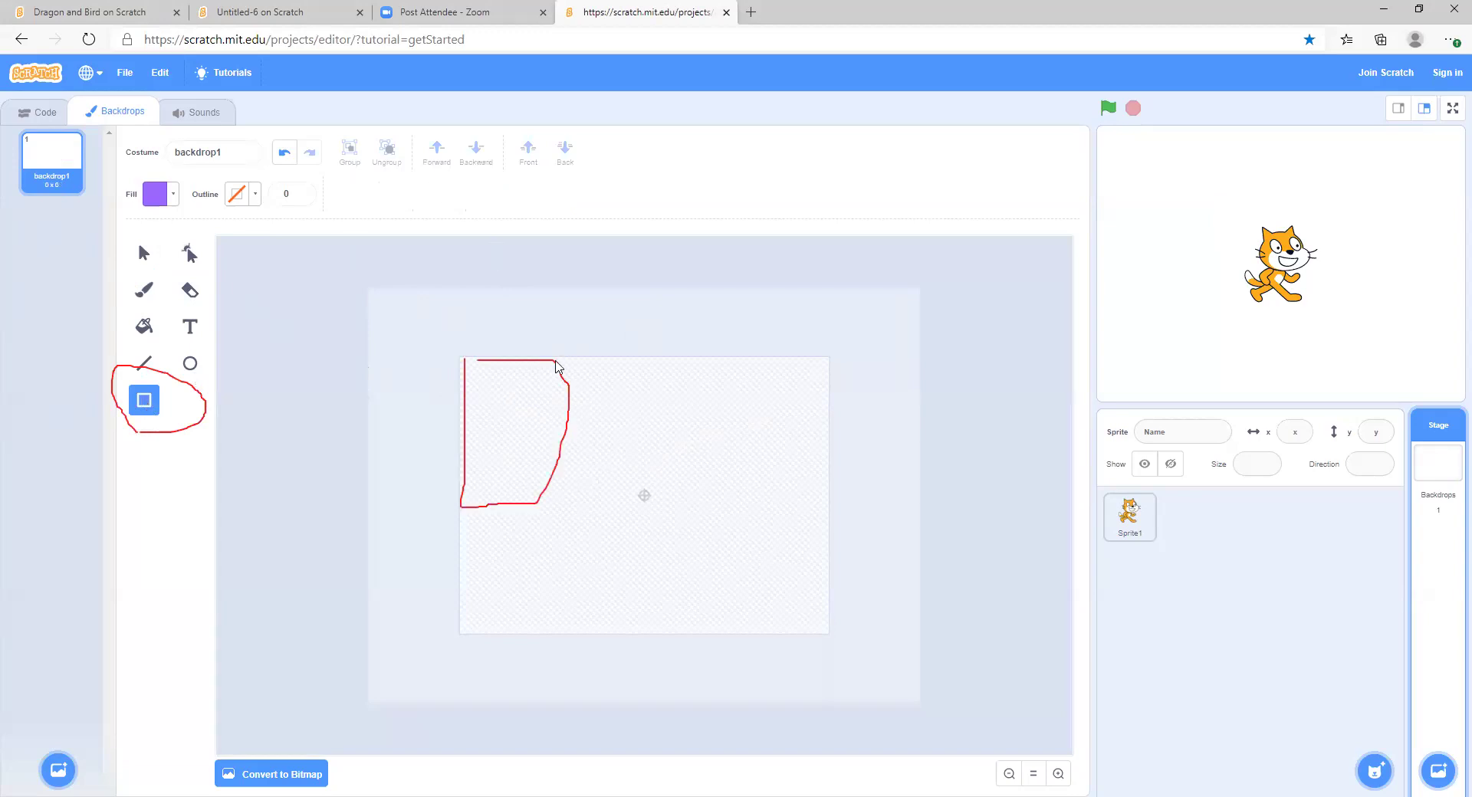
pyautogui.moveTo(555, 361); pyautogui.dragTo(545, 390)
pyautogui.moveTo(504, 461)
pyautogui.mouseDown()
pyautogui.moveTo(464, 500)
pyautogui.moveTo(462, 549)
pyautogui.moveTo(462, 492)
pyautogui.mouseUp()
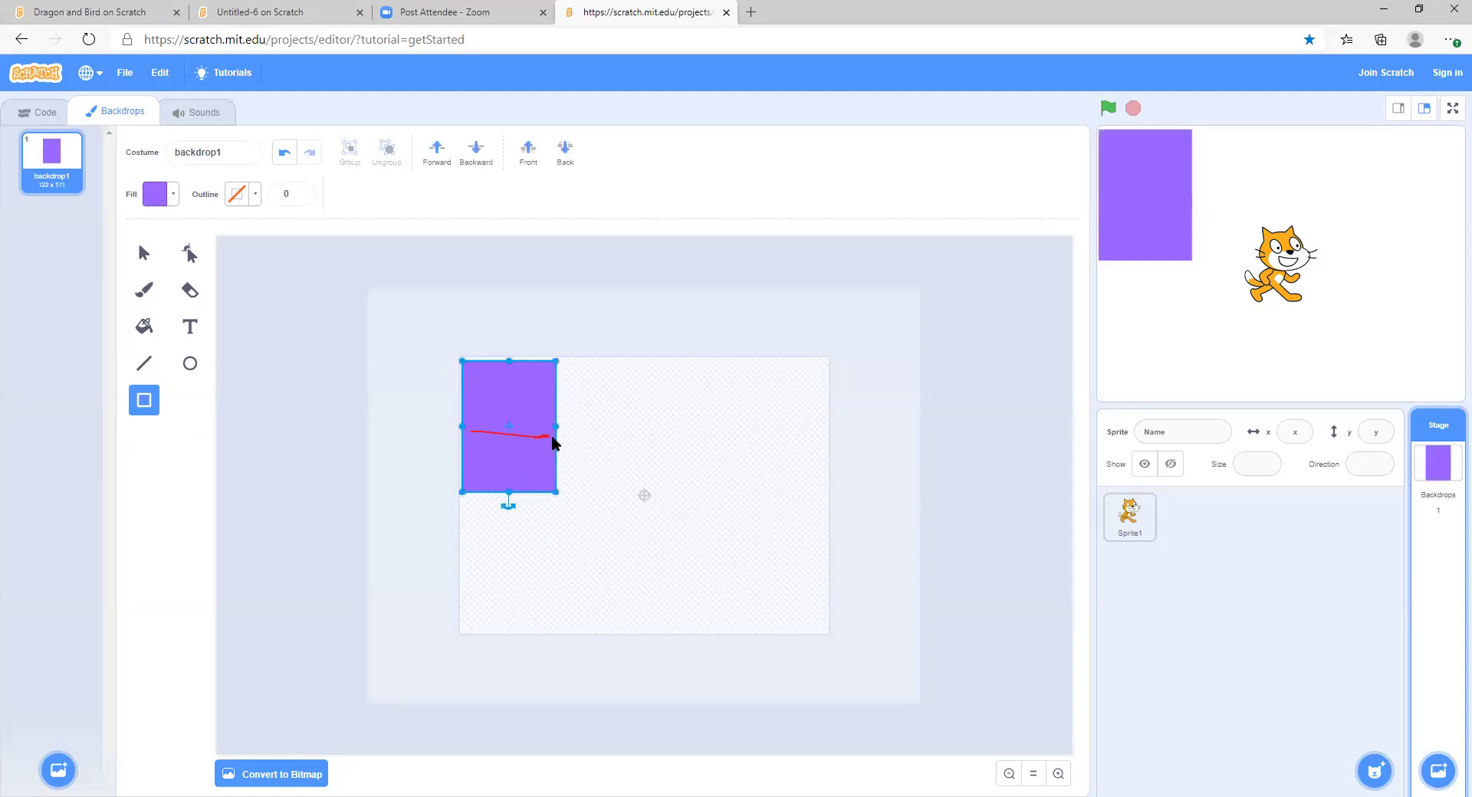
# Narrow the purple rectangle from its right edge to about 74 x 171, keeping it against the canvas's left edge.
pyautogui.moveTo(553, 428); pyautogui.dragTo(534, 431)
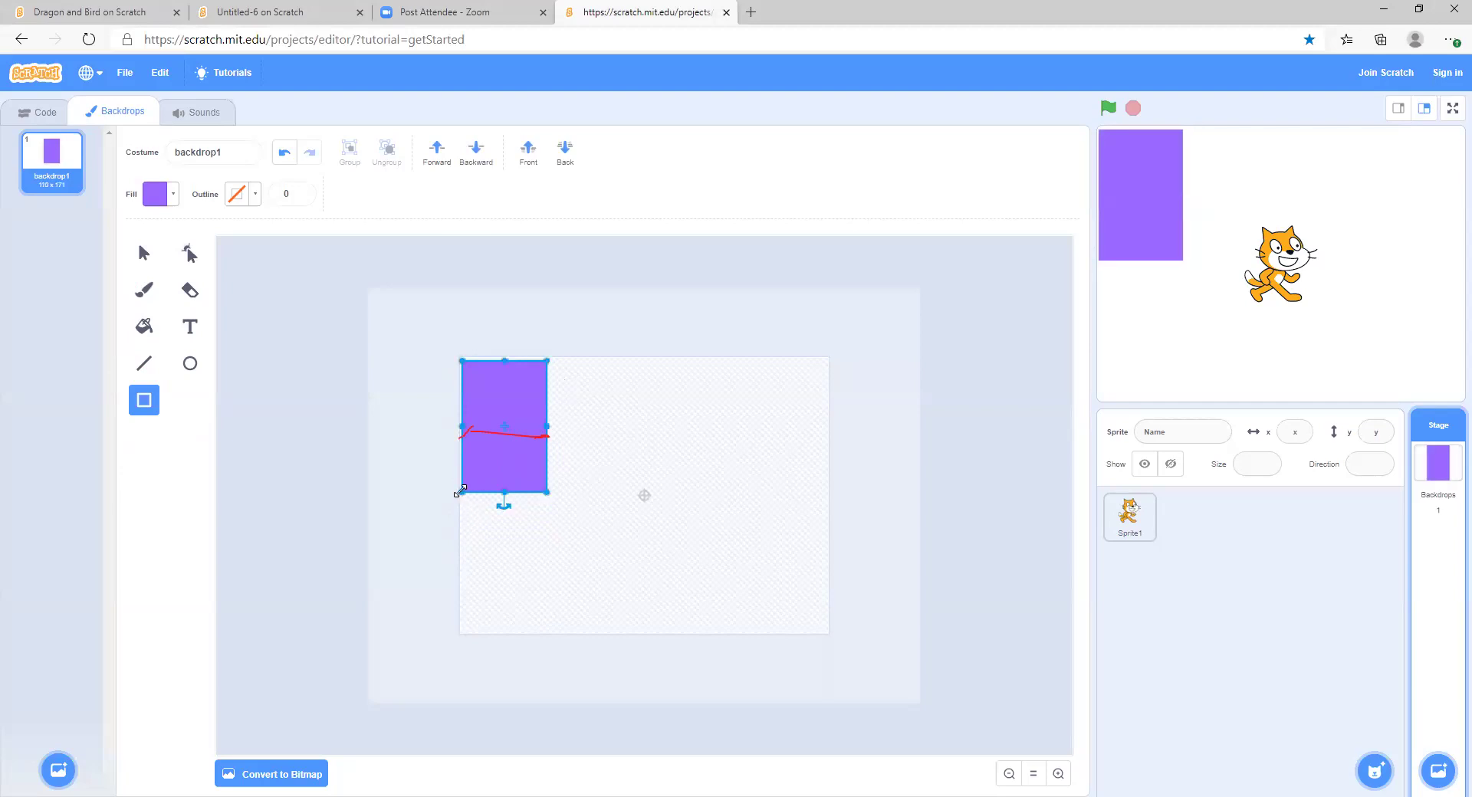
pyautogui.moveTo(546, 426)
pyautogui.mouseDown()
pyautogui.moveTo(472, 426)
pyautogui.moveTo(519, 434)
pyautogui.mouseUp()
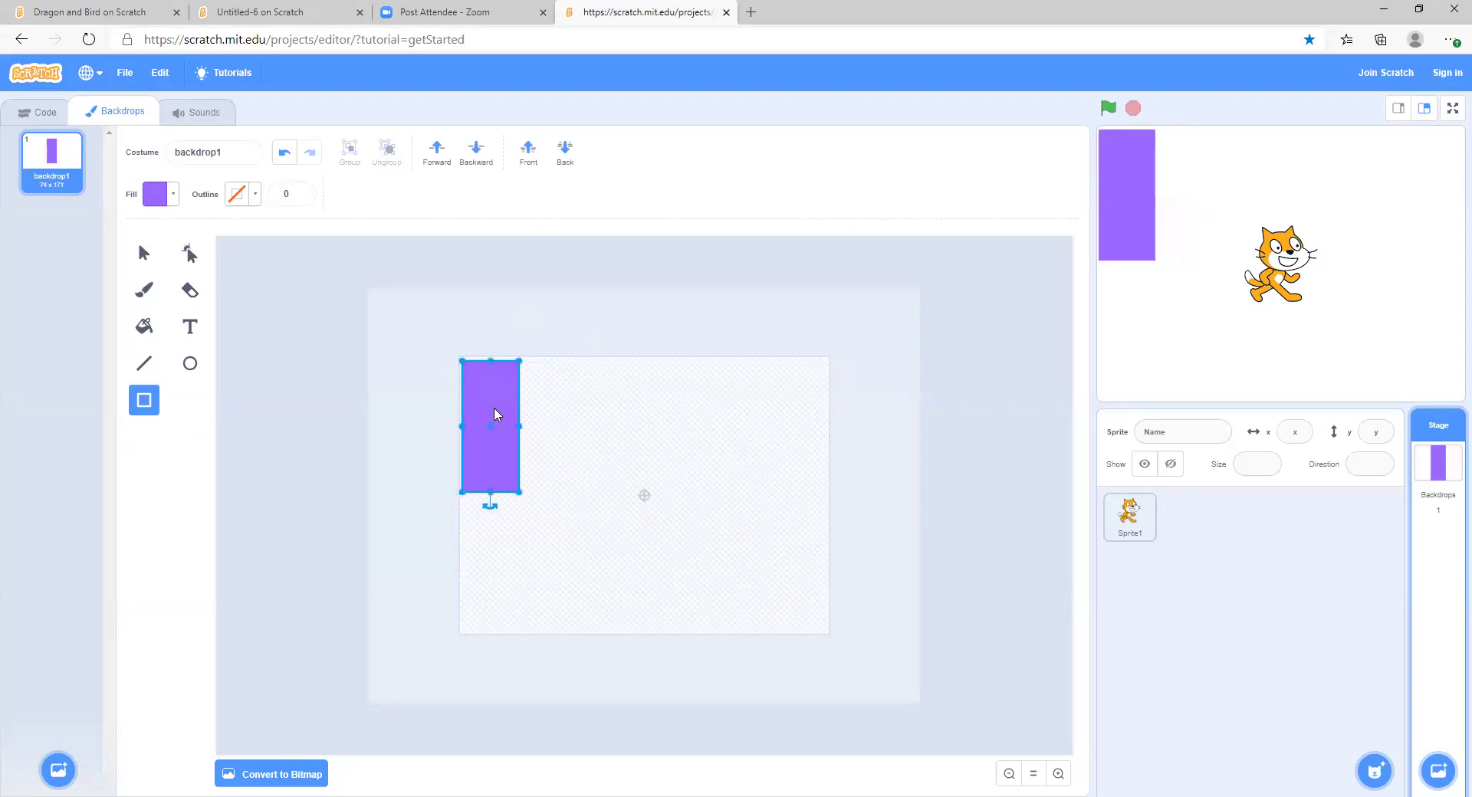
pyautogui.click(726, 397)
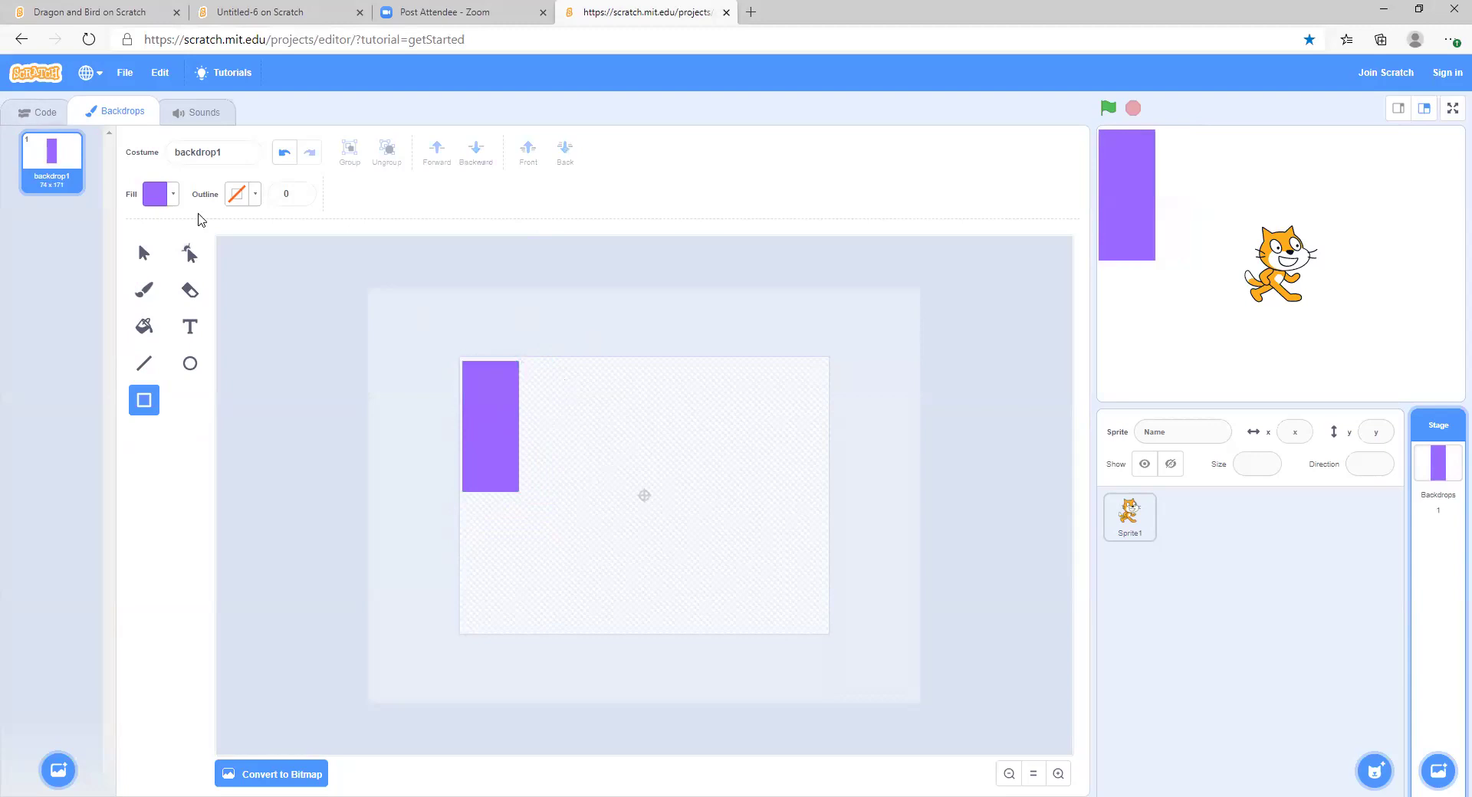
# Set the fill color to brightness 0 and saturation 0, and fill the purple rectangle on backdrop1 with this black.
pyautogui.click(144, 331)
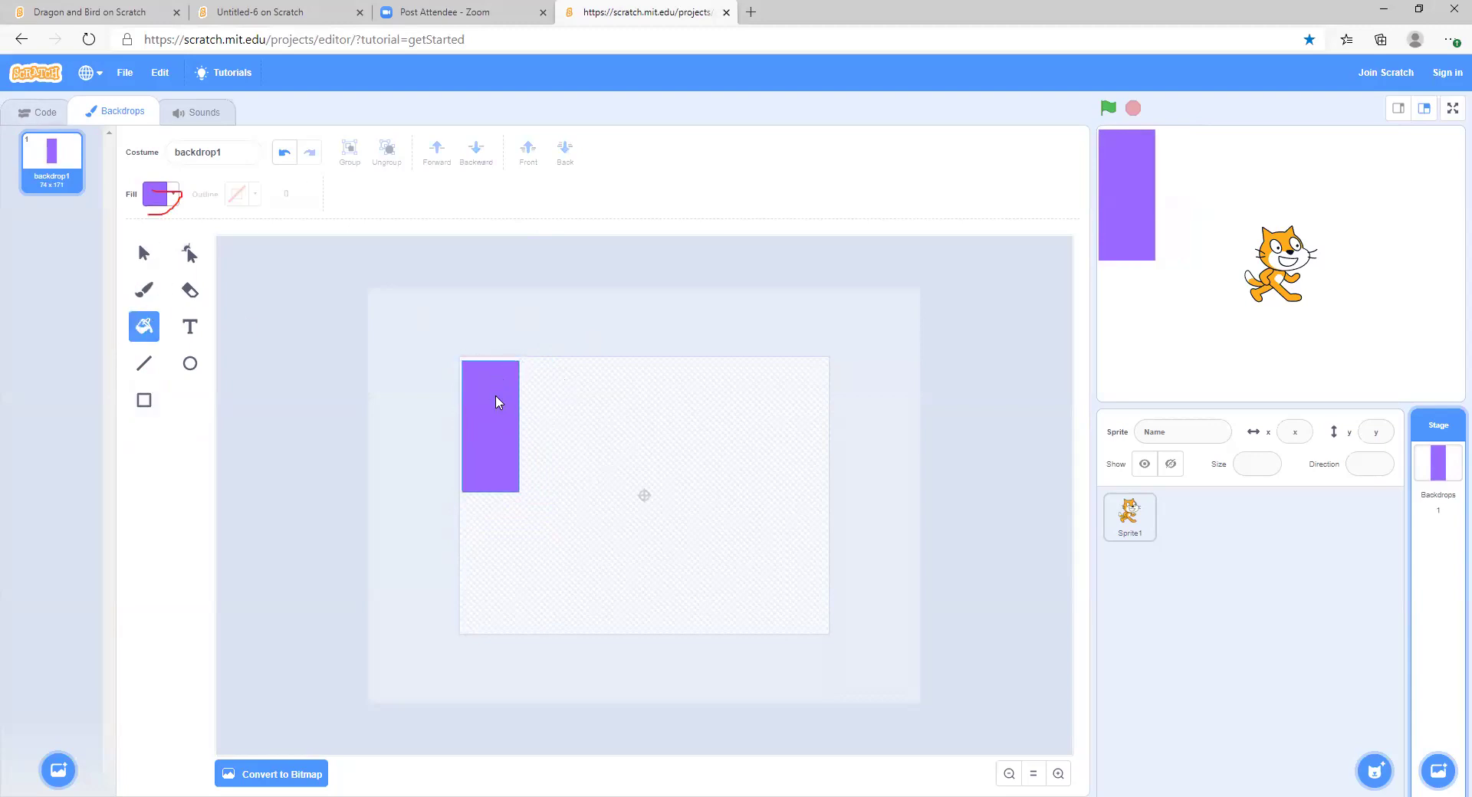
pyautogui.click(162, 195)
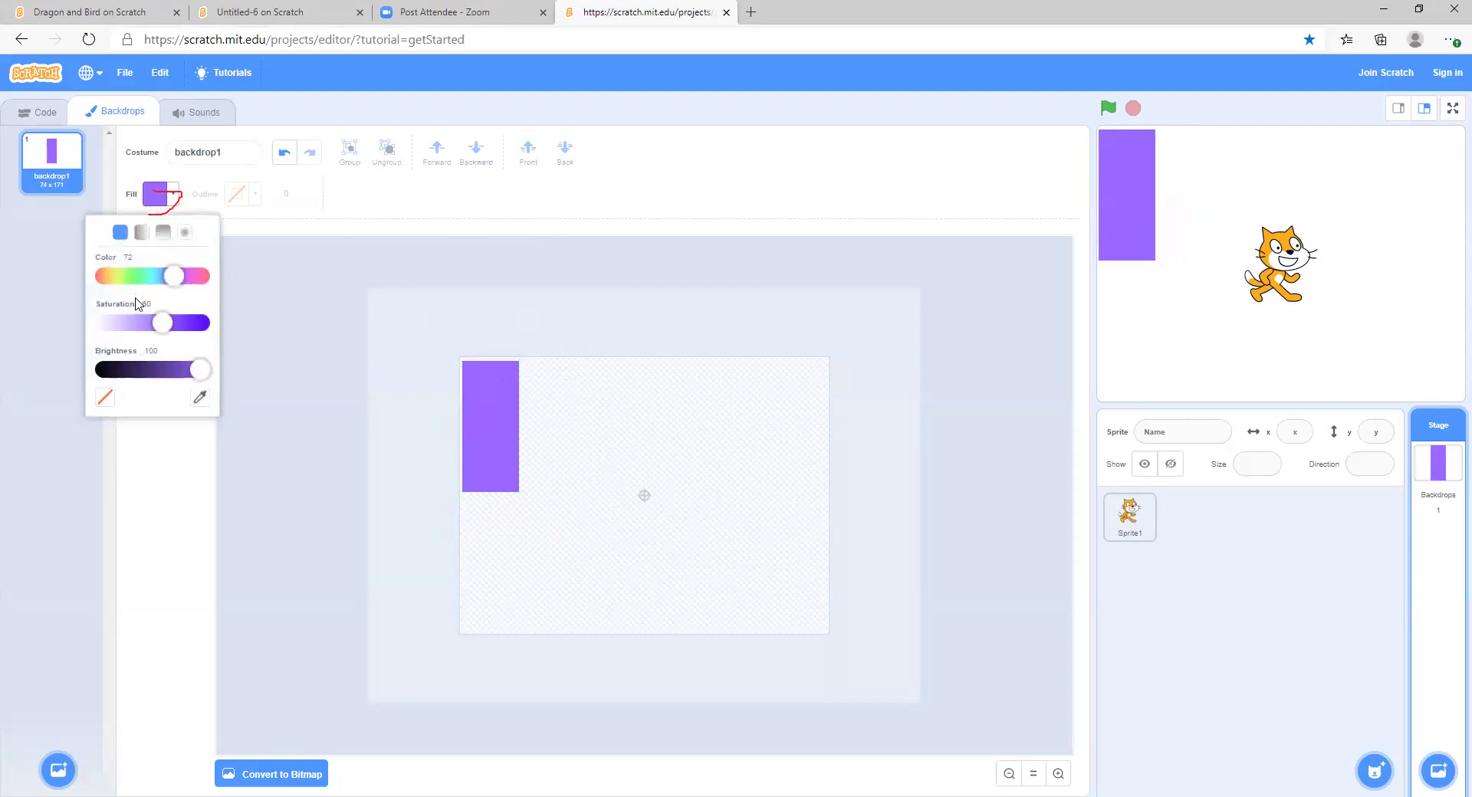
pyautogui.moveTo(200, 369); pyautogui.dragTo(104, 369)
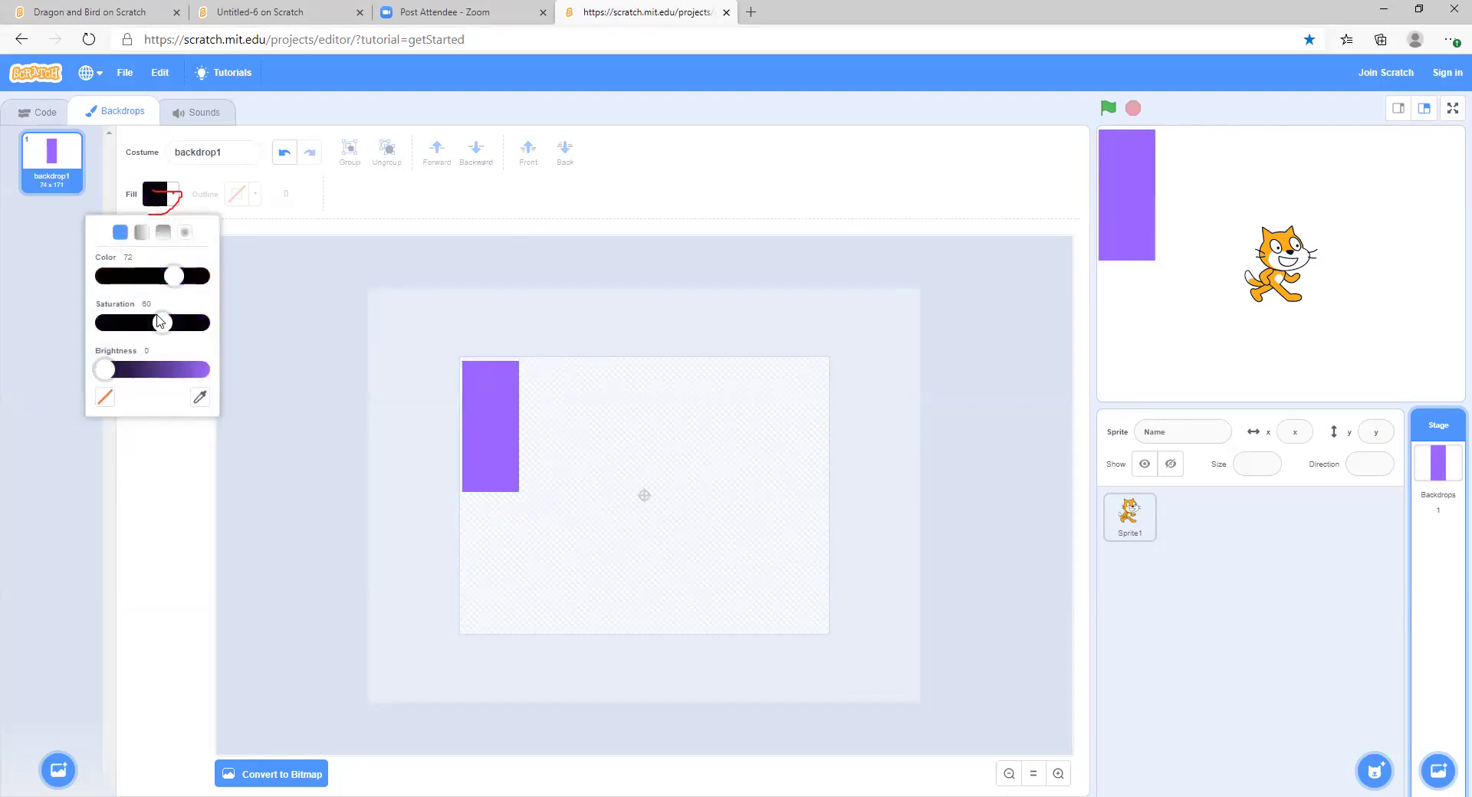
pyautogui.moveTo(158, 323); pyautogui.dragTo(83, 313)
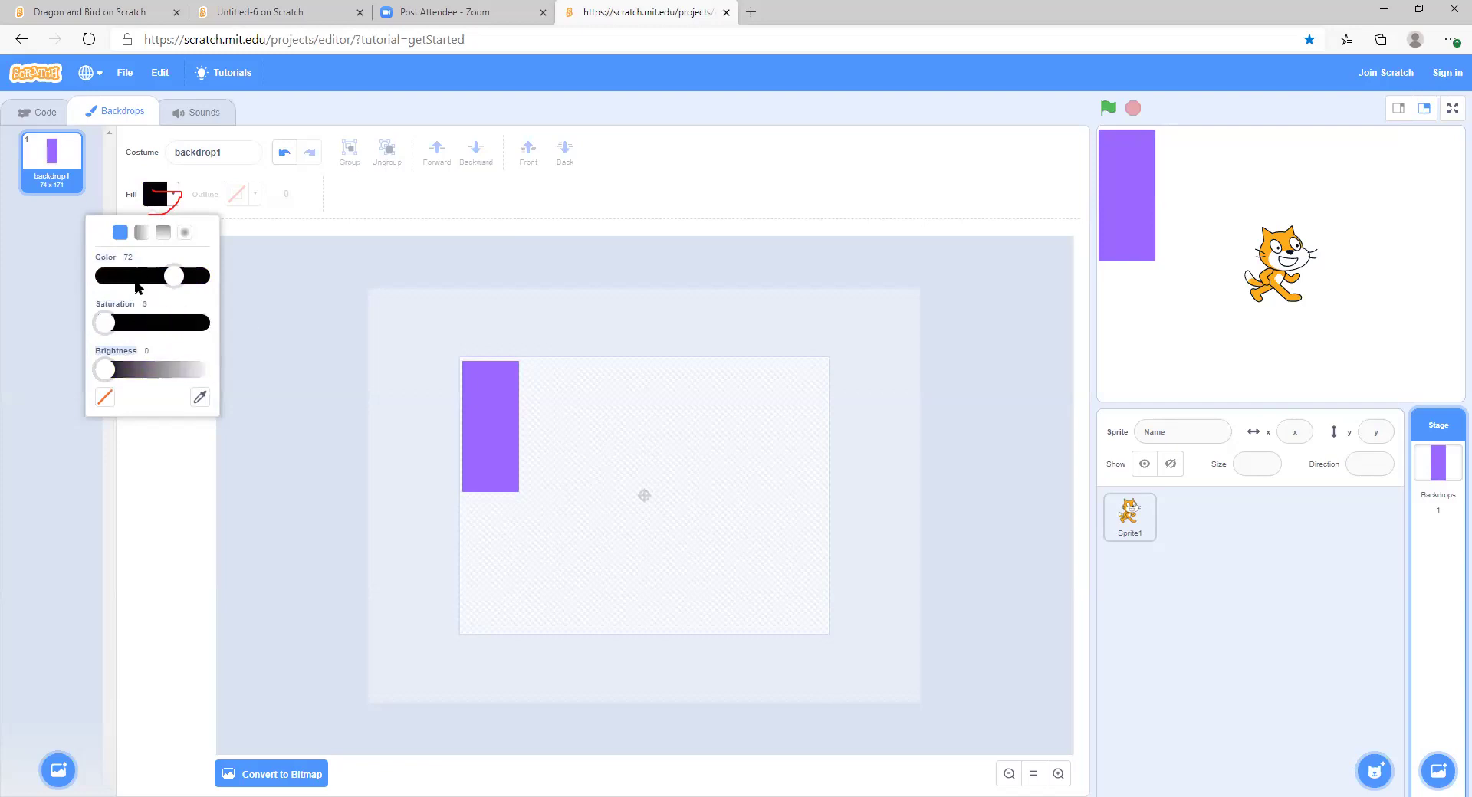
pyautogui.click(332, 341)
pyautogui.click(490, 407)
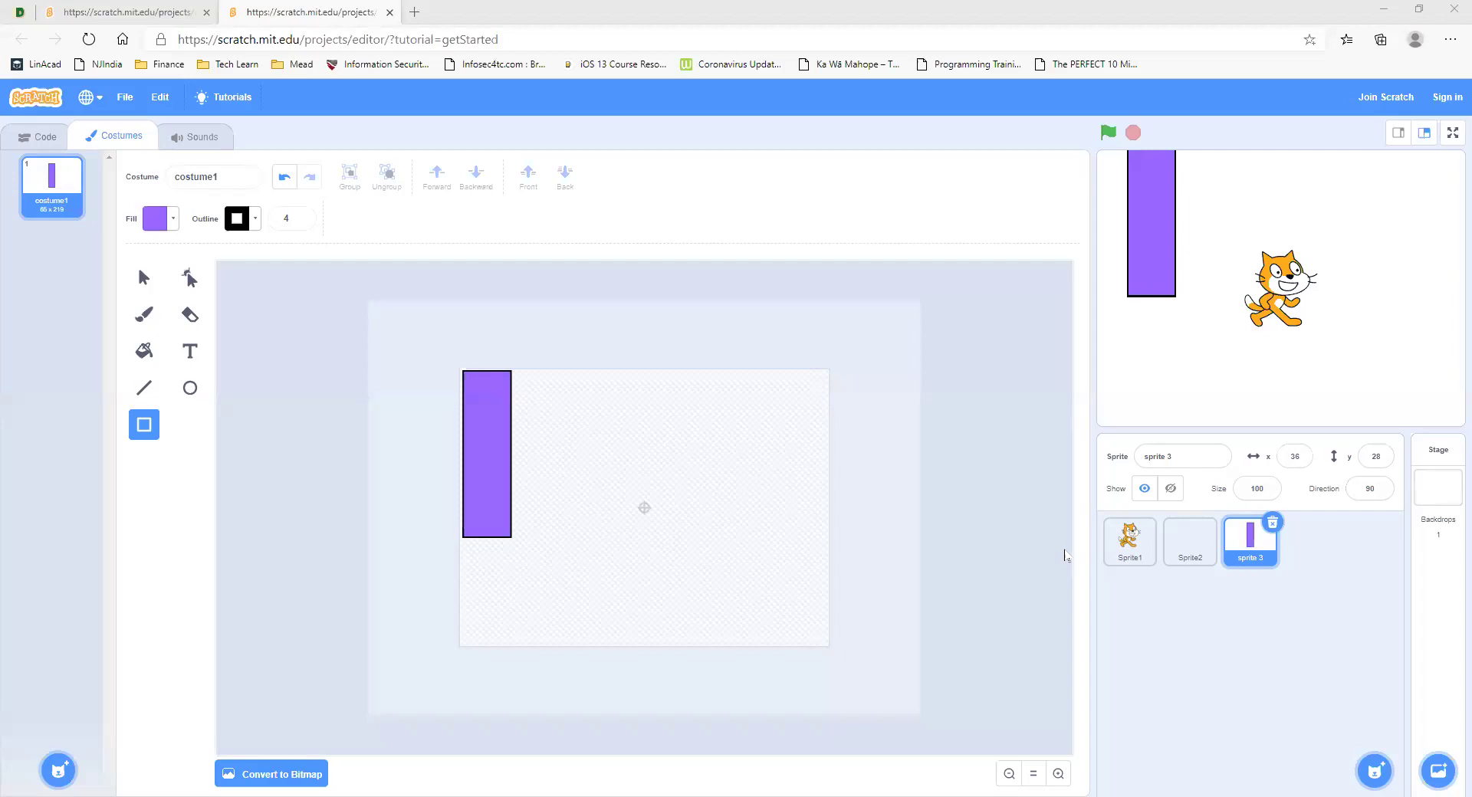
# Set the fill to black with color 0, saturation 1 and brightness 0, and fill the purple rectangle in sprite 3's costume1.
pyautogui.click(171, 221)
pyautogui.moveTo(198, 367); pyautogui.dragTo(100, 366)
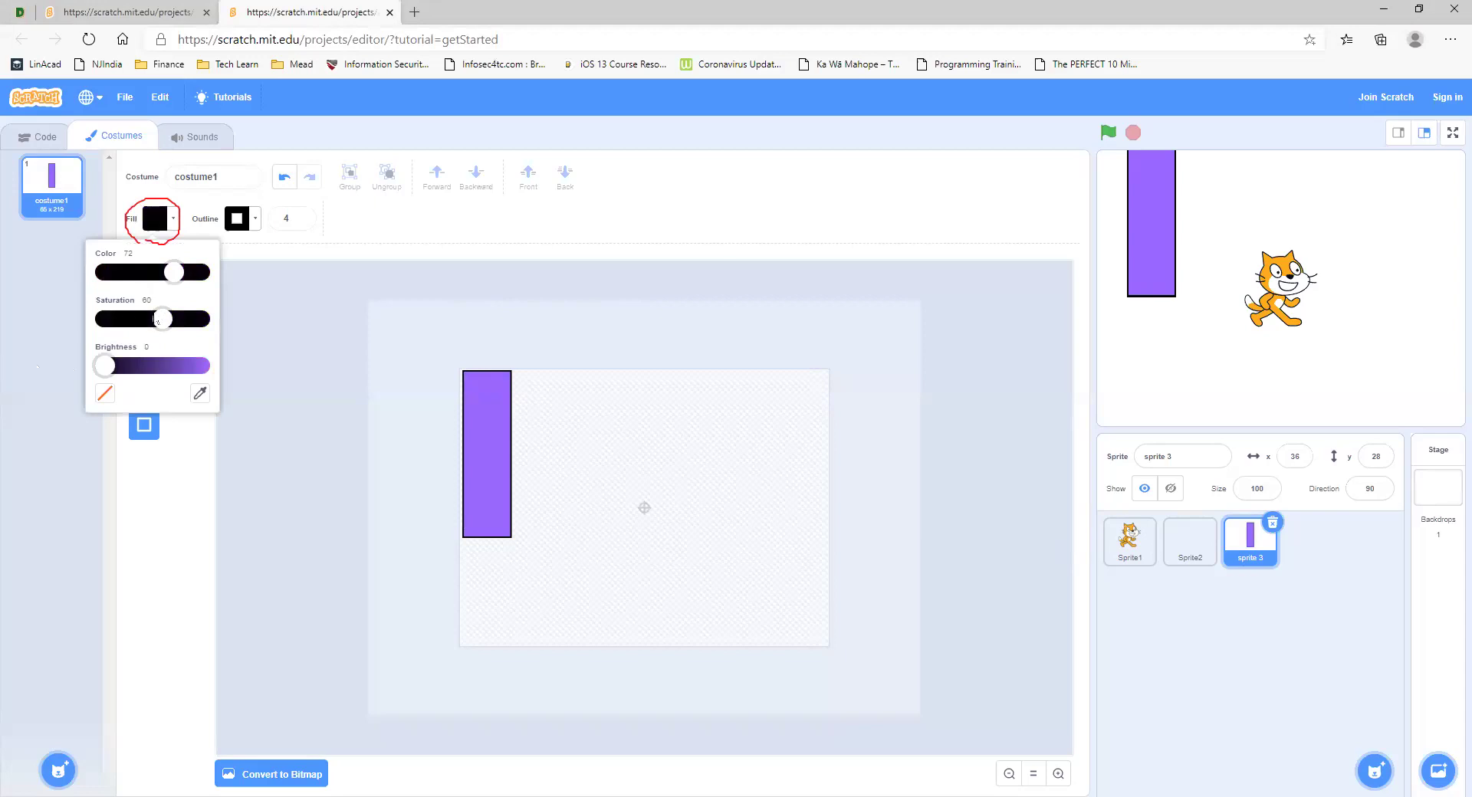
pyautogui.click(98, 320)
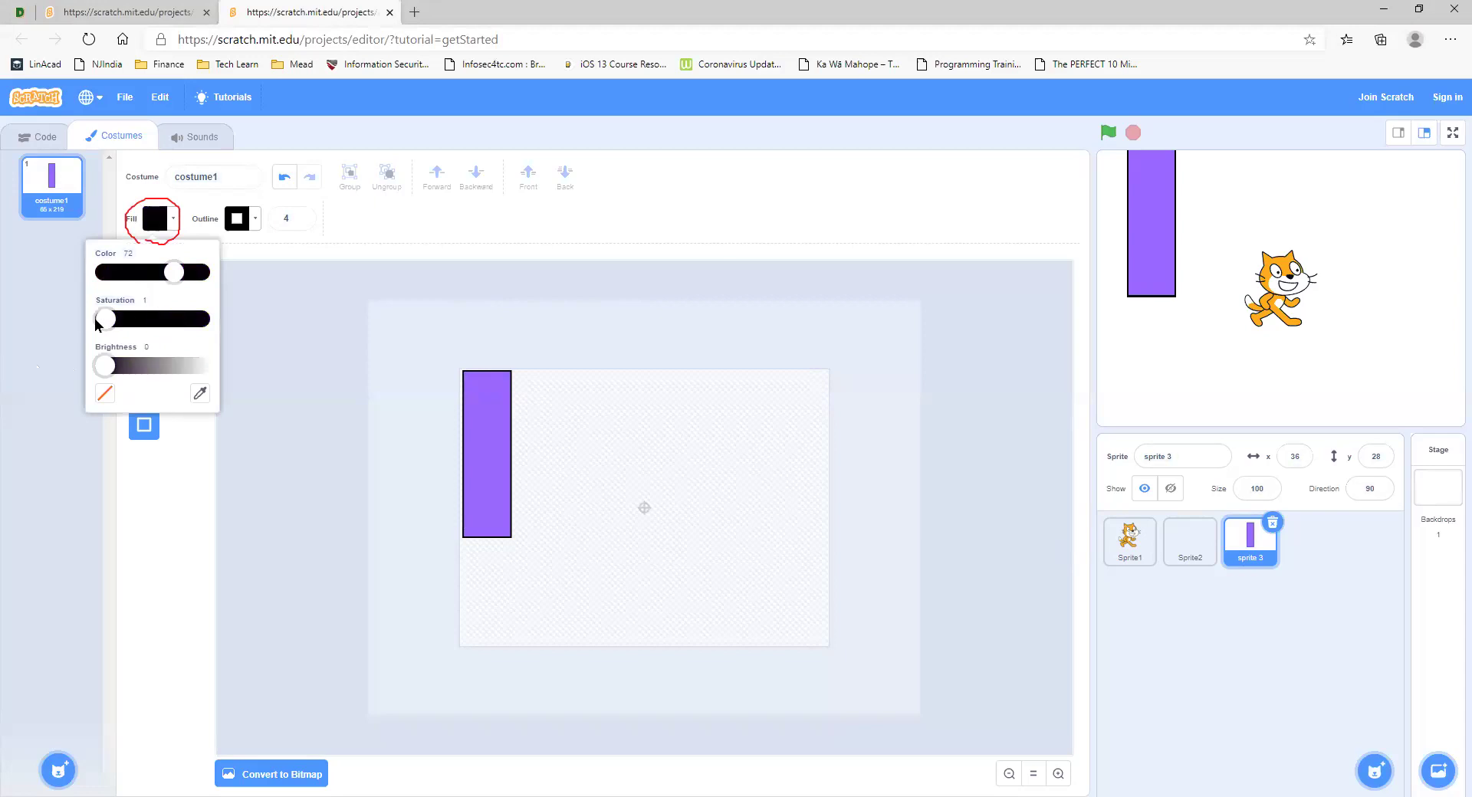
pyautogui.moveTo(159, 272); pyautogui.dragTo(69, 280)
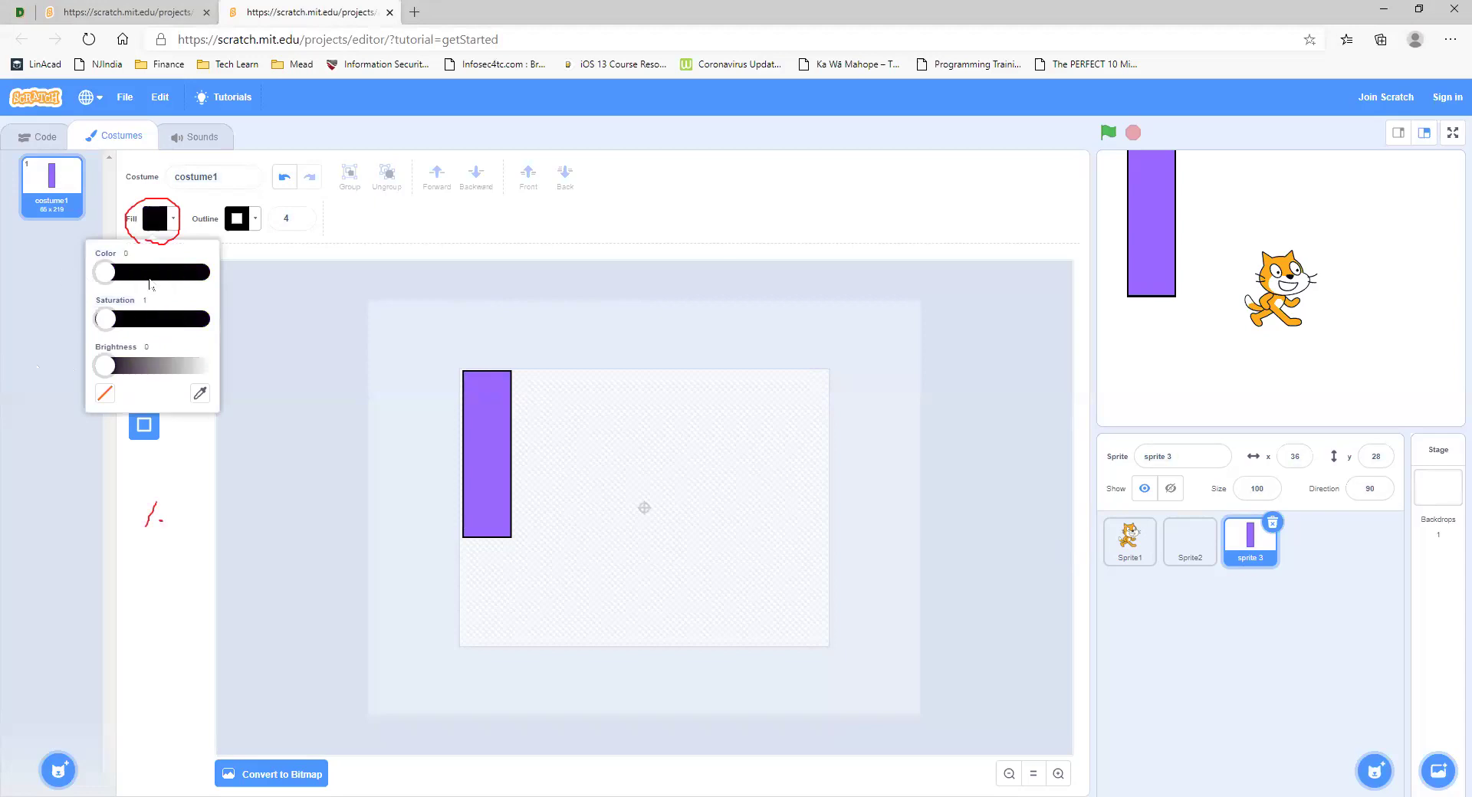
pyautogui.click(284, 362)
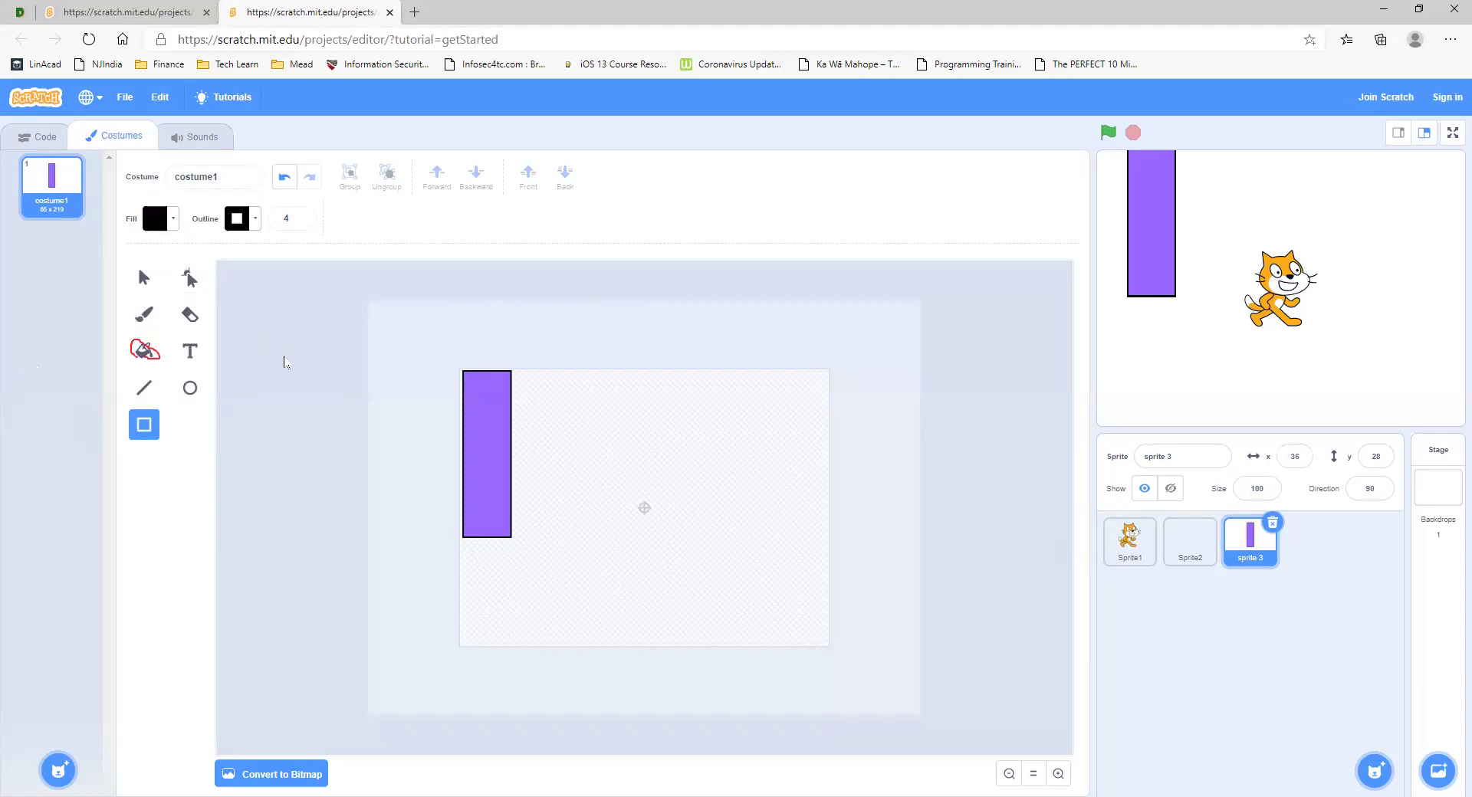
pyautogui.click(151, 362)
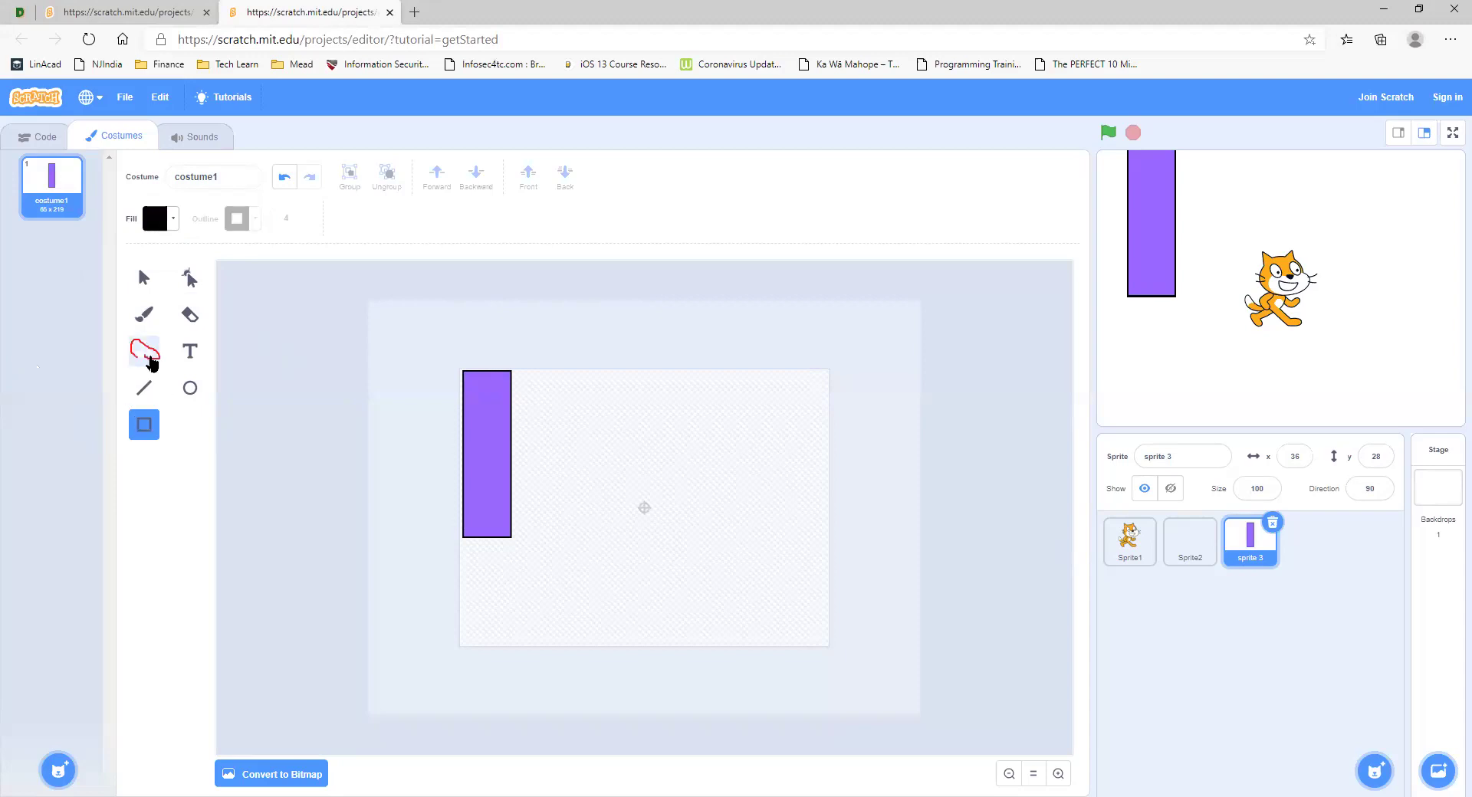
pyautogui.click(496, 435)
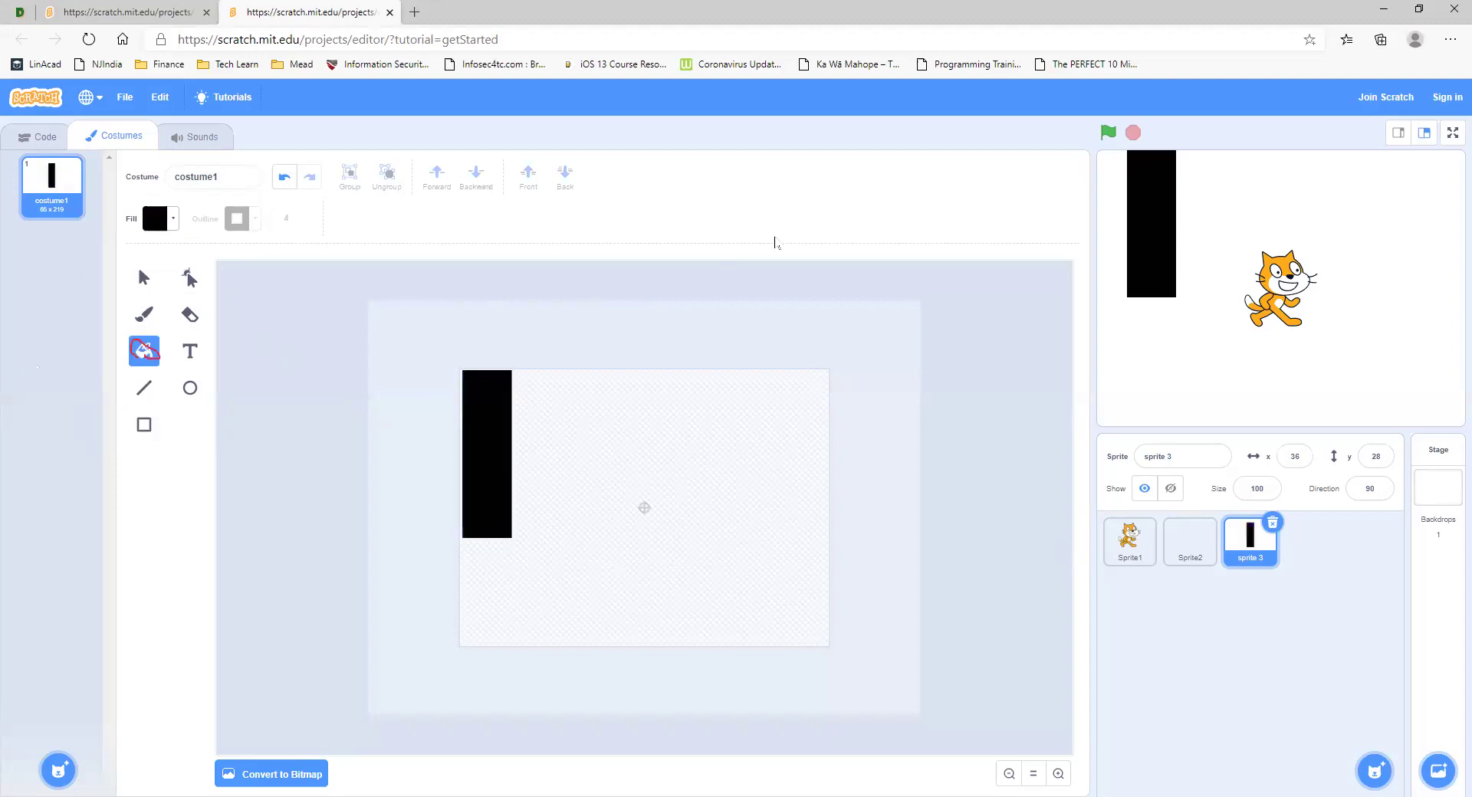
# Move sprite 3 on the stage so its black block sits in the upper-left corner, at about x -2, y 0.
pyautogui.moveTo(1144, 215); pyautogui.dragTo(1170, 339)
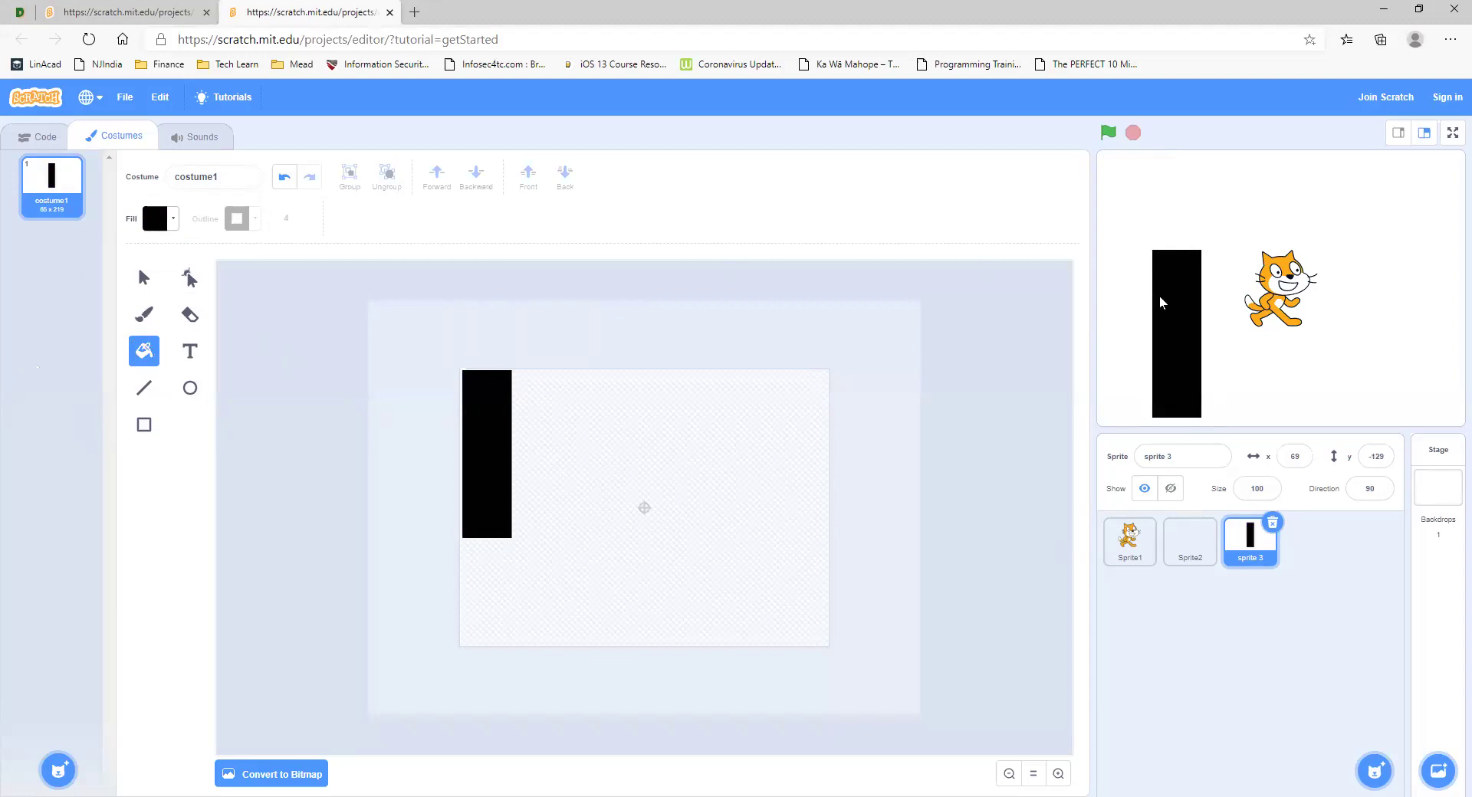
pyautogui.rightClick(1160, 296)
pyautogui.click(1158, 345)
pyautogui.moveTo(1159, 345); pyautogui.dragTo(1107, 247)
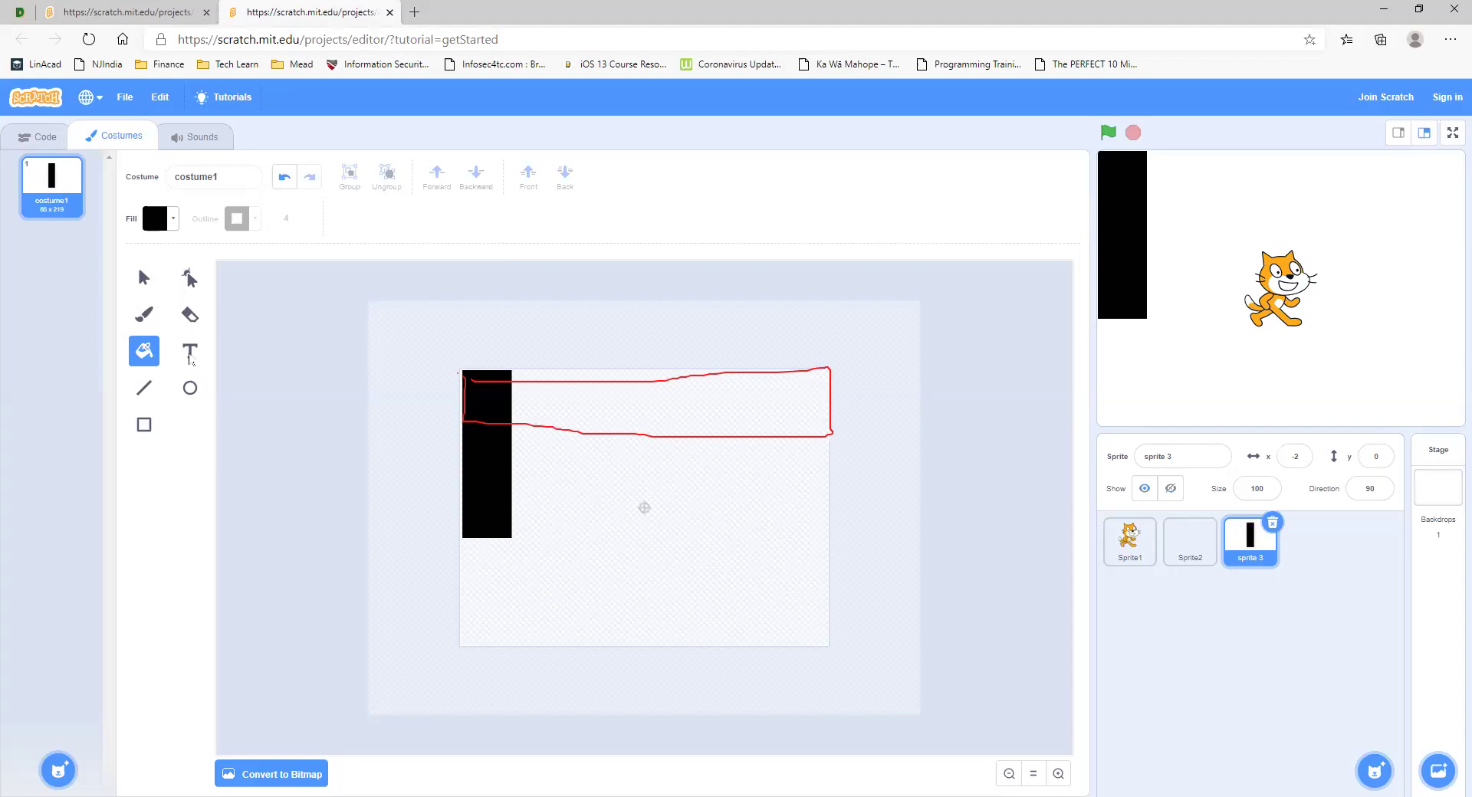
# Draw a long black horizontal rectangle in costume1 and align it with the canvas's top edge, overlapping the tall block.
pyautogui.click(144, 424)
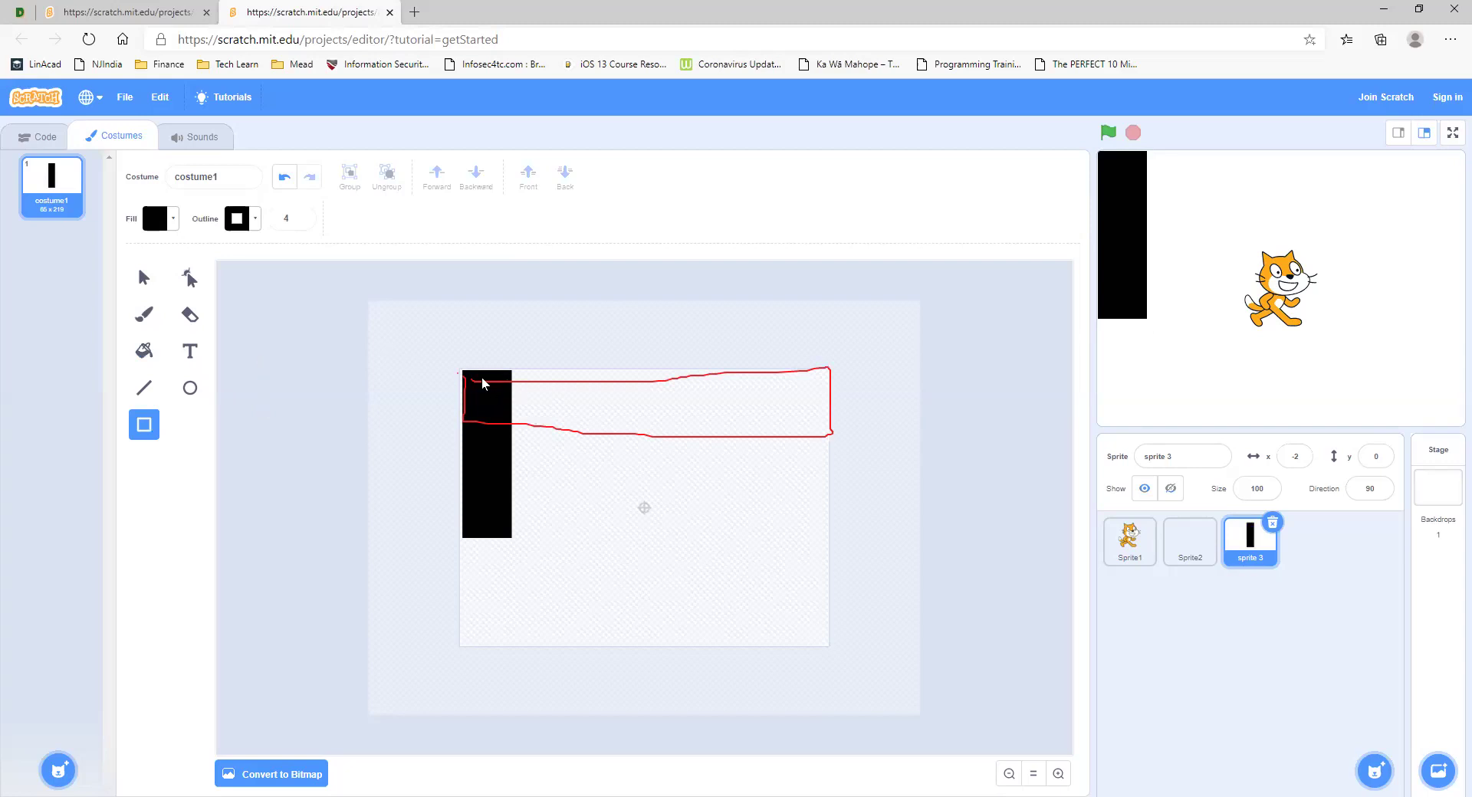
pyautogui.moveTo(511, 378)
pyautogui.mouseDown()
pyautogui.moveTo(664, 430)
pyautogui.moveTo(875, 436)
pyautogui.moveTo(835, 412)
pyautogui.moveTo(830, 377)
pyautogui.moveTo(822, 438)
pyautogui.moveTo(829, 422)
pyautogui.mouseUp()
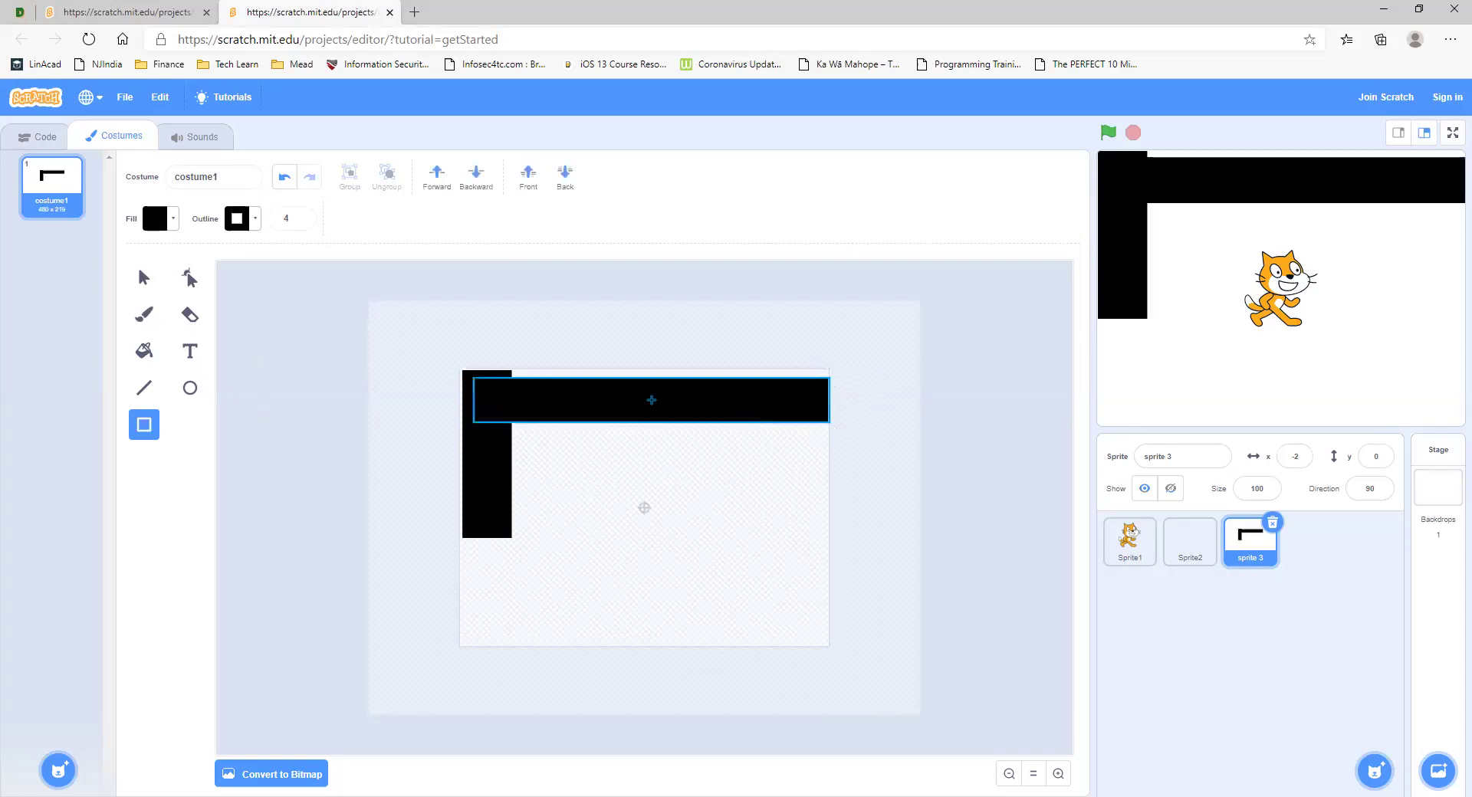
pyautogui.moveTo(734, 404); pyautogui.dragTo(737, 400)
pyautogui.click(739, 516)
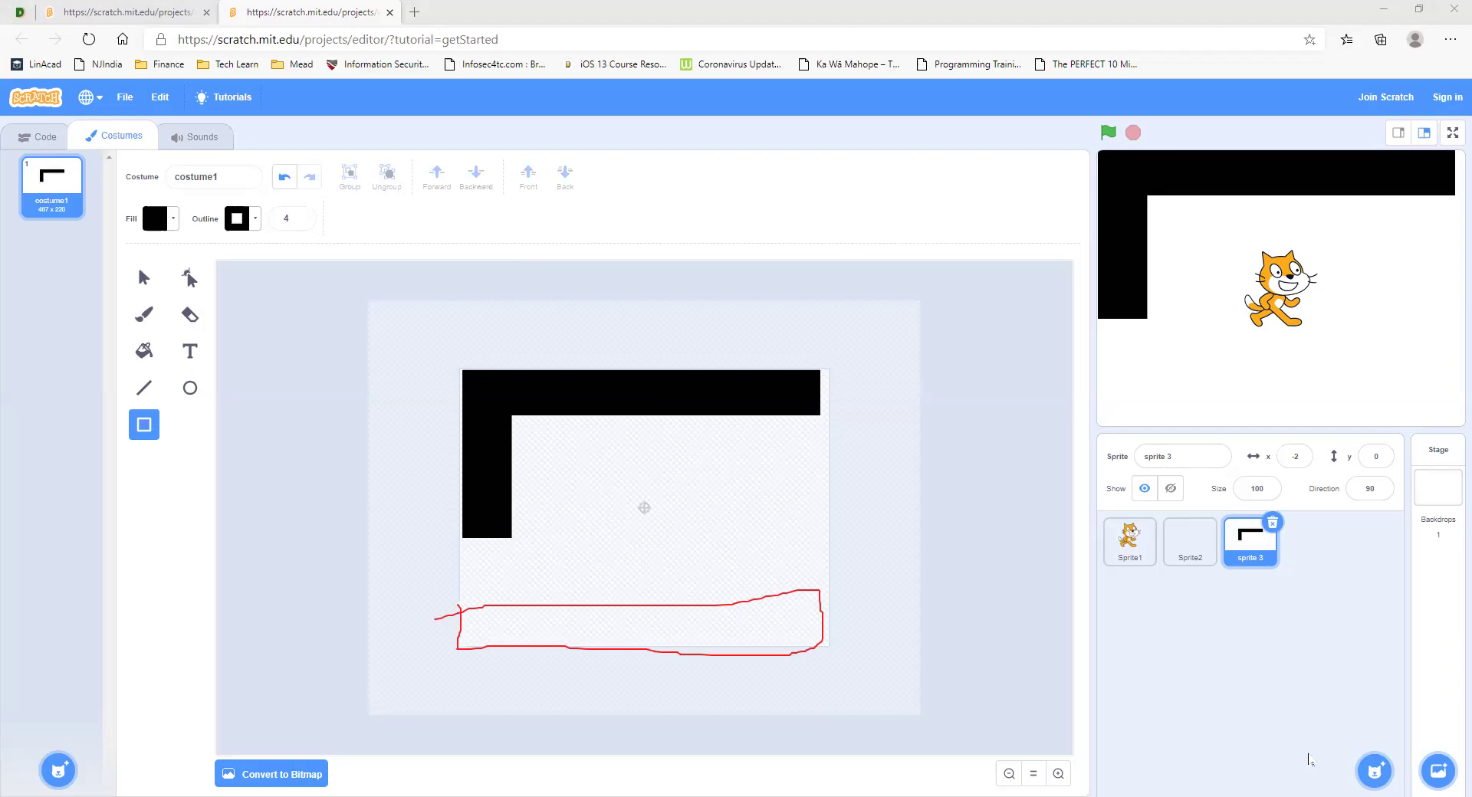
pyautogui.click(1135, 681)
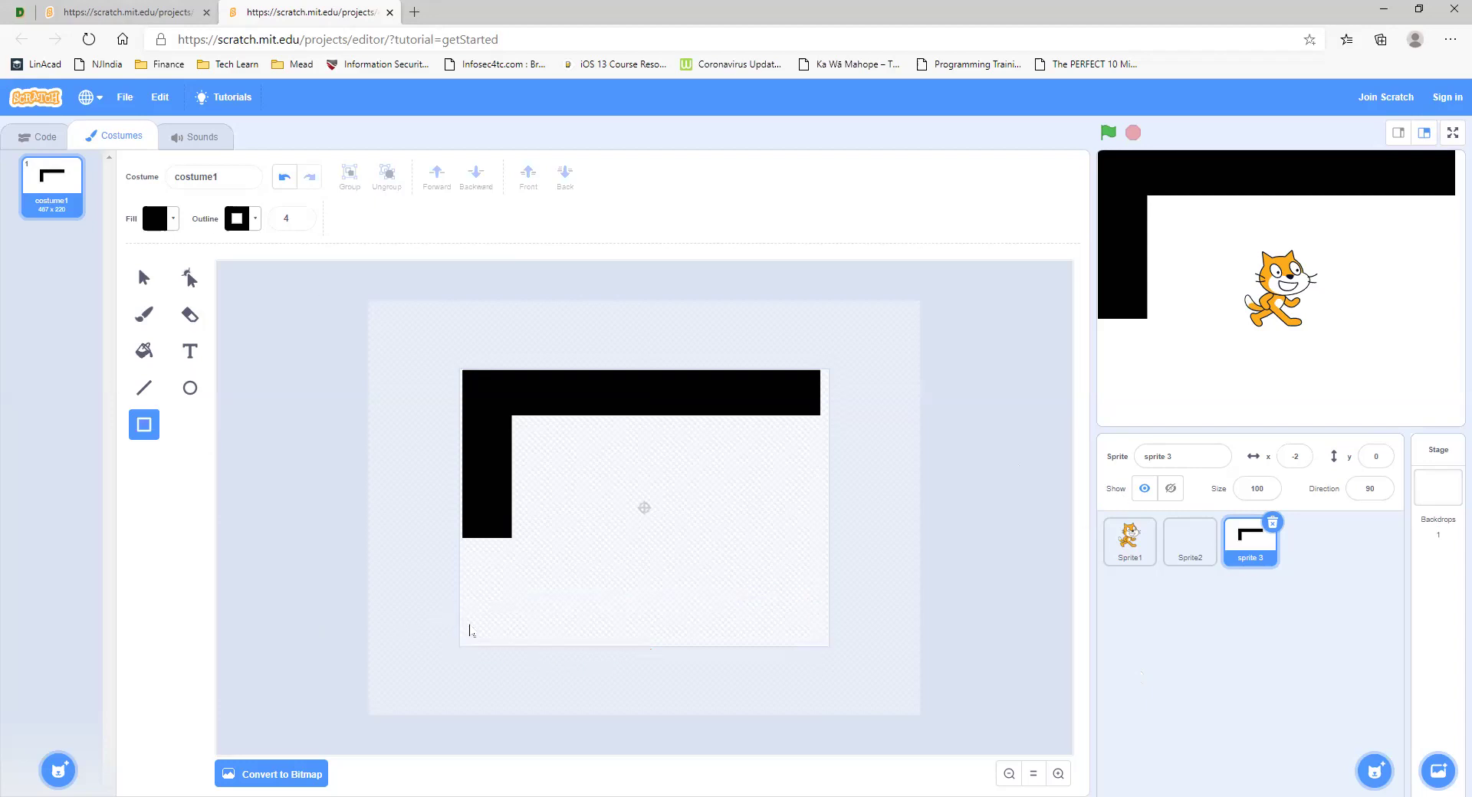
# Draw a long black horizontal rectangle along the bottom of the costume1 canvas, nearly as wide as the canvas.
pyautogui.moveTo(488, 627)
pyautogui.mouseDown()
pyautogui.moveTo(865, 651)
pyautogui.moveTo(812, 595)
pyautogui.moveTo(824, 580)
pyautogui.mouseUp()
pyautogui.moveTo(713, 579); pyautogui.dragTo(644, 609)
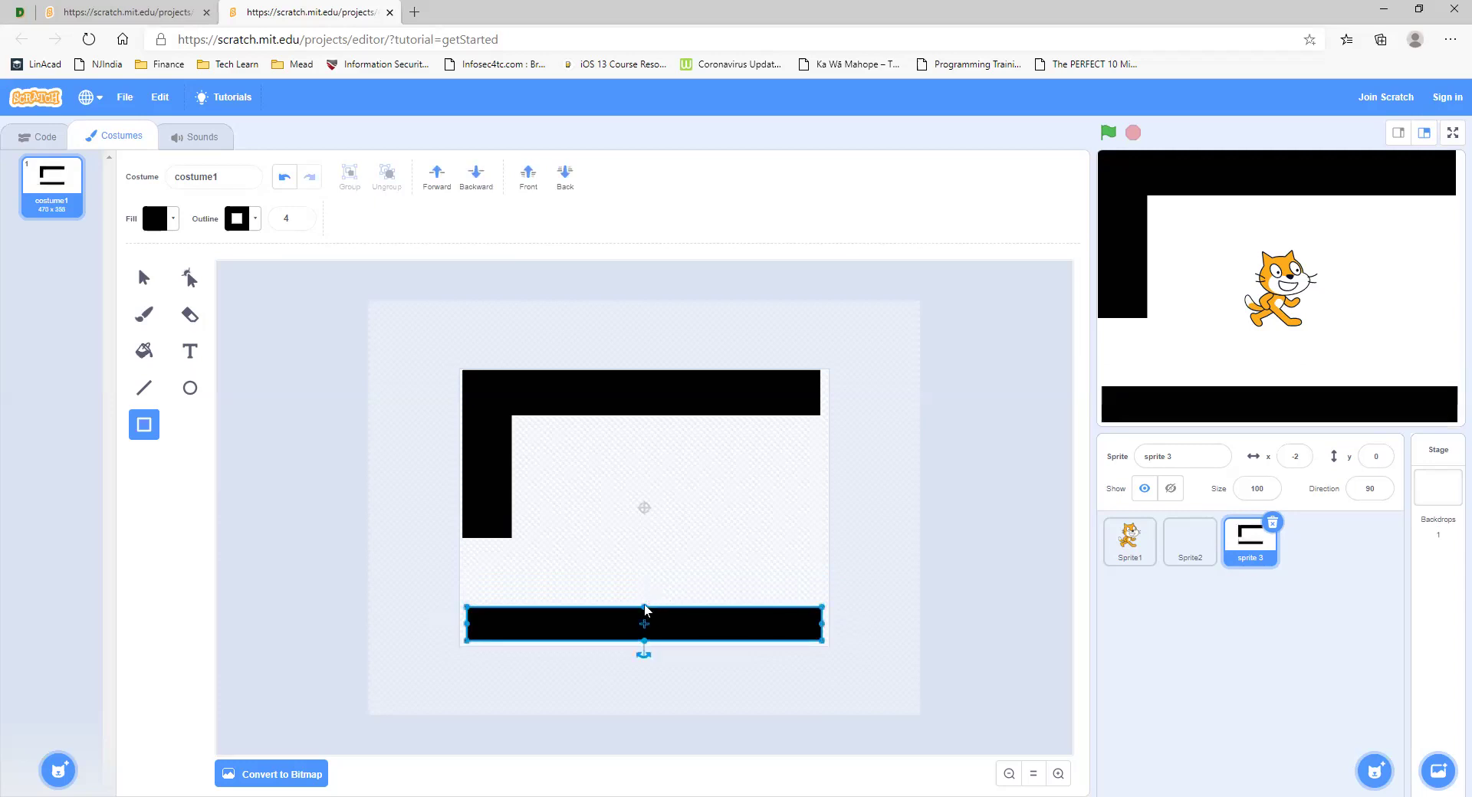
pyautogui.click(719, 577)
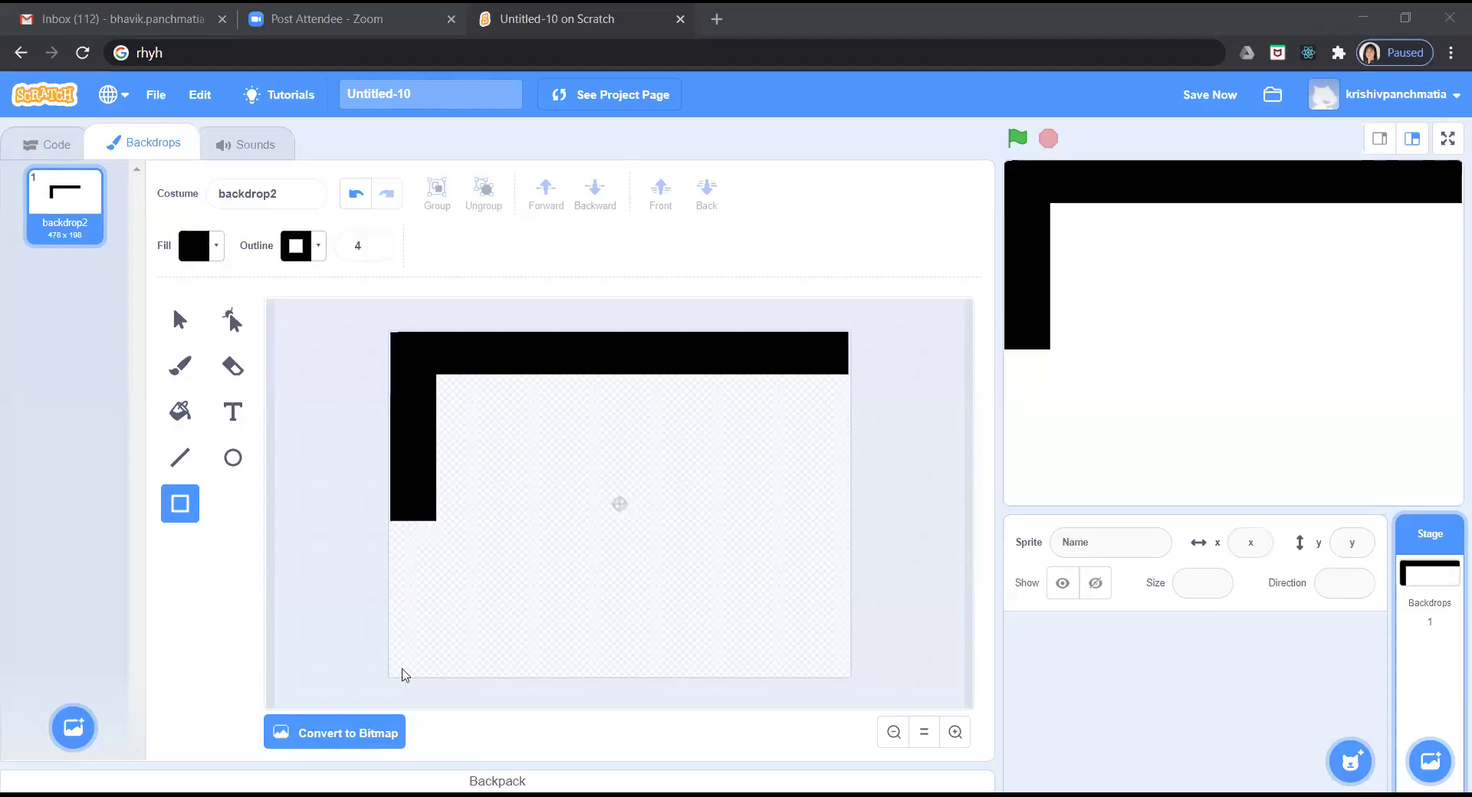
# On backdrop2, draw a full-width black bar along the bottom edge and a short horizontal bar projecting right from the left block.
pyautogui.moveTo(404, 675); pyautogui.dragTo(861, 680)
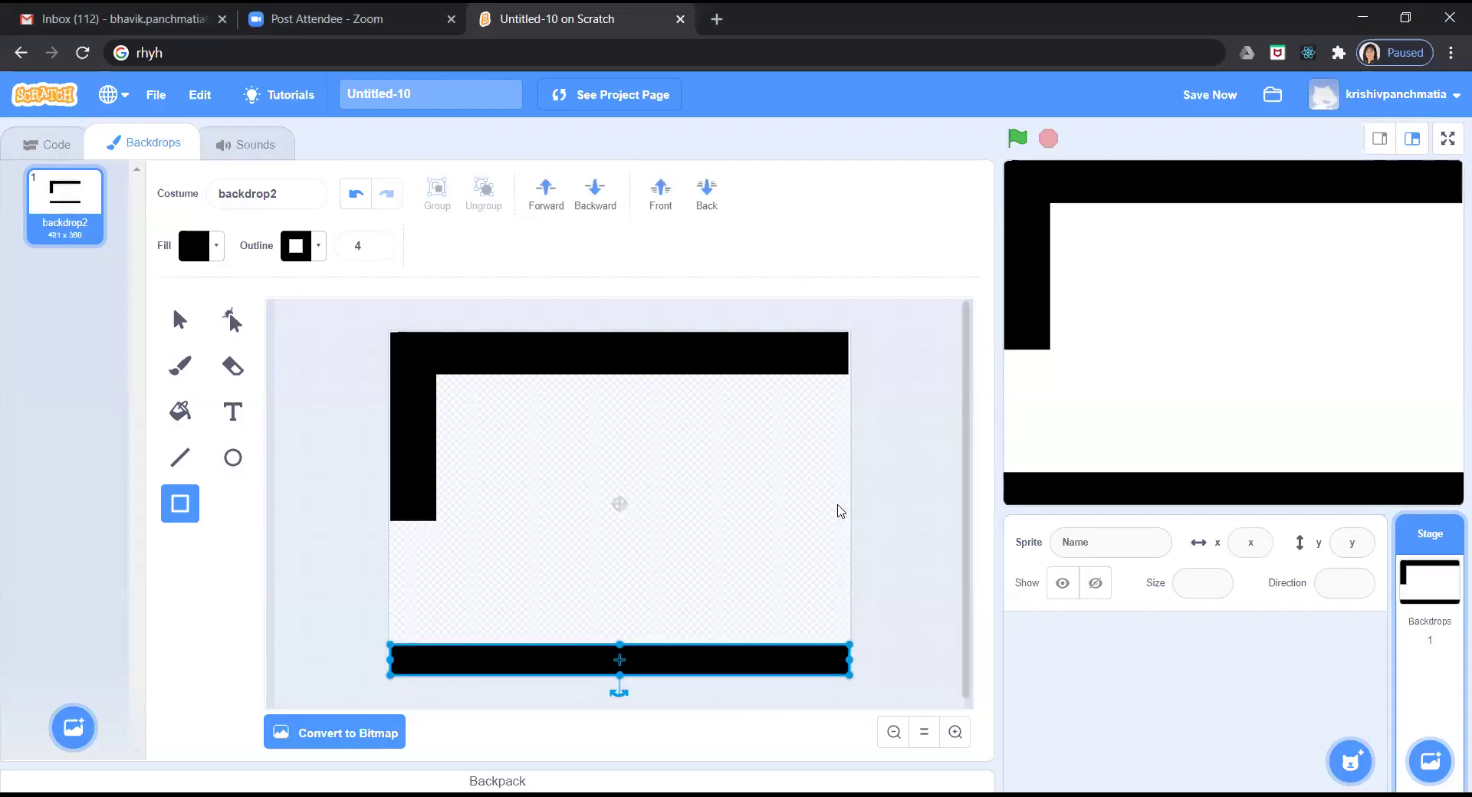
pyautogui.click(840, 511)
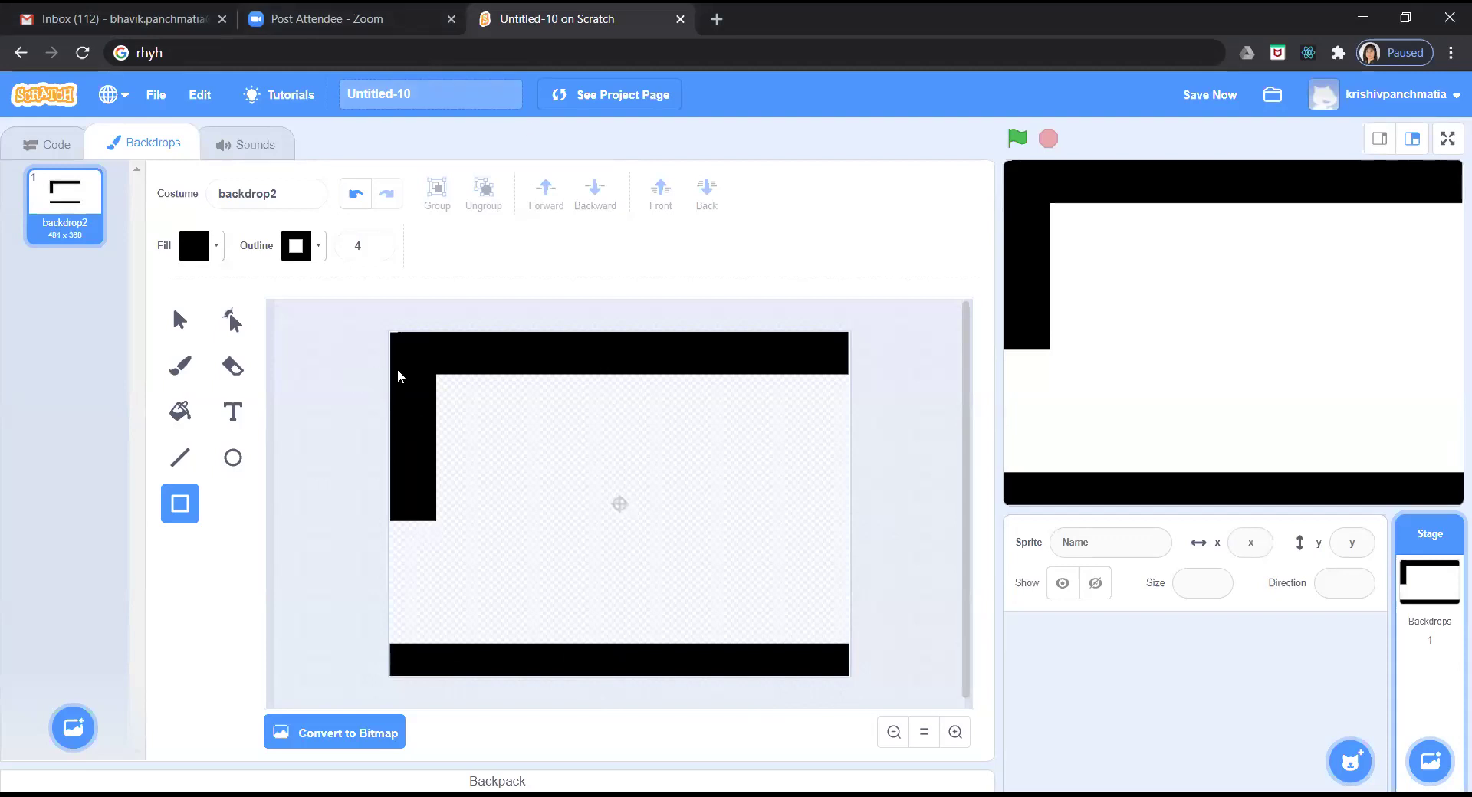
pyautogui.moveTo(441, 463)
pyautogui.mouseDown()
pyautogui.moveTo(436, 493)
pyautogui.moveTo(466, 473)
pyautogui.moveTo(506, 499)
pyautogui.mouseUp()
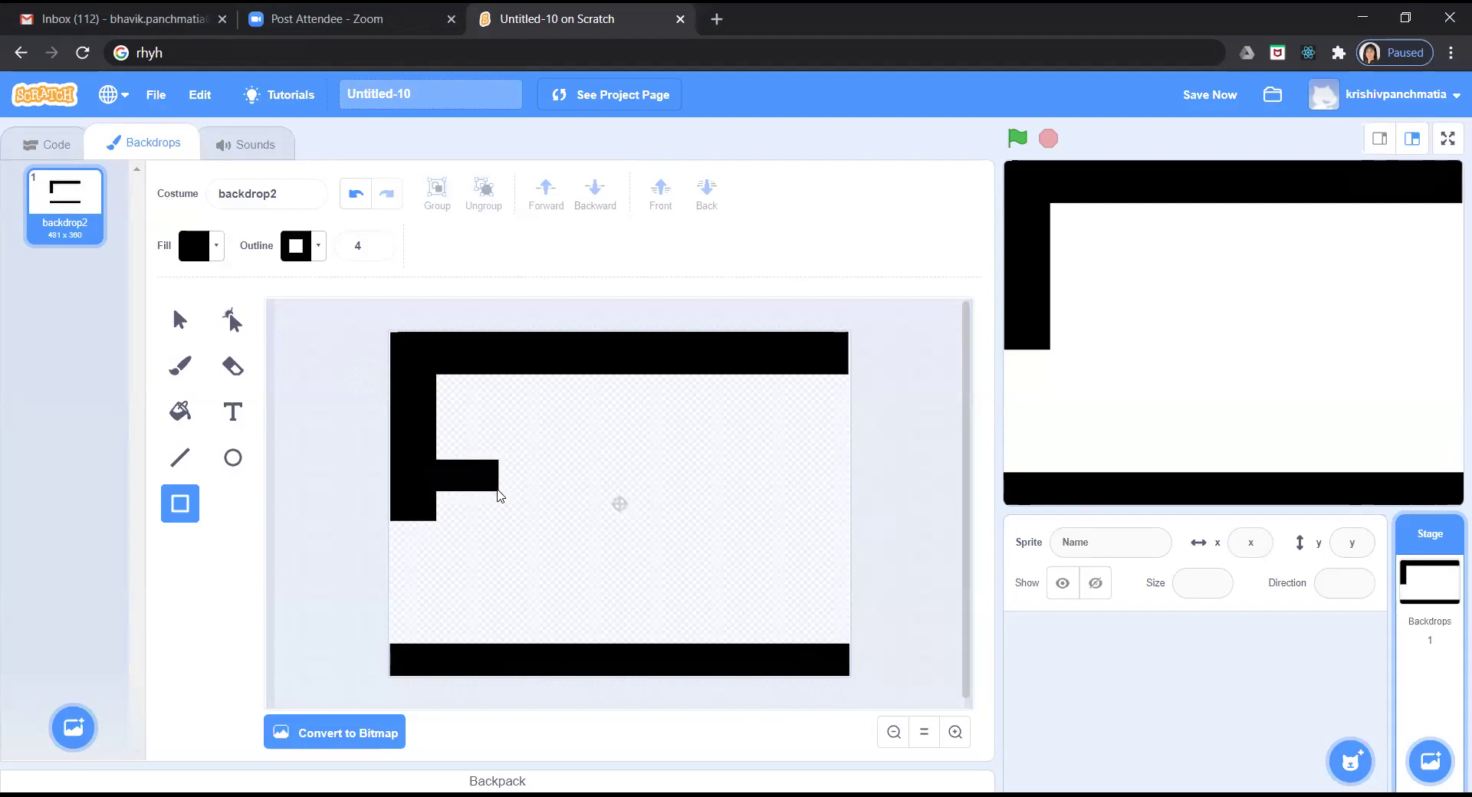
pyautogui.click(469, 445)
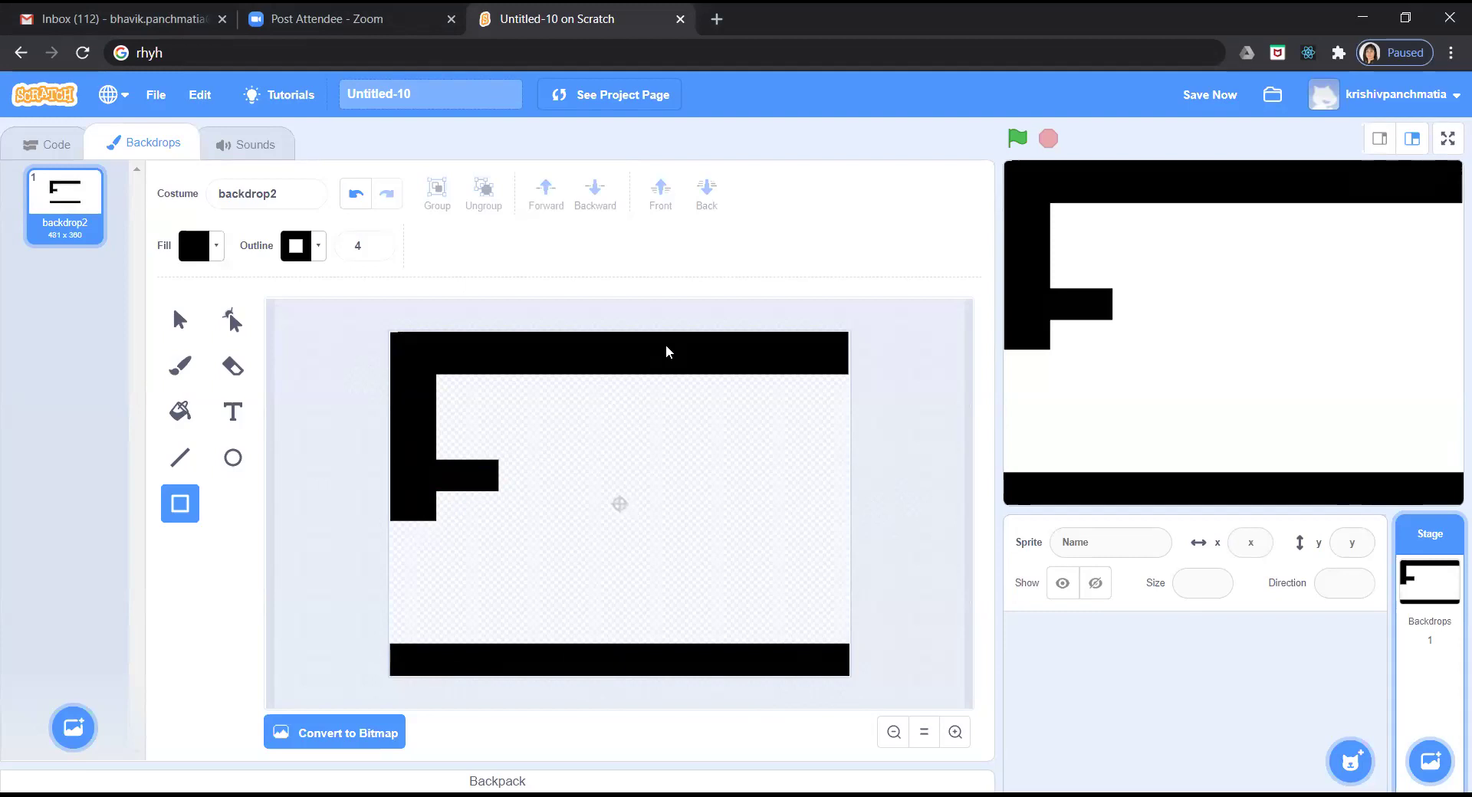
# Draw a short vertical black bar hanging from the middle of the top bar and another rising from the bottom bar.
pyautogui.moveTo(576, 379)
pyautogui.mouseDown()
pyautogui.moveTo(599, 376)
pyautogui.moveTo(557, 450)
pyautogui.moveTo(609, 441)
pyautogui.mouseUp()
pyautogui.click(685, 399)
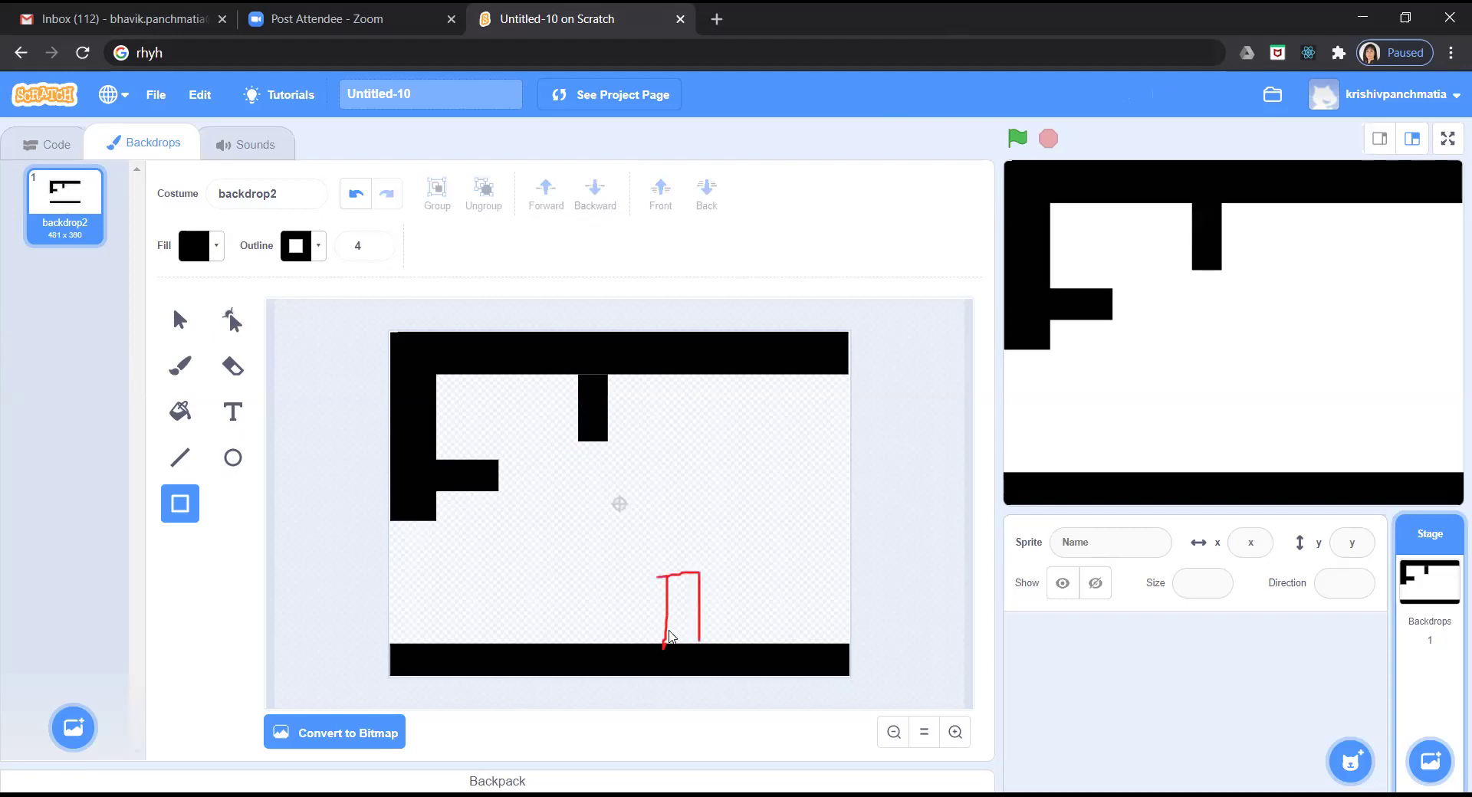
pyautogui.moveTo(663, 638); pyautogui.dragTo(678, 606)
pyautogui.click(749, 604)
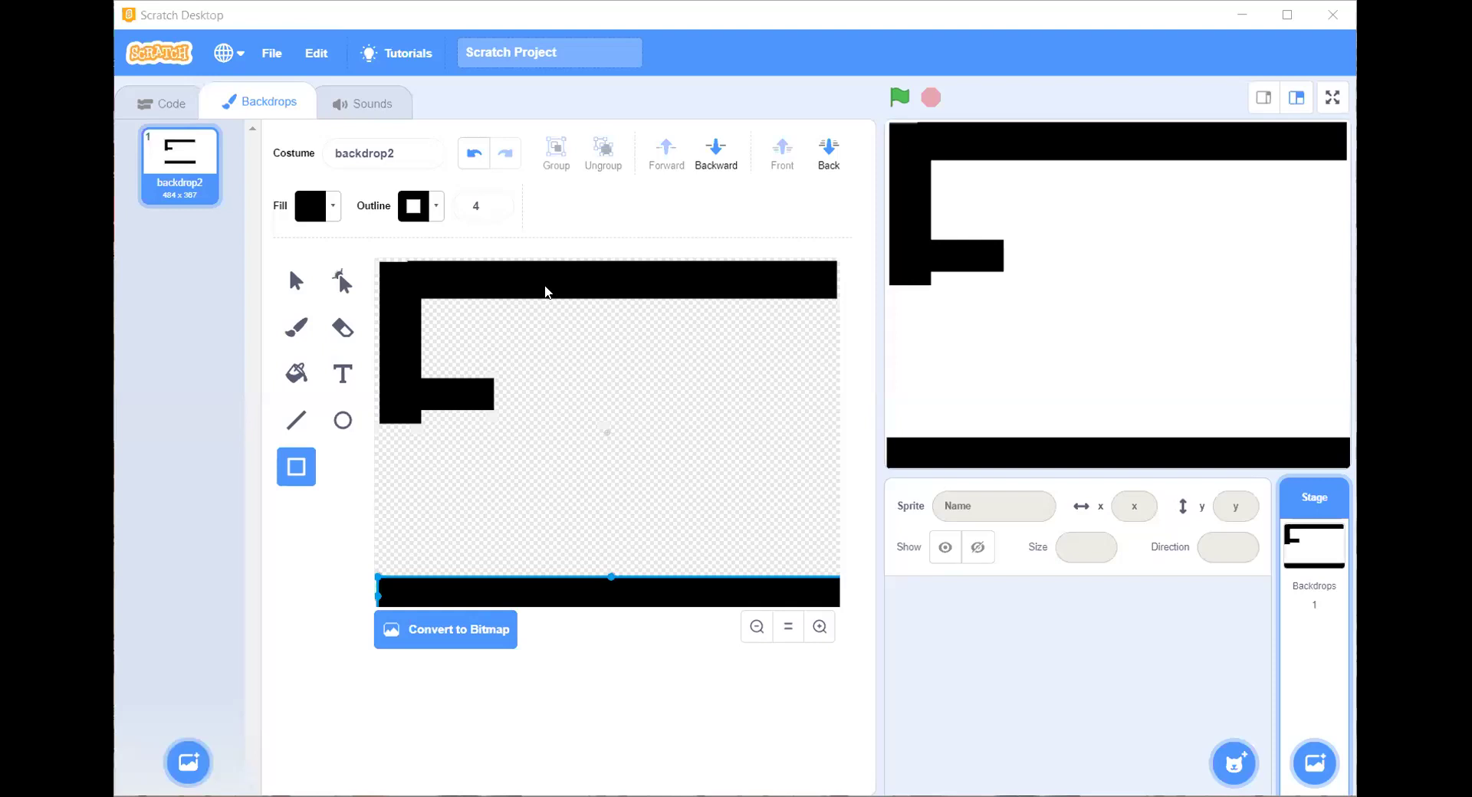
# In Scratch Desktop's backdrop2, draw a vertical black bar hanging down from the top bar, right of the short horizontal bar.
pyautogui.moveTo(550, 285); pyautogui.dragTo(580, 382)
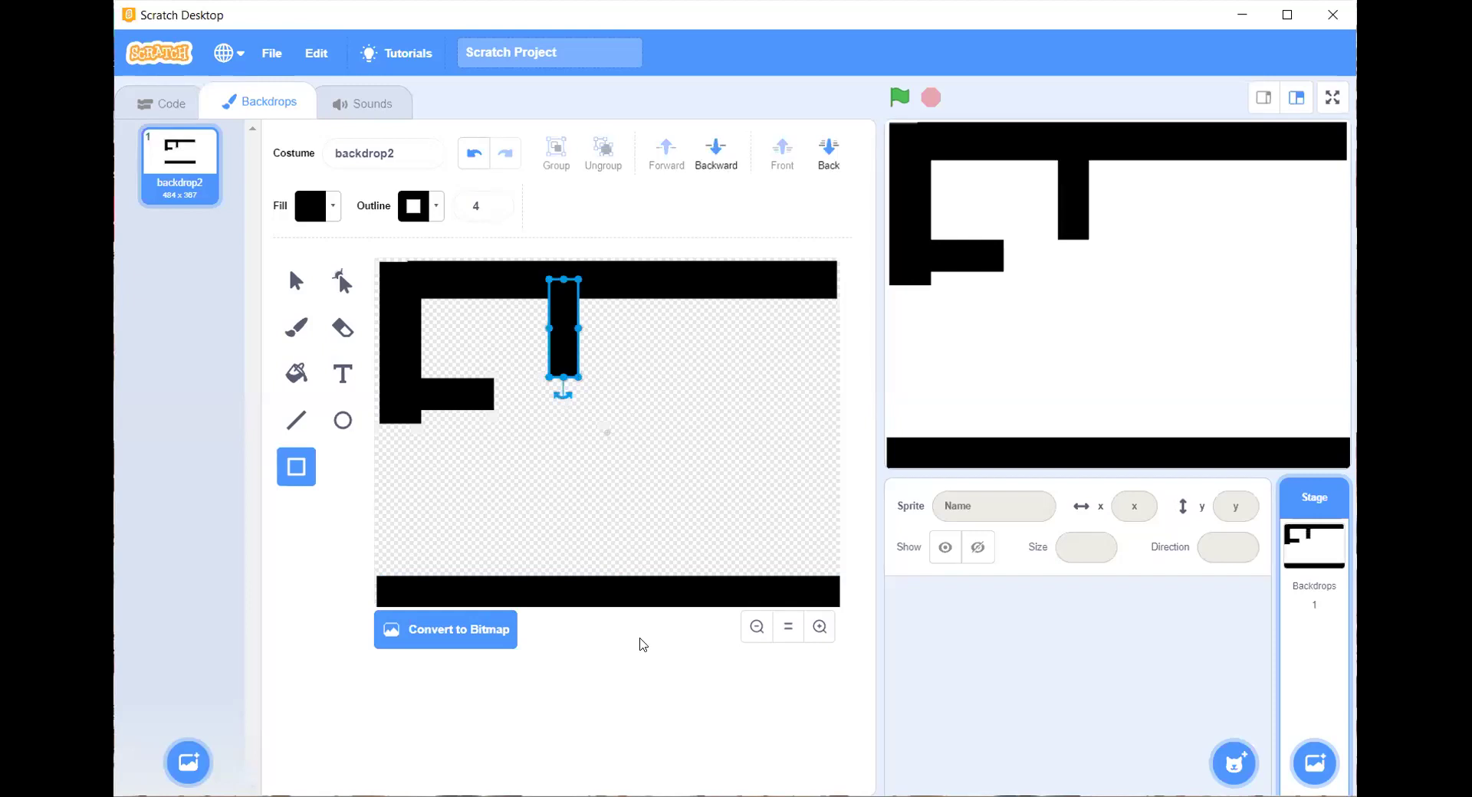
pyautogui.click(634, 604)
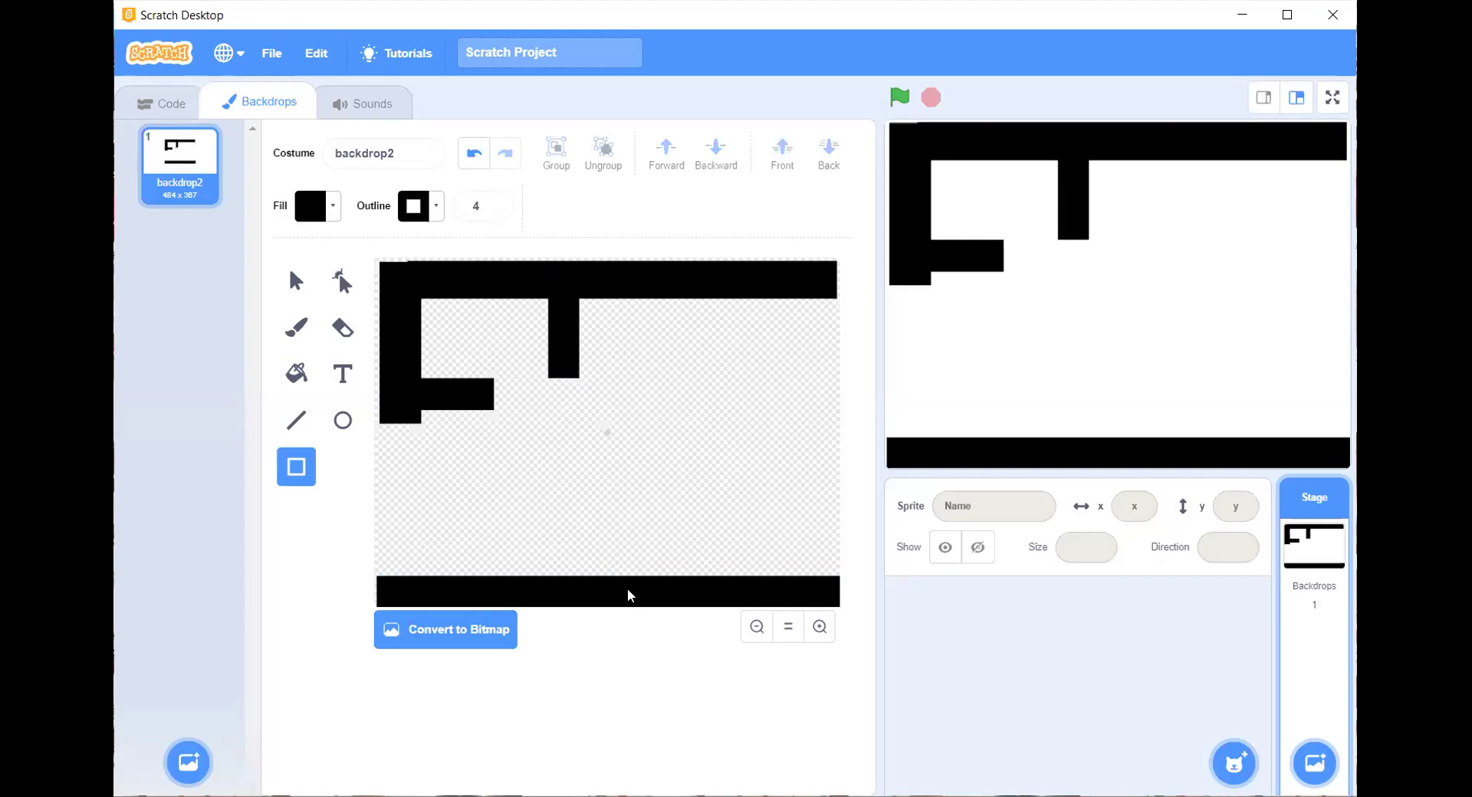
# Draw a tall vertical black bar rising from the middle of the bottom bar in Scratch Desktop's backdrop2.
pyautogui.moveTo(633, 577)
pyautogui.mouseDown()
pyautogui.moveTo(611, 549)
pyautogui.moveTo(599, 453)
pyautogui.mouseUp()
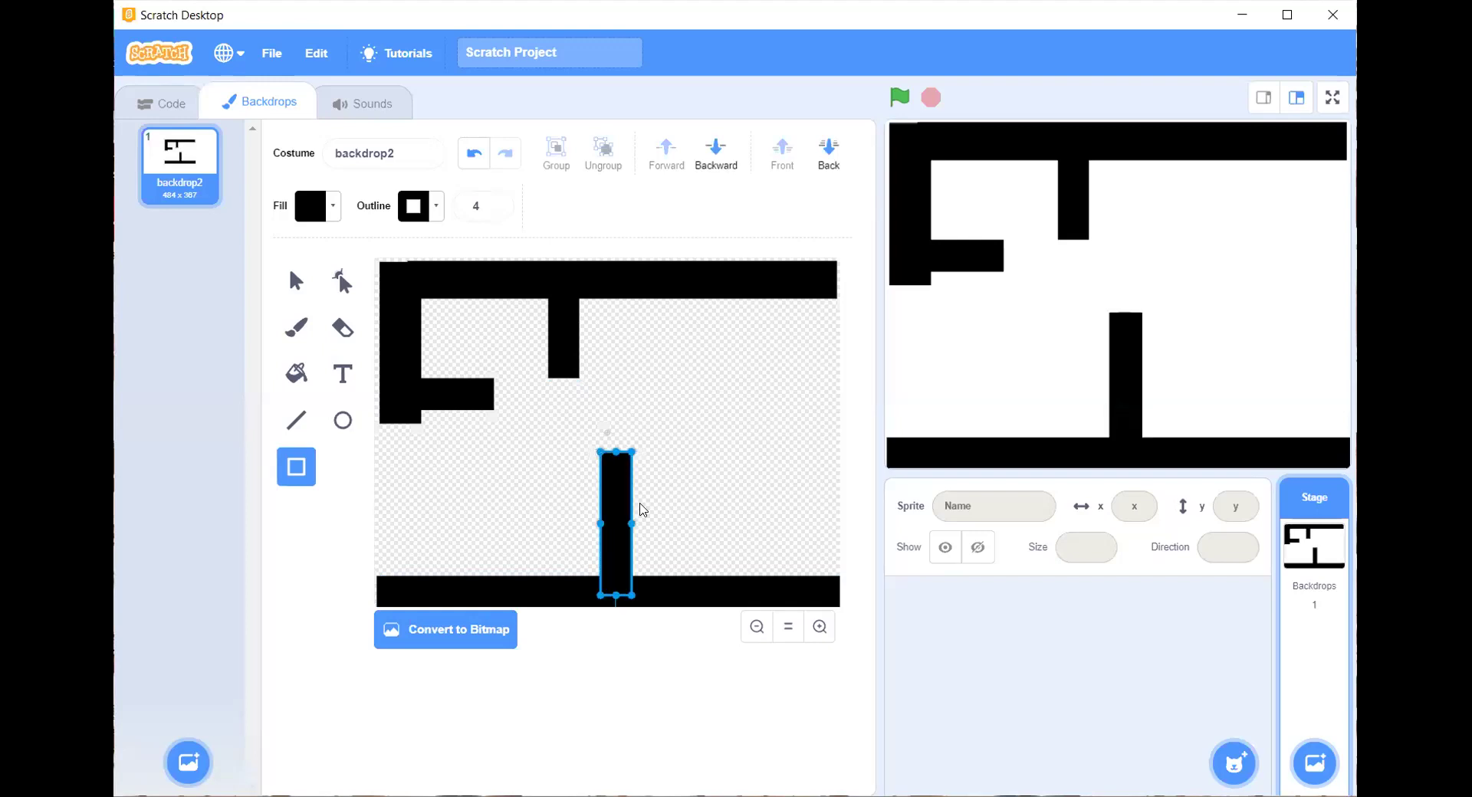
pyautogui.click(680, 605)
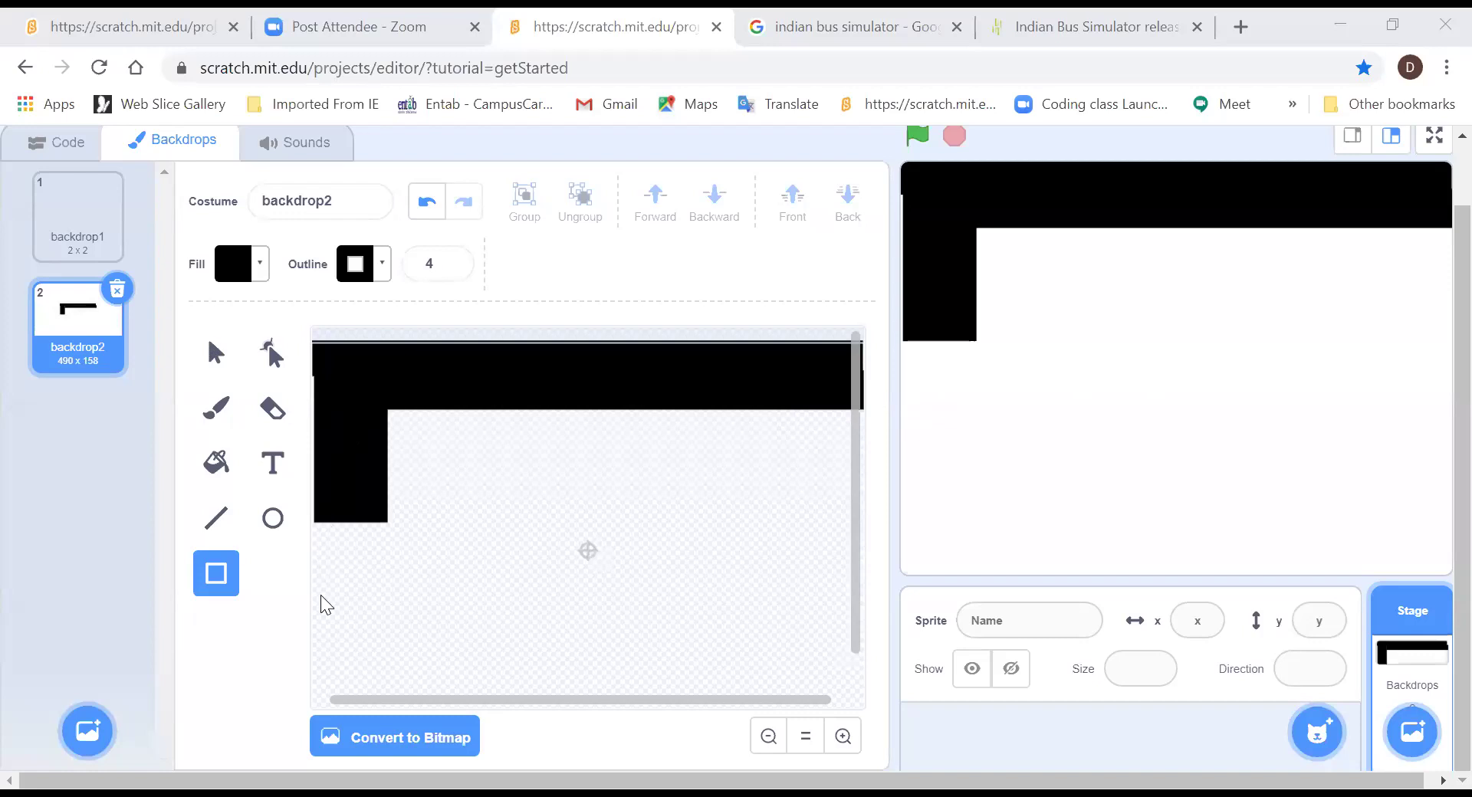
# In the browser project's backdrop2, draw a full-width black bar along the bottom and a thin horizontal bar projecting right from the left block.
pyautogui.moveTo(321, 657); pyautogui.dragTo(313, 727)
pyautogui.press('Delete')
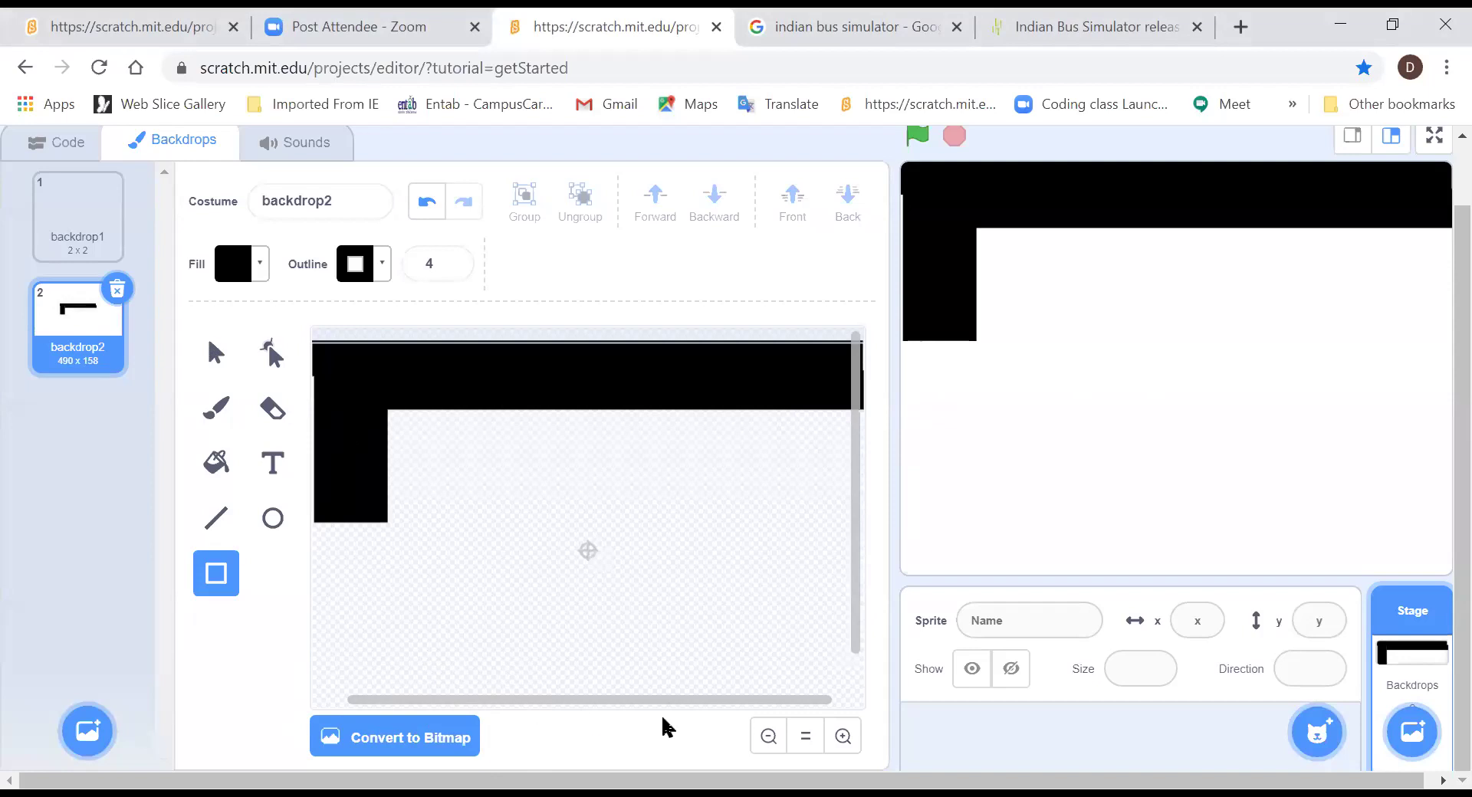
pyautogui.moveTo(860, 690); pyautogui.dragTo(296, 709)
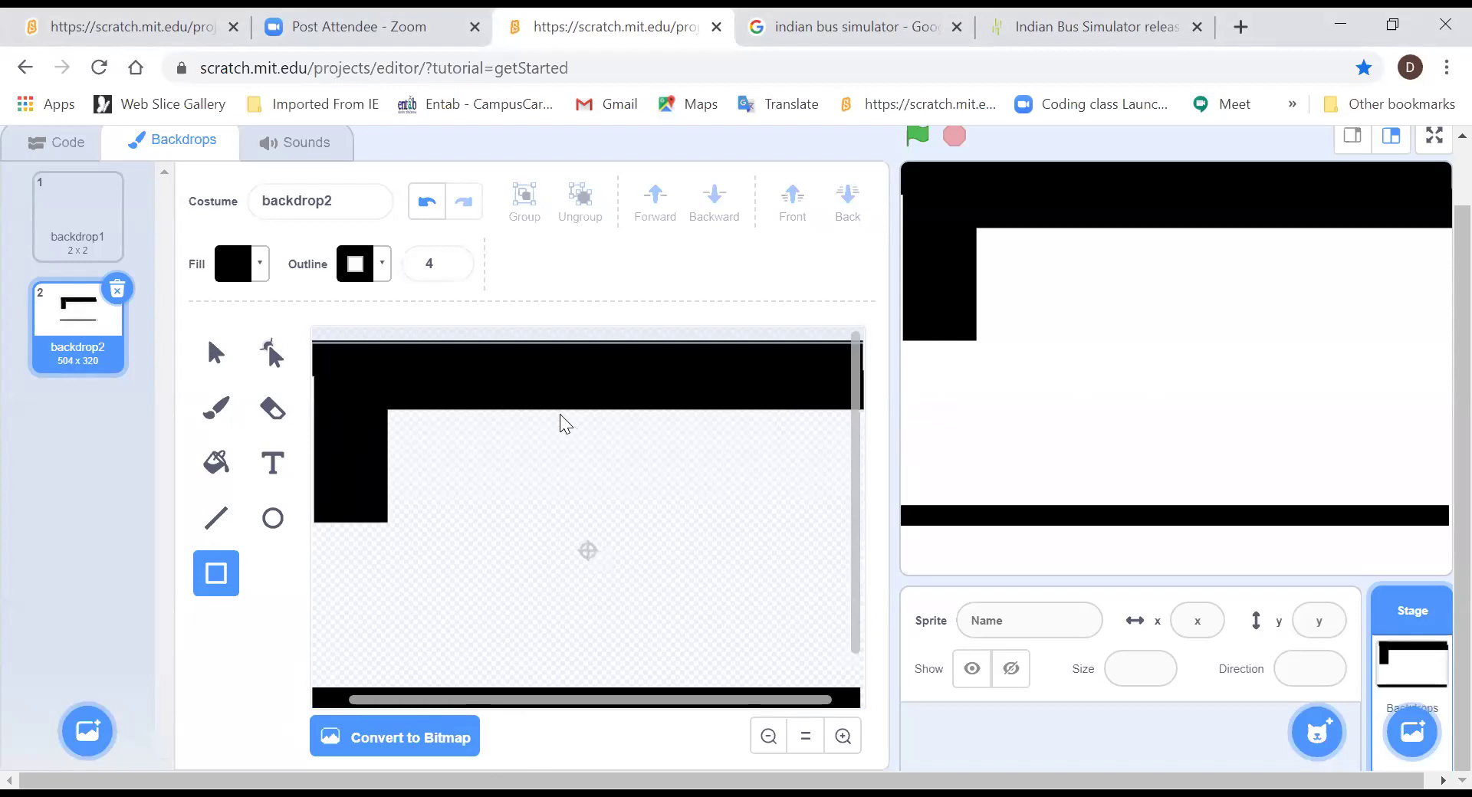
pyautogui.moveTo(388, 488); pyautogui.dragTo(453, 496)
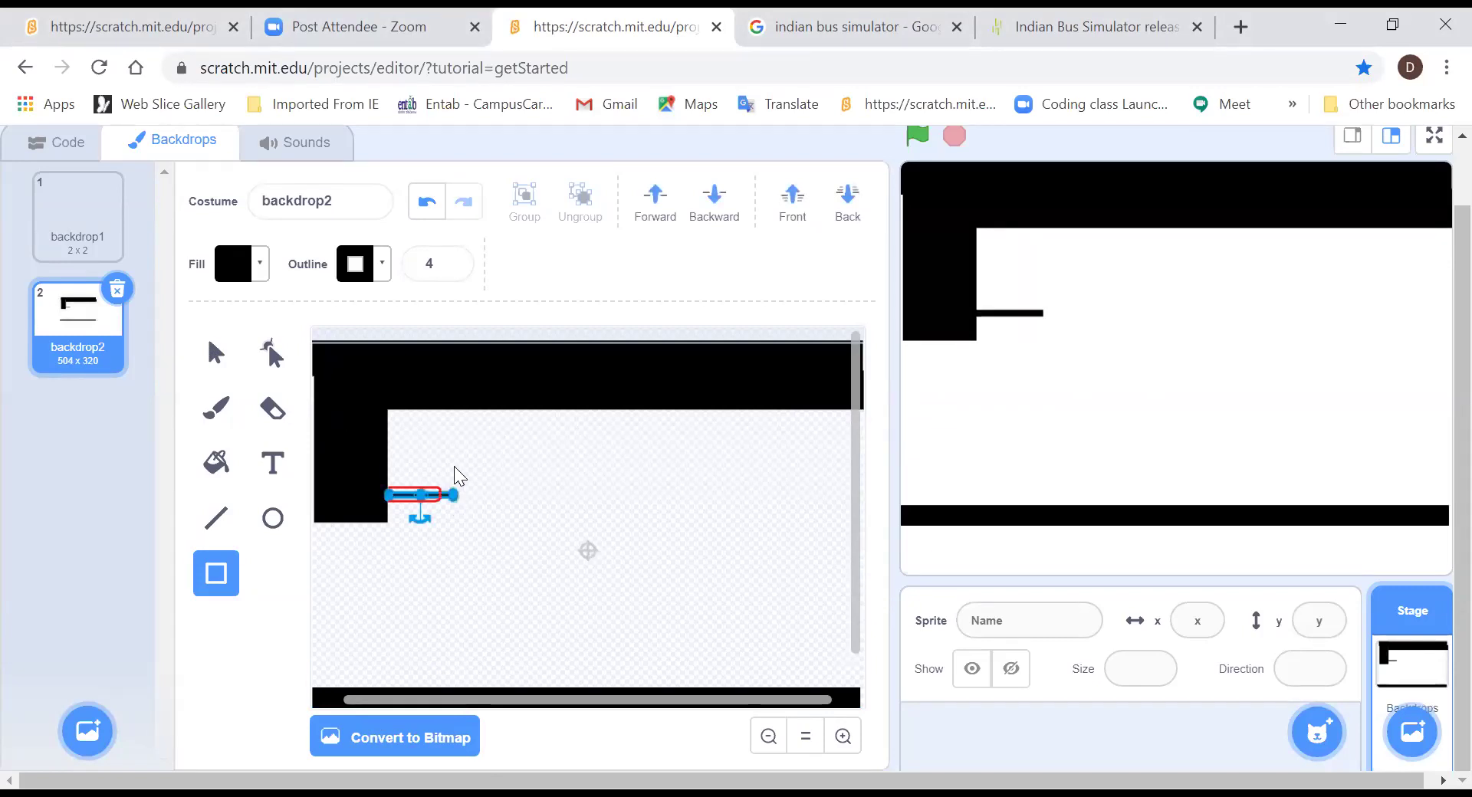
pyautogui.click(459, 476)
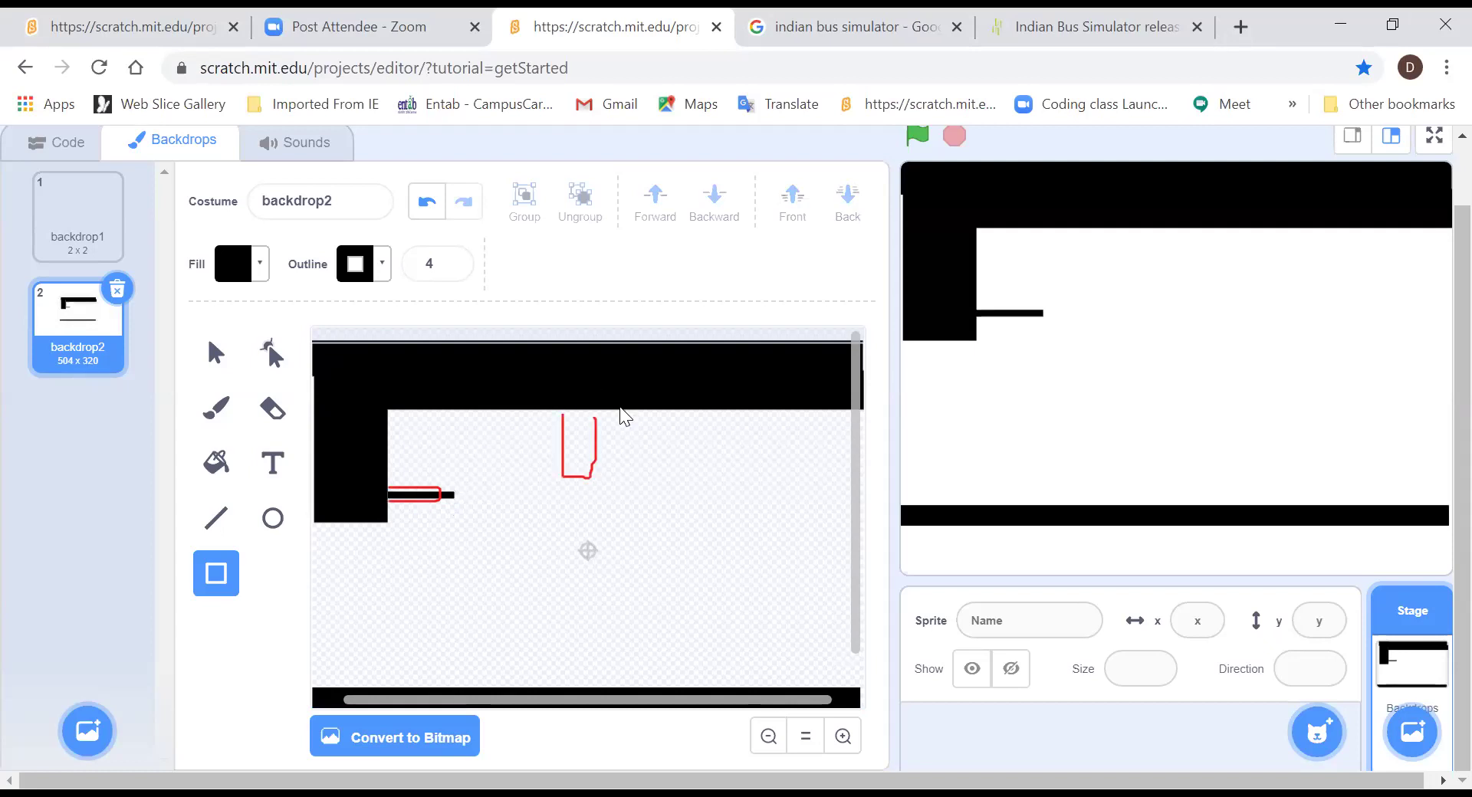
# Draw a narrow vertical black bar hanging from the top bar and a wider one rising from the bottom bar, slightly further right.
pyautogui.moveTo(578, 413); pyautogui.dragTo(589, 483)
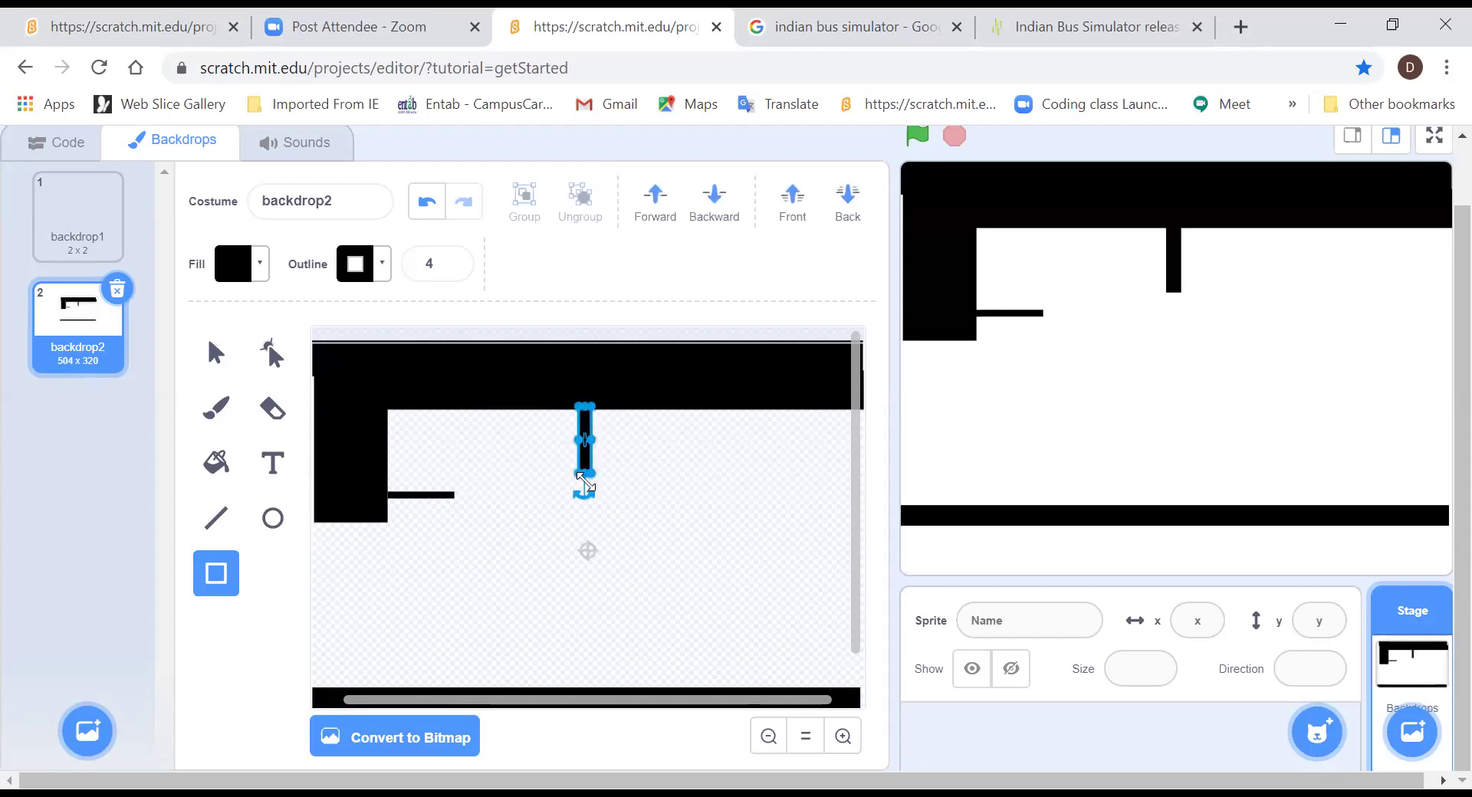
pyautogui.click(585, 534)
pyautogui.moveTo(620, 667)
pyautogui.mouseDown()
pyautogui.moveTo(632, 609)
pyautogui.moveTo(657, 583)
pyautogui.moveTo(625, 625)
pyautogui.moveTo(639, 632)
pyautogui.moveTo(626, 632)
pyautogui.moveTo(636, 693)
pyautogui.mouseUp()
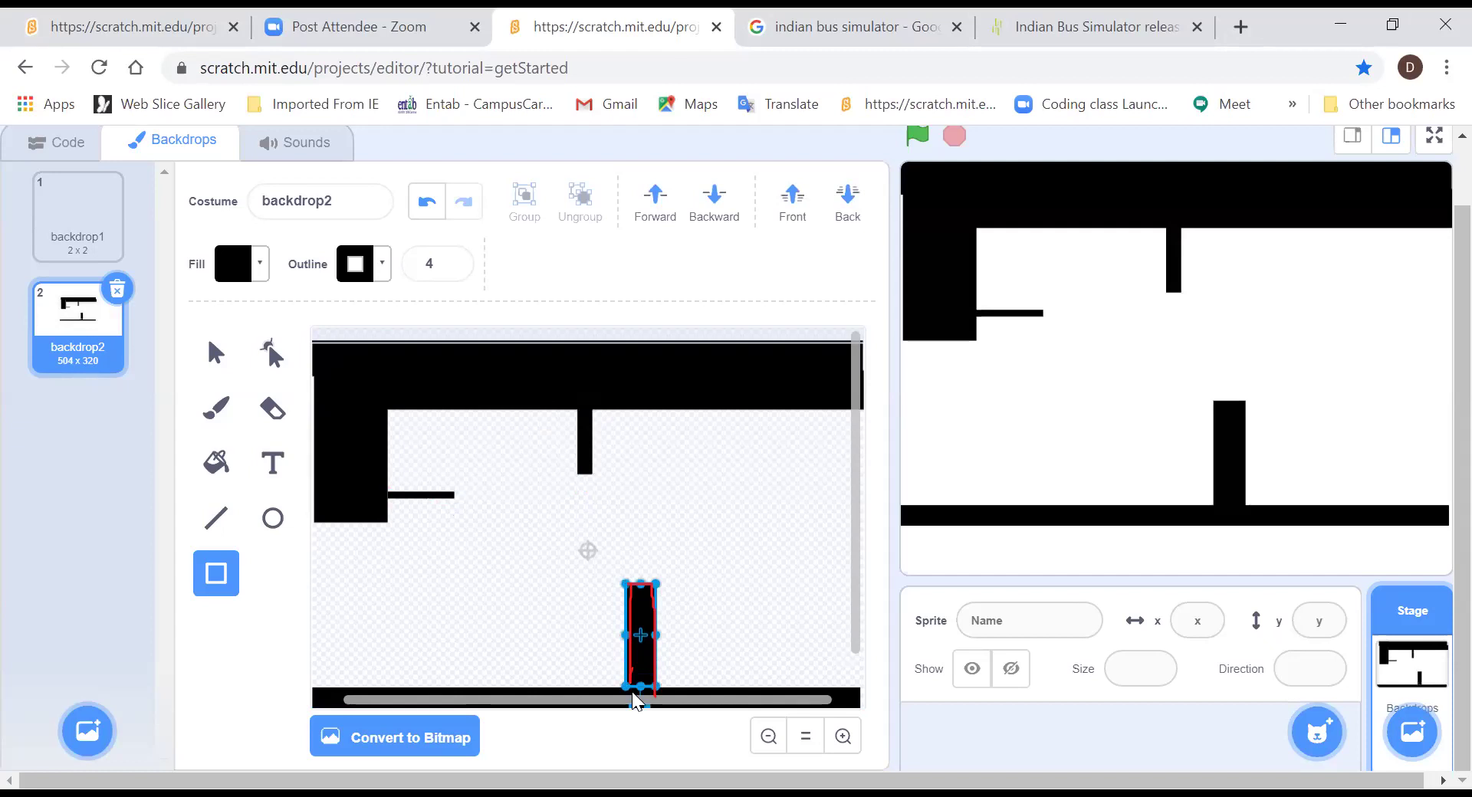
pyautogui.click(731, 504)
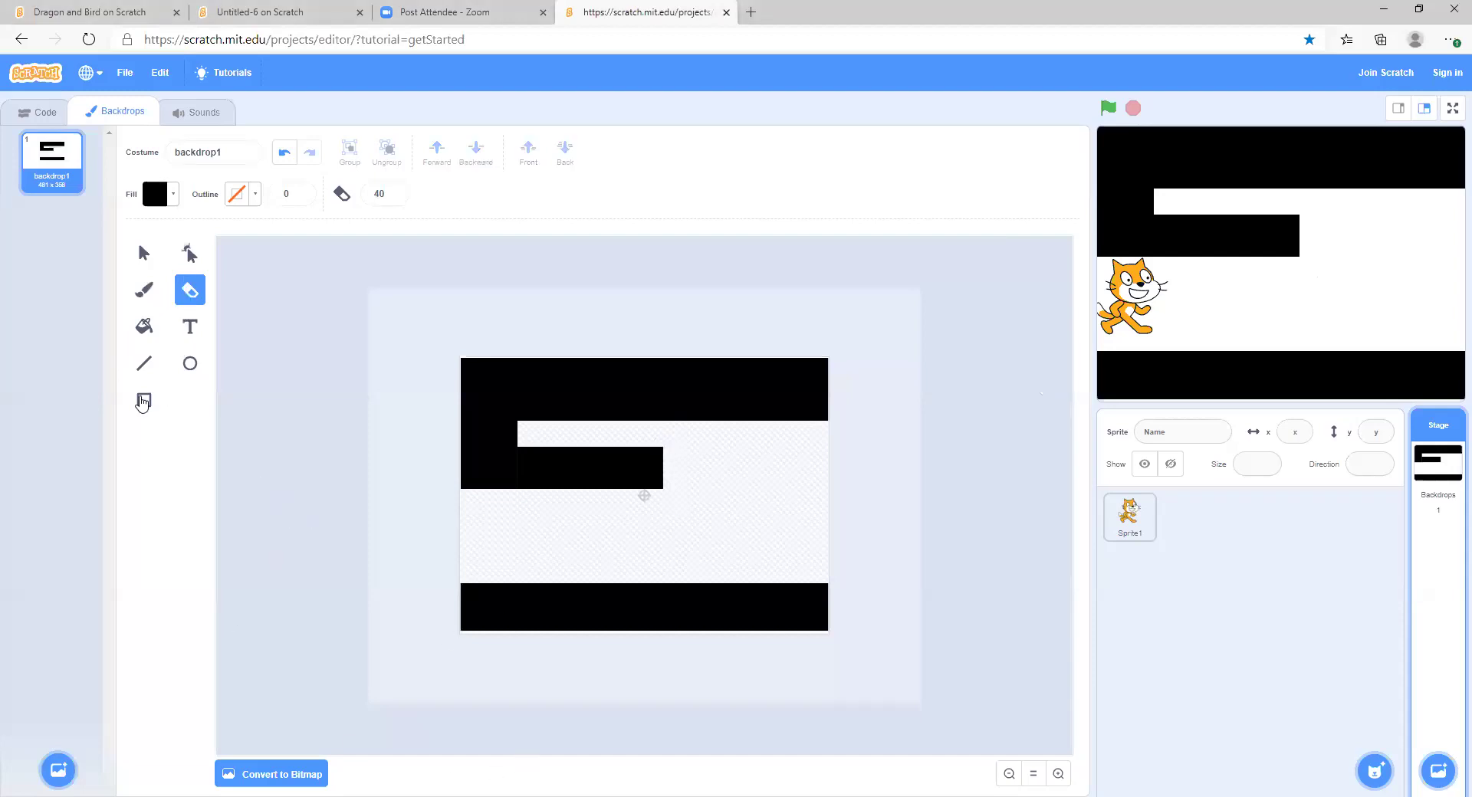
pyautogui.click(144, 400)
pyautogui.moveTo(596, 463)
pyautogui.mouseDown()
pyautogui.moveTo(662, 465)
pyautogui.moveTo(679, 490)
pyautogui.moveTo(724, 458)
pyautogui.moveTo(785, 505)
pyautogui.moveTo(724, 502)
pyautogui.moveTo(741, 504)
pyautogui.moveTo(752, 474)
pyautogui.moveTo(732, 494)
pyautogui.moveTo(755, 519)
pyautogui.moveTo(699, 529)
pyautogui.moveTo(711, 512)
pyautogui.mouseUp()
pyautogui.click(189, 290)
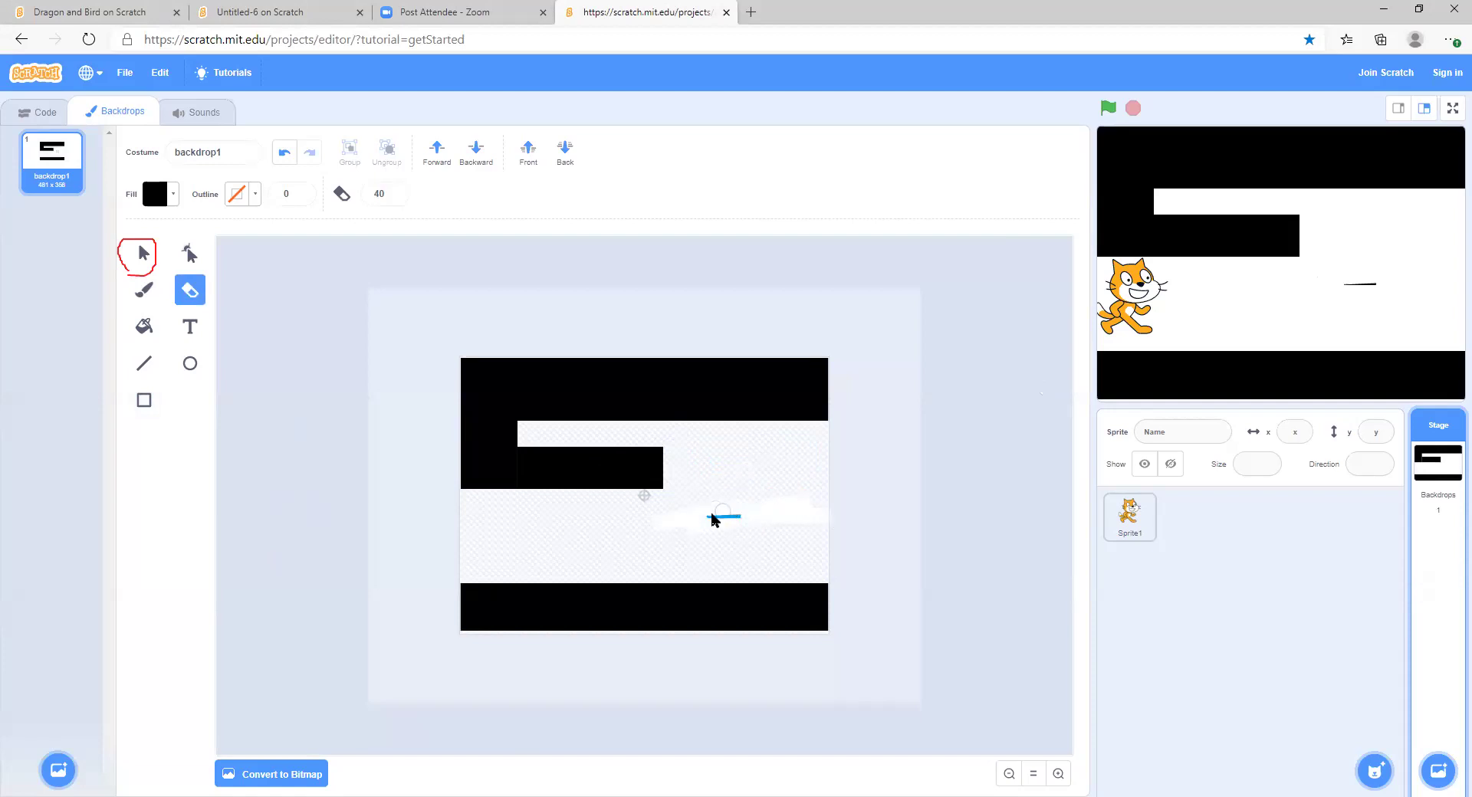
pyautogui.moveTo(629, 536)
pyautogui.mouseDown()
pyautogui.moveTo(657, 516)
pyautogui.moveTo(742, 524)
pyautogui.moveTo(707, 532)
pyautogui.moveTo(775, 505)
pyautogui.mouseUp()
# On backdrop1, make the middle horizontal bar thinner and shorter, and move it left against the left block.
pyautogui.click(143, 257)
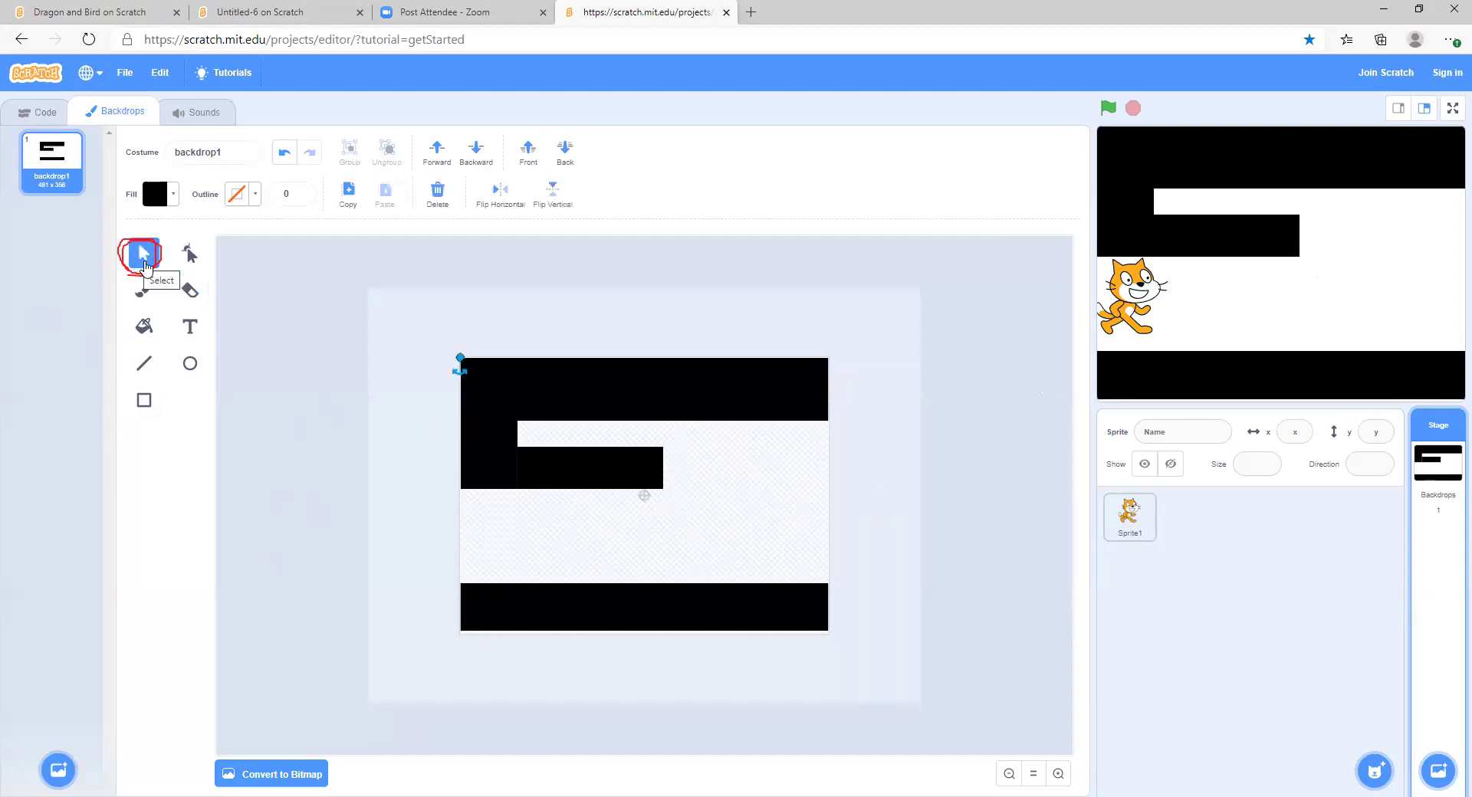
pyautogui.click(662, 454)
pyautogui.moveTo(656, 451)
pyautogui.mouseDown()
pyautogui.moveTo(667, 463)
pyautogui.moveTo(581, 447)
pyautogui.moveTo(543, 471)
pyautogui.mouseUp()
pyautogui.click(640, 509)
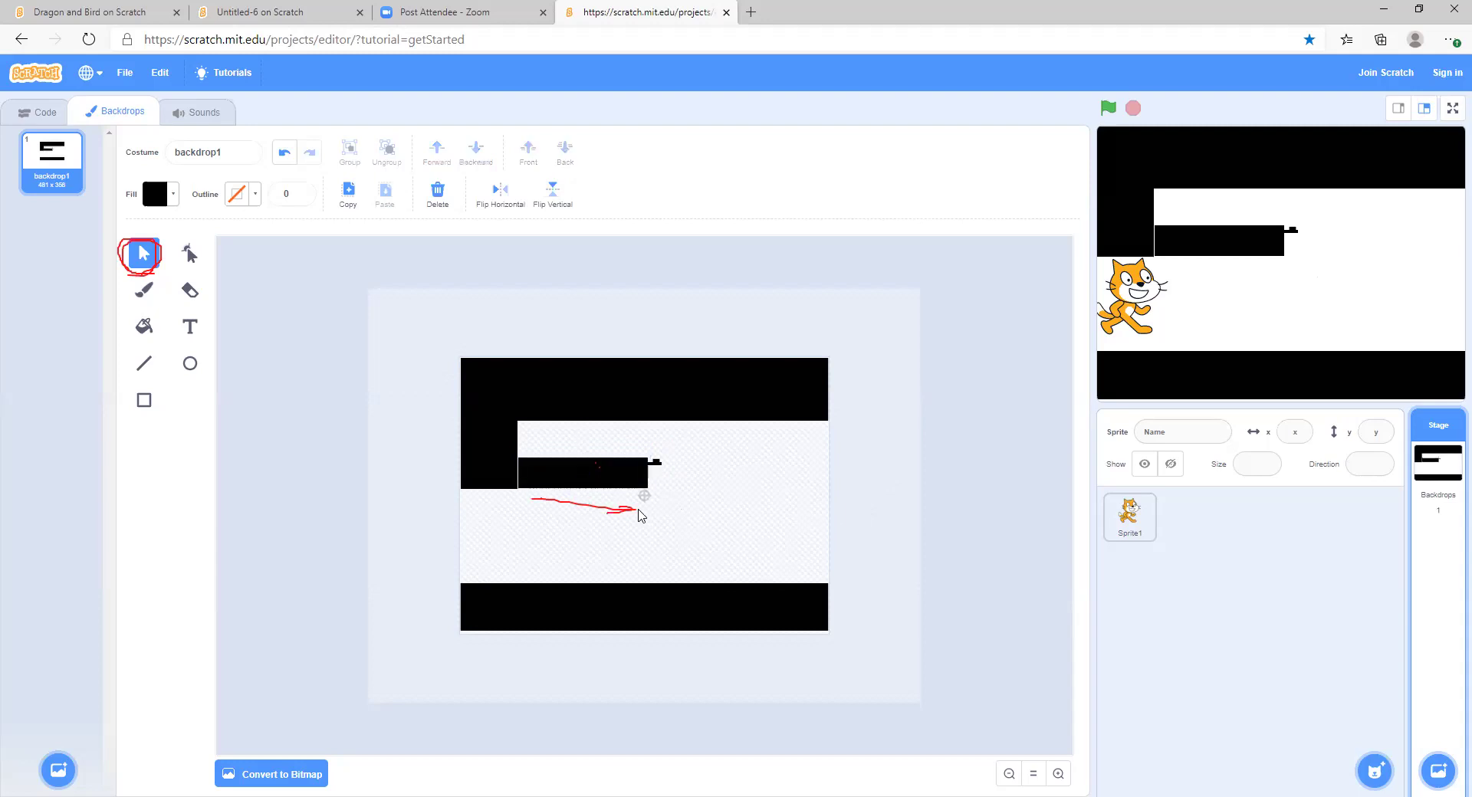
pyautogui.click(564, 473)
pyautogui.moveTo(556, 469); pyautogui.dragTo(555, 470)
pyautogui.click(623, 514)
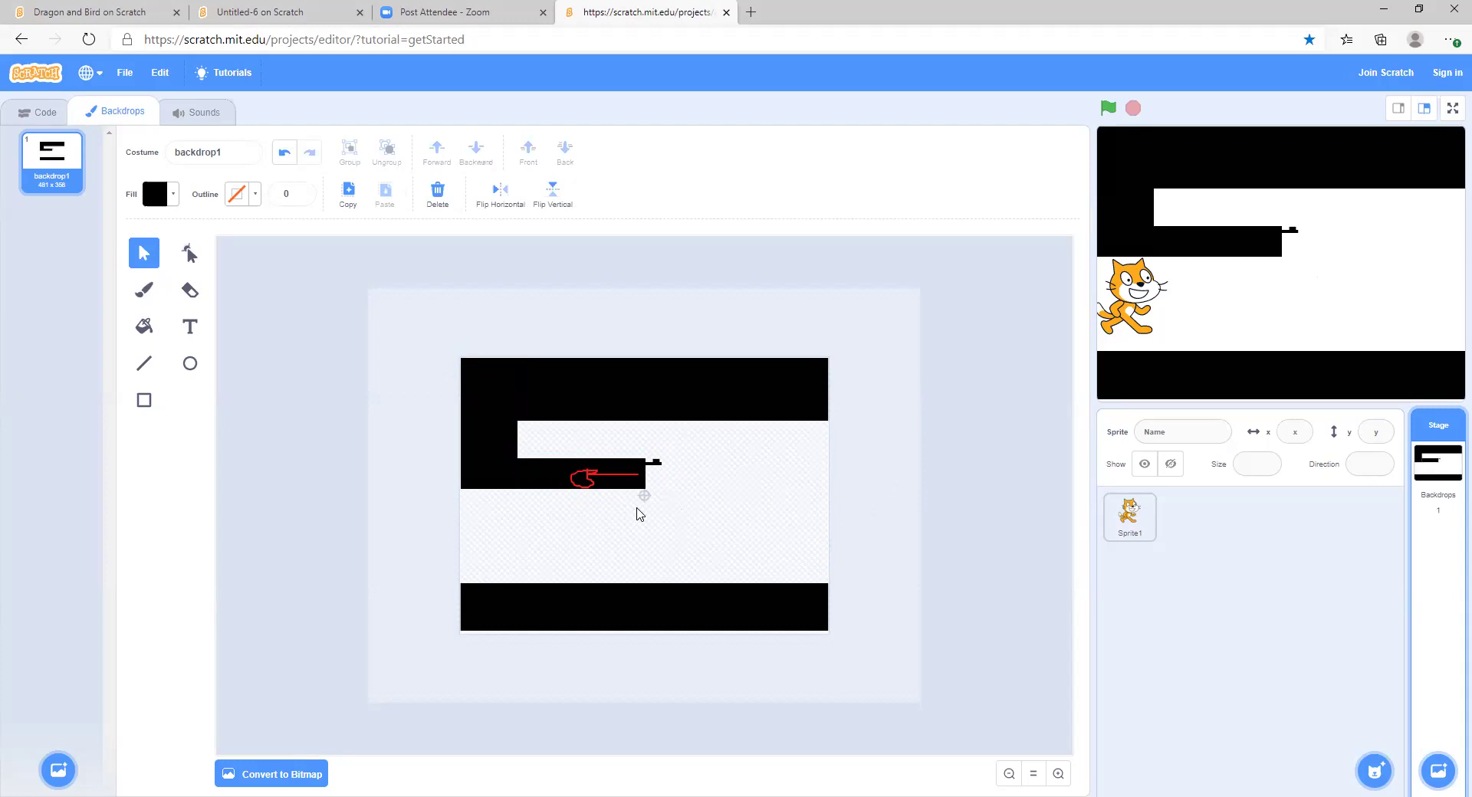
pyautogui.click(560, 470)
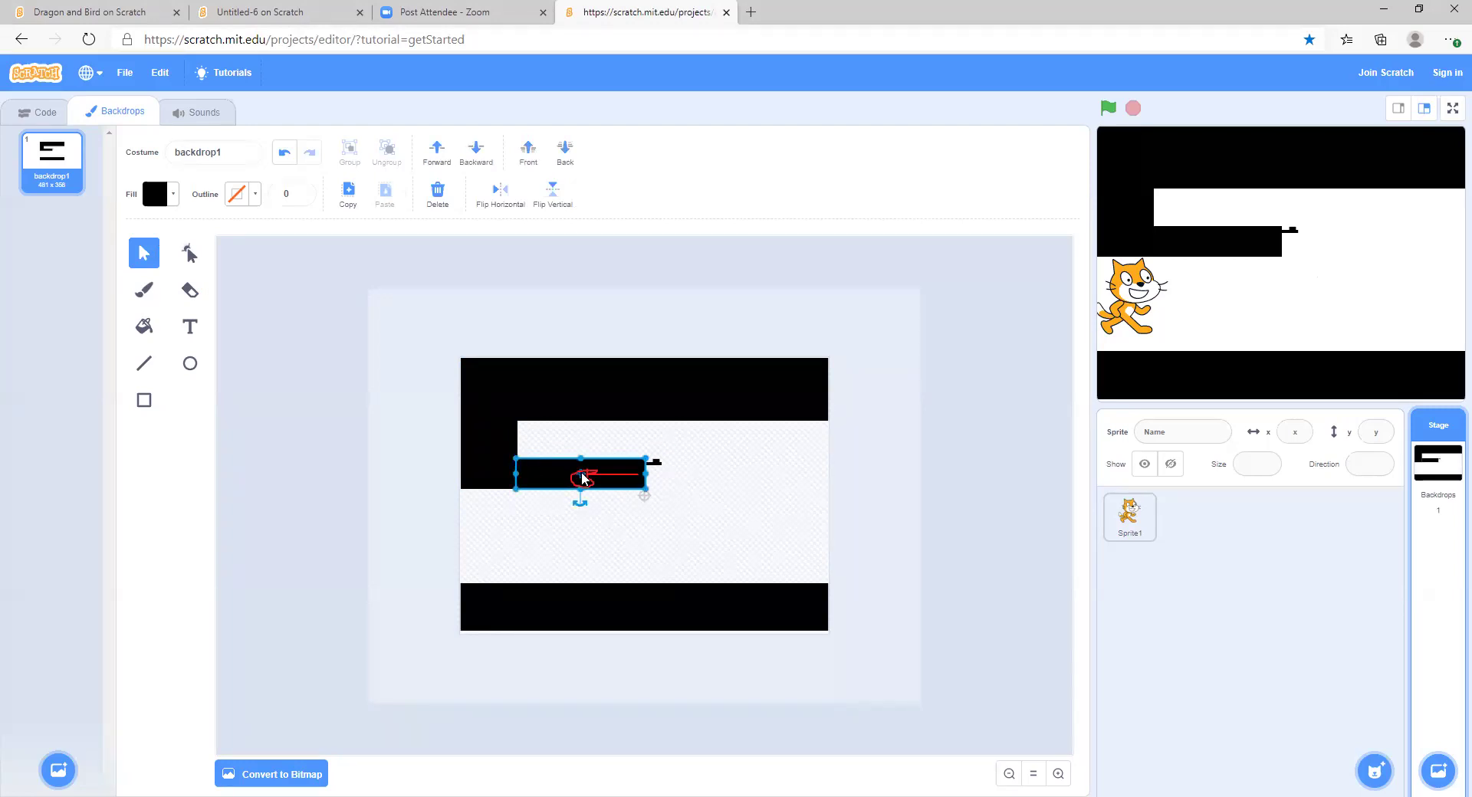
pyautogui.moveTo(584, 473)
pyautogui.mouseDown()
pyautogui.moveTo(686, 486)
pyautogui.moveTo(583, 476)
pyautogui.mouseUp()
pyautogui.click(734, 504)
# Move the small leftover fragment away from the horizontal bar's end and erase the leftover pieces in the open area.
pyautogui.click(655, 464)
pyautogui.click(677, 500)
pyautogui.moveTo(655, 465); pyautogui.dragTo(722, 500)
pyautogui.click(715, 485)
pyautogui.click(713, 489)
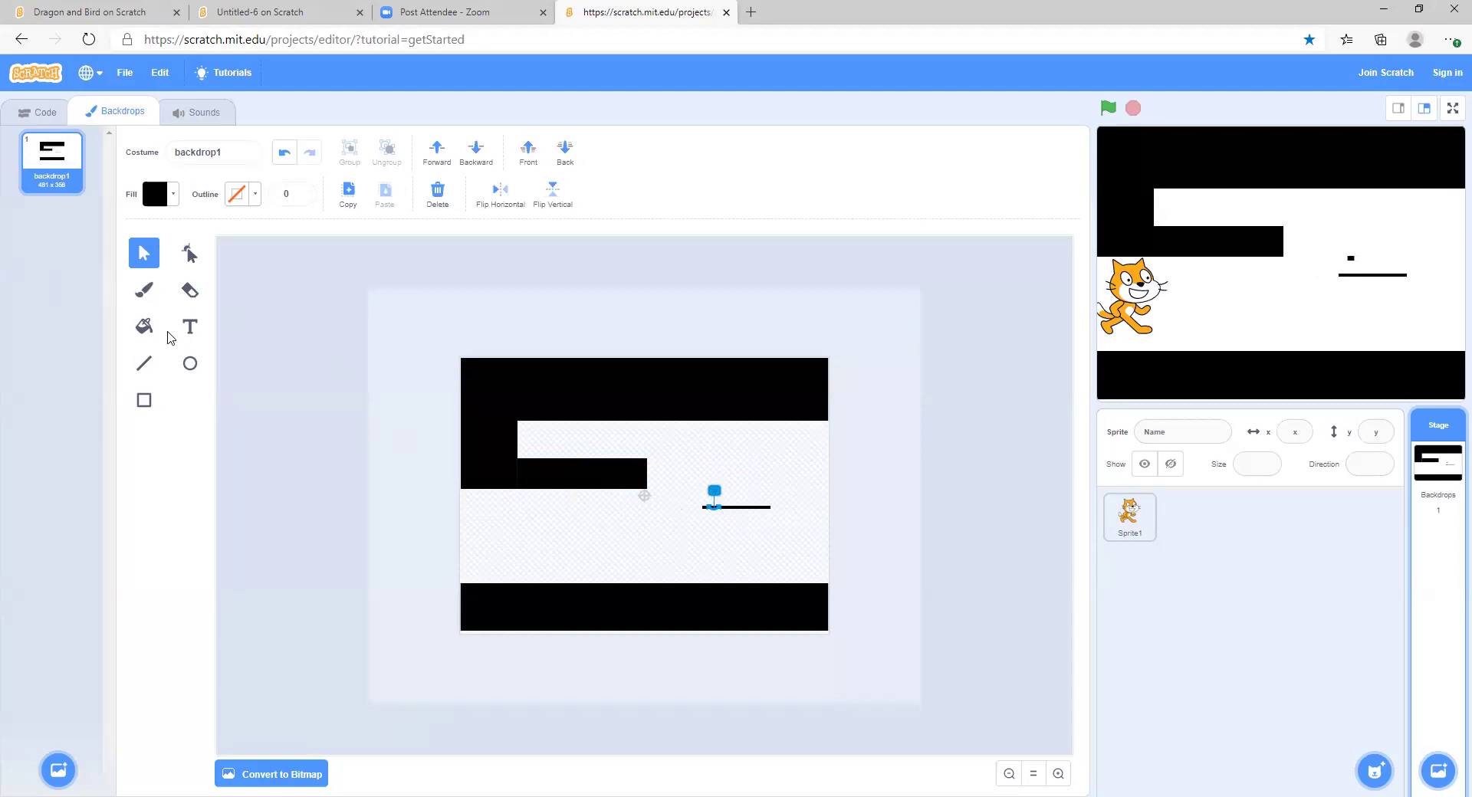
pyautogui.click(183, 294)
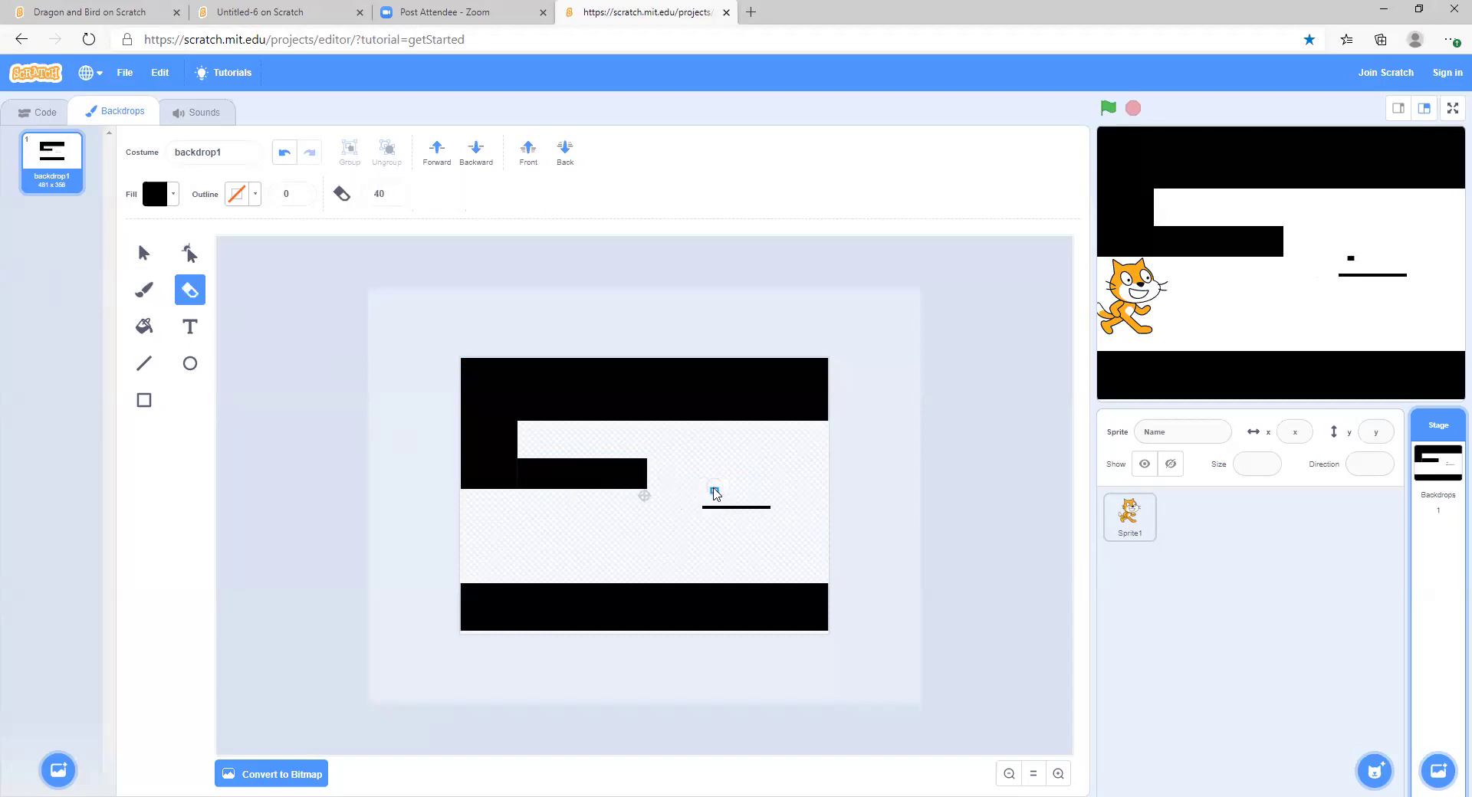
pyautogui.moveTo(693, 505)
pyautogui.mouseDown()
pyautogui.moveTo(743, 502)
pyautogui.moveTo(724, 493)
pyautogui.moveTo(723, 540)
pyautogui.moveTo(743, 512)
pyautogui.moveTo(789, 516)
pyautogui.mouseUp()
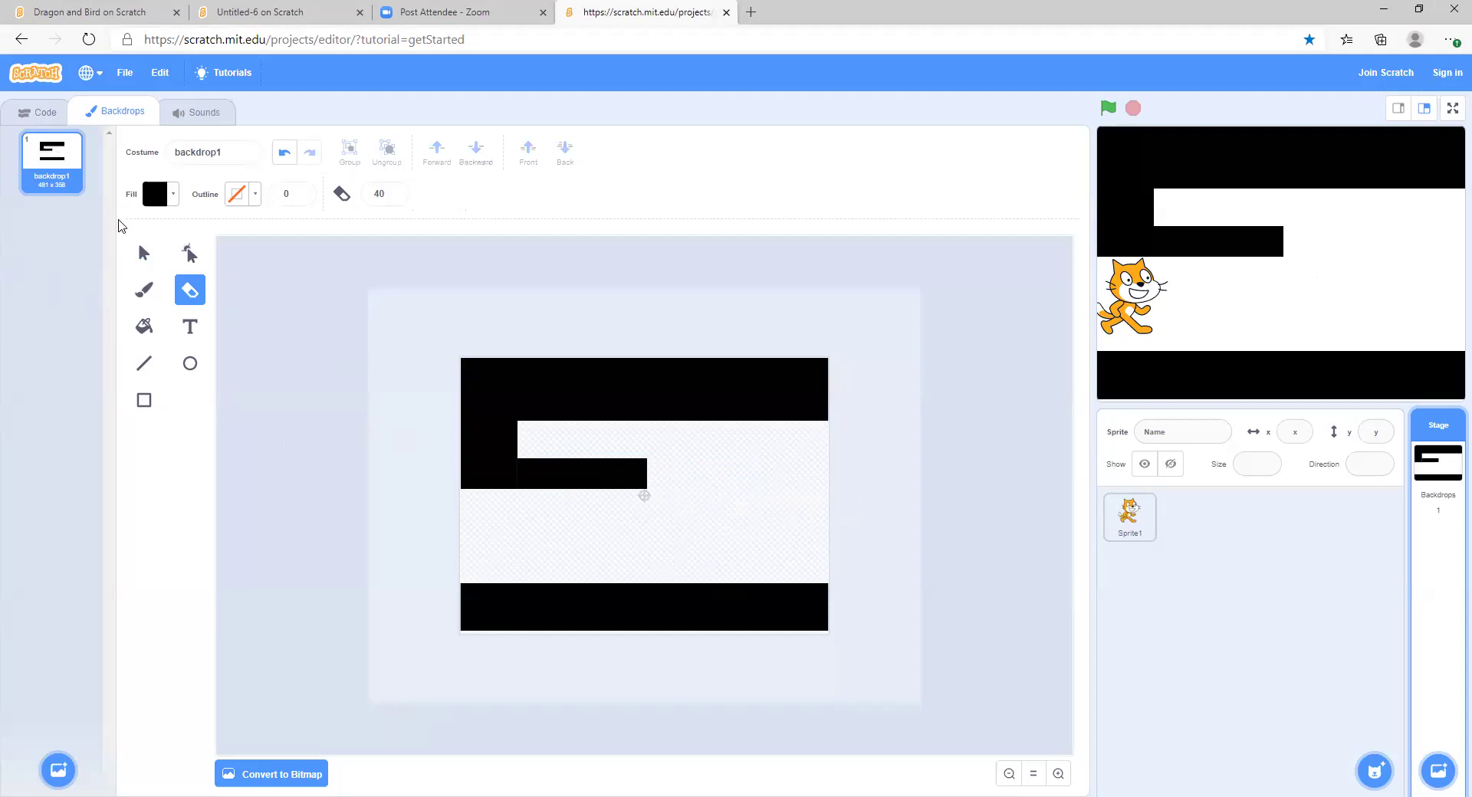
# Move the middle horizontal bar left so it overlaps the left block and projects less into the open area.
pyautogui.click(144, 399)
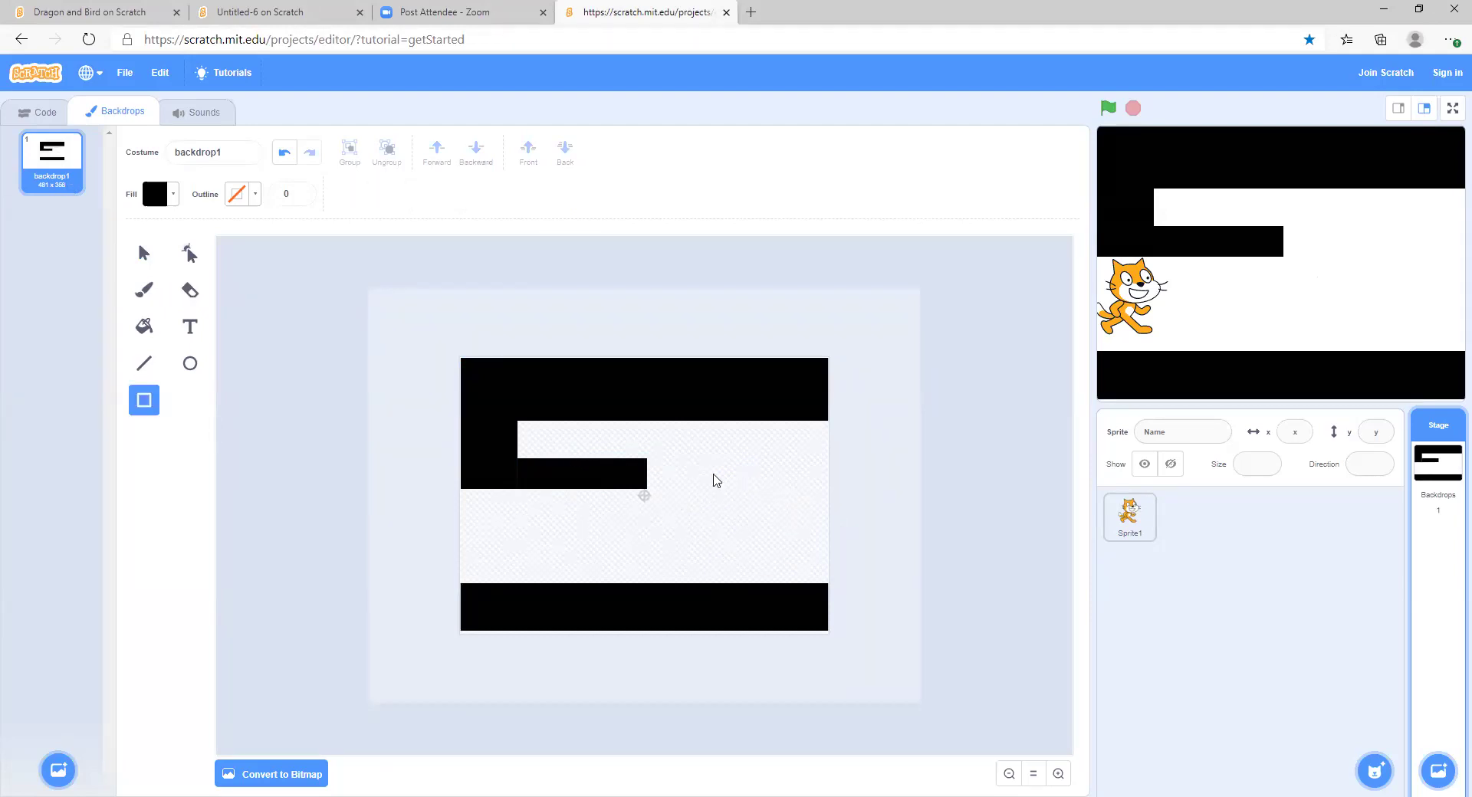
pyautogui.click(142, 253)
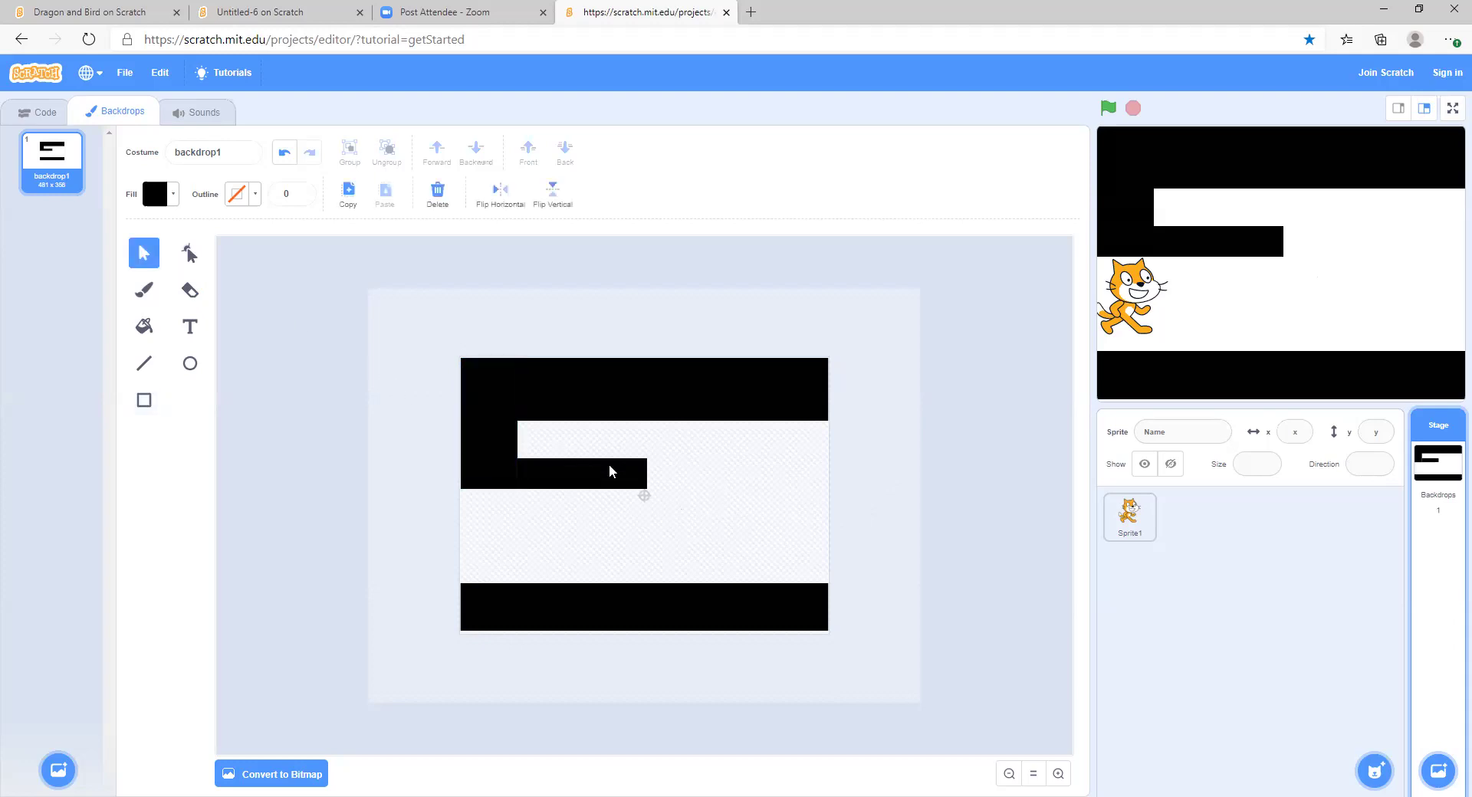
pyautogui.click(640, 470)
pyautogui.moveTo(639, 469); pyautogui.dragTo(641, 469)
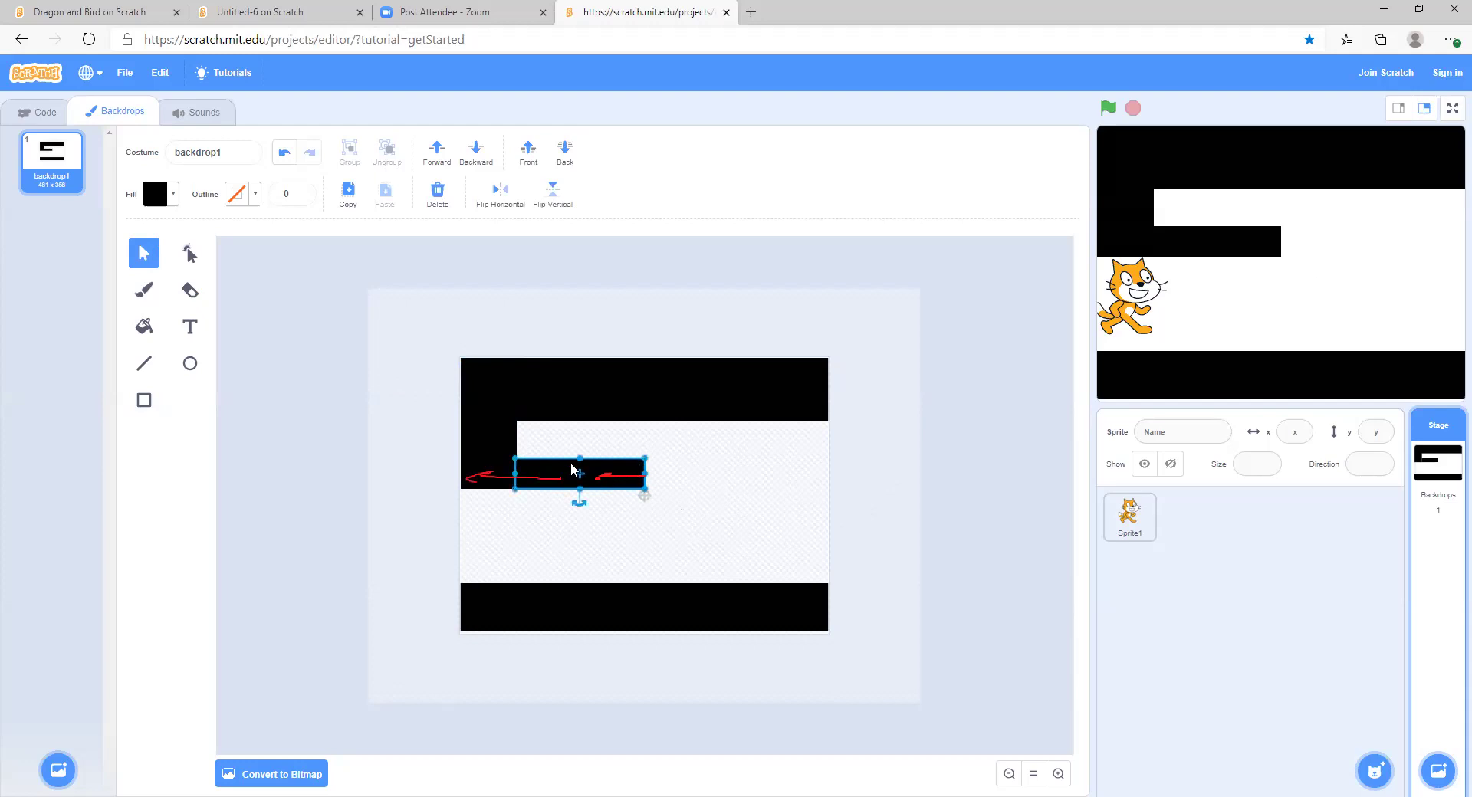
pyautogui.moveTo(542, 475); pyautogui.dragTo(486, 470)
pyautogui.click(723, 680)
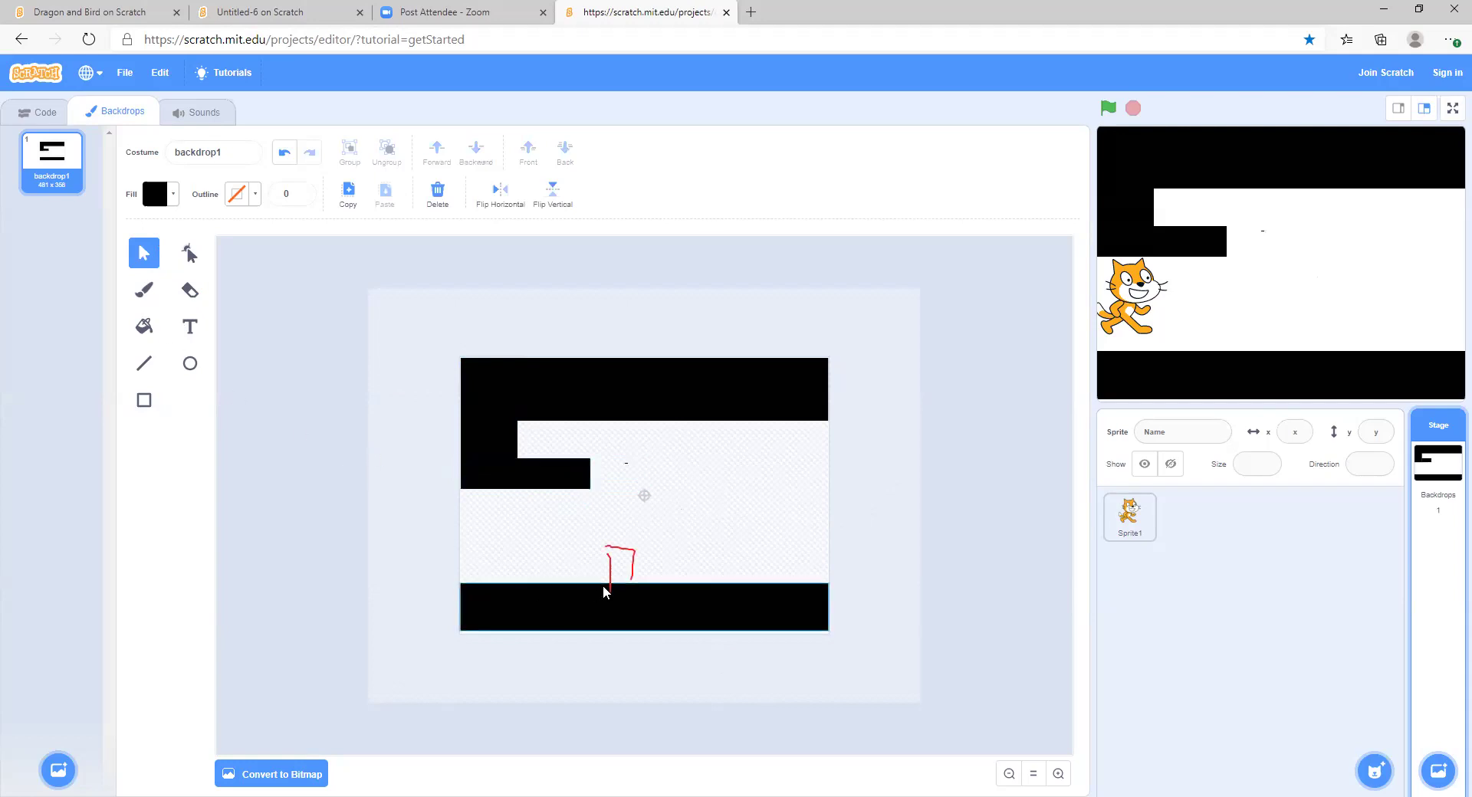
# Draw a short vertical black bar rising from the bottom bar and a longer one hanging from the top bar, further right.
pyautogui.moveTo(612, 583); pyautogui.dragTo(608, 555)
pyautogui.click(606, 549)
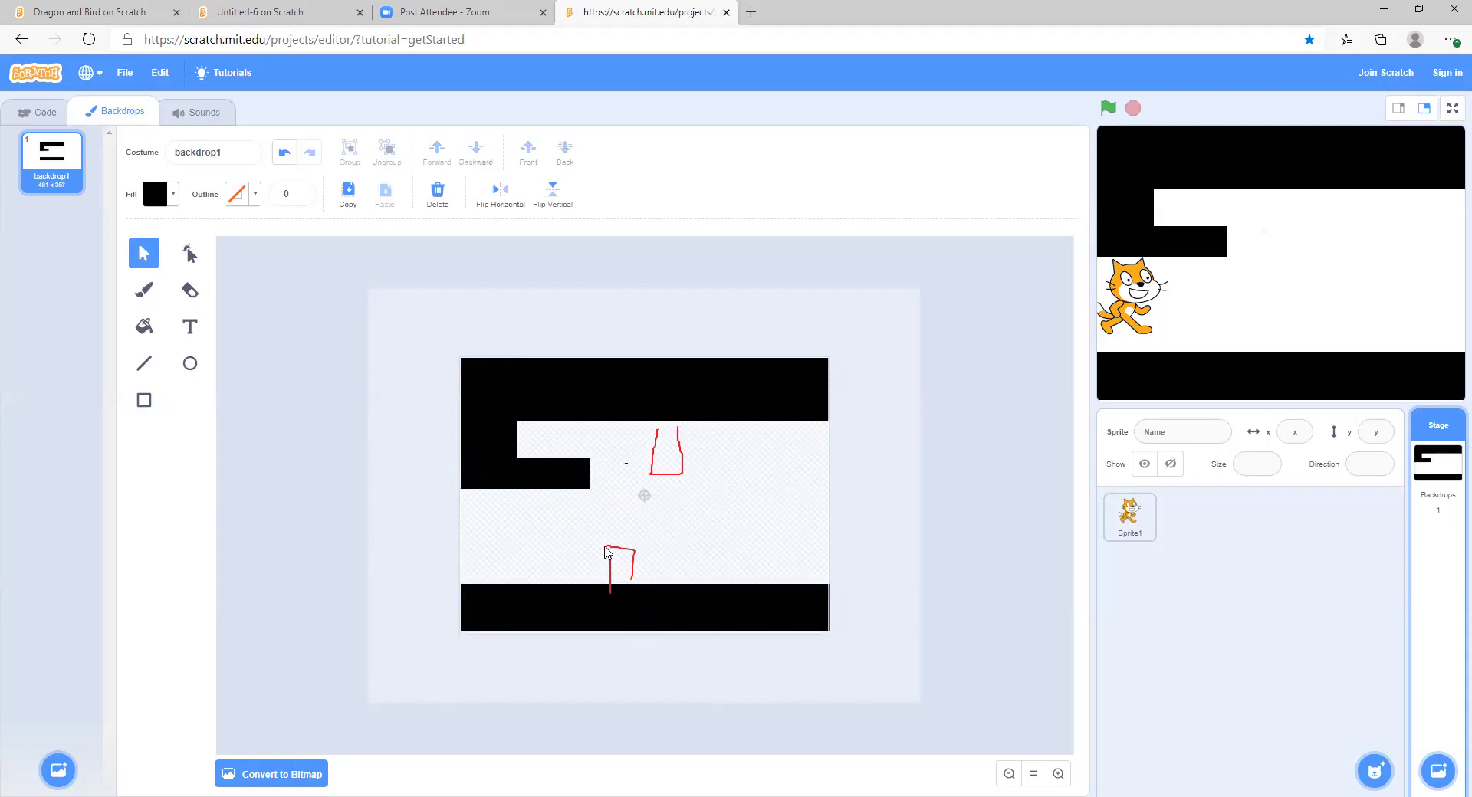
pyautogui.click(150, 397)
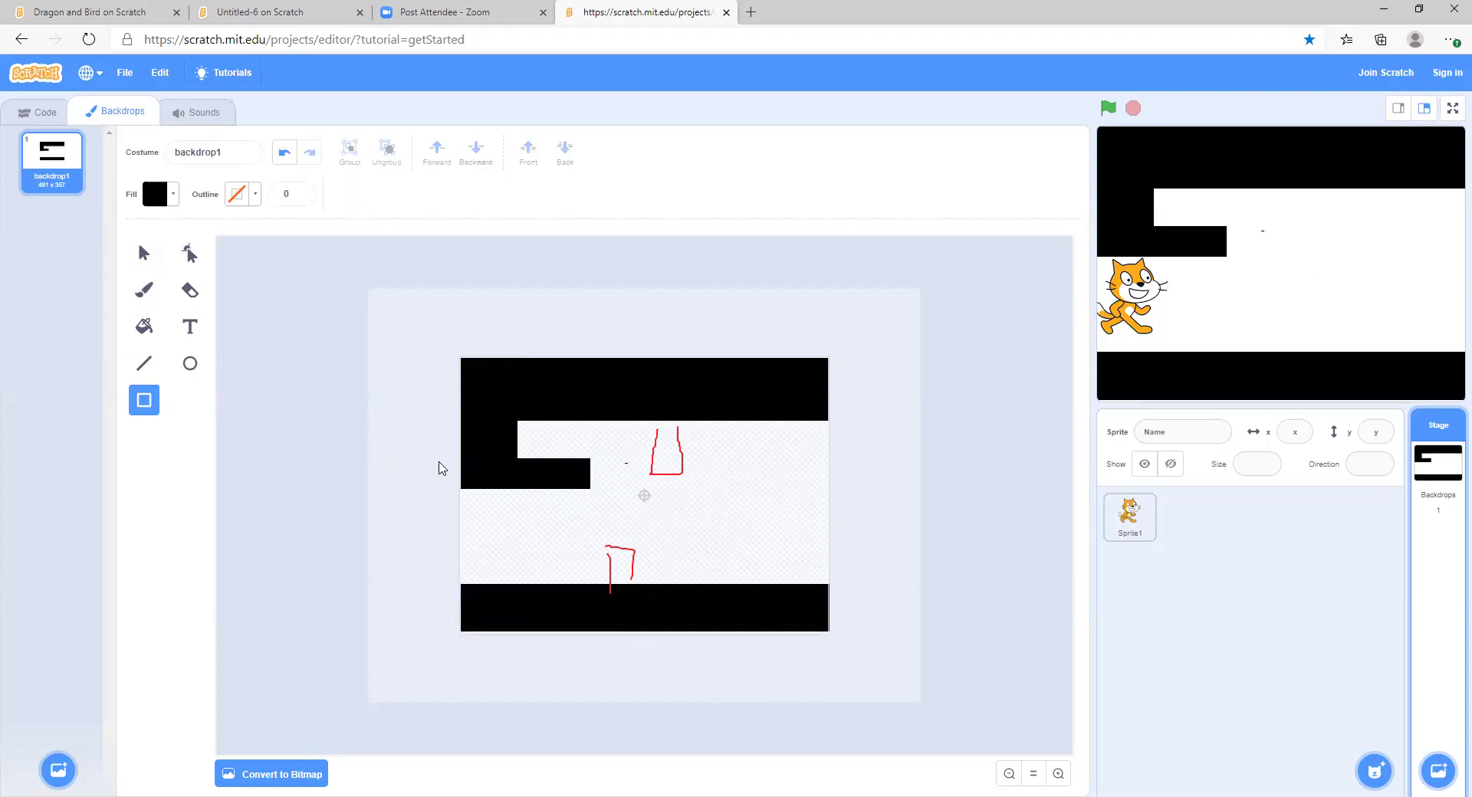
pyautogui.moveTo(597, 572)
pyautogui.mouseDown()
pyautogui.moveTo(614, 529)
pyautogui.moveTo(634, 542)
pyautogui.moveTo(636, 592)
pyautogui.moveTo(624, 508)
pyautogui.moveTo(622, 563)
pyautogui.mouseUp()
pyautogui.click(666, 534)
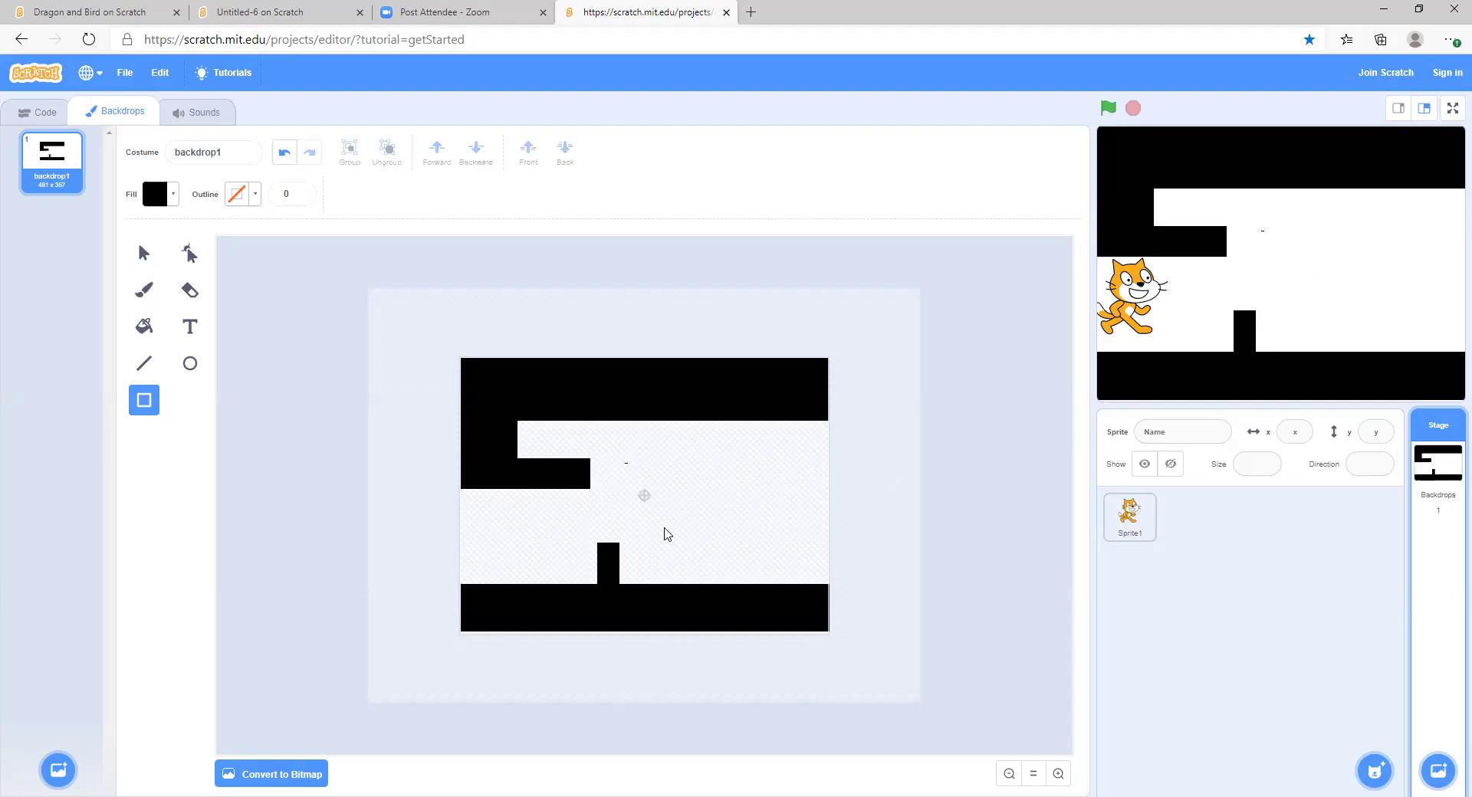
pyautogui.moveTo(697, 460)
pyautogui.mouseDown()
pyautogui.moveTo(677, 427)
pyautogui.moveTo(668, 454)
pyautogui.moveTo(691, 465)
pyautogui.moveTo(699, 522)
pyautogui.mouseUp()
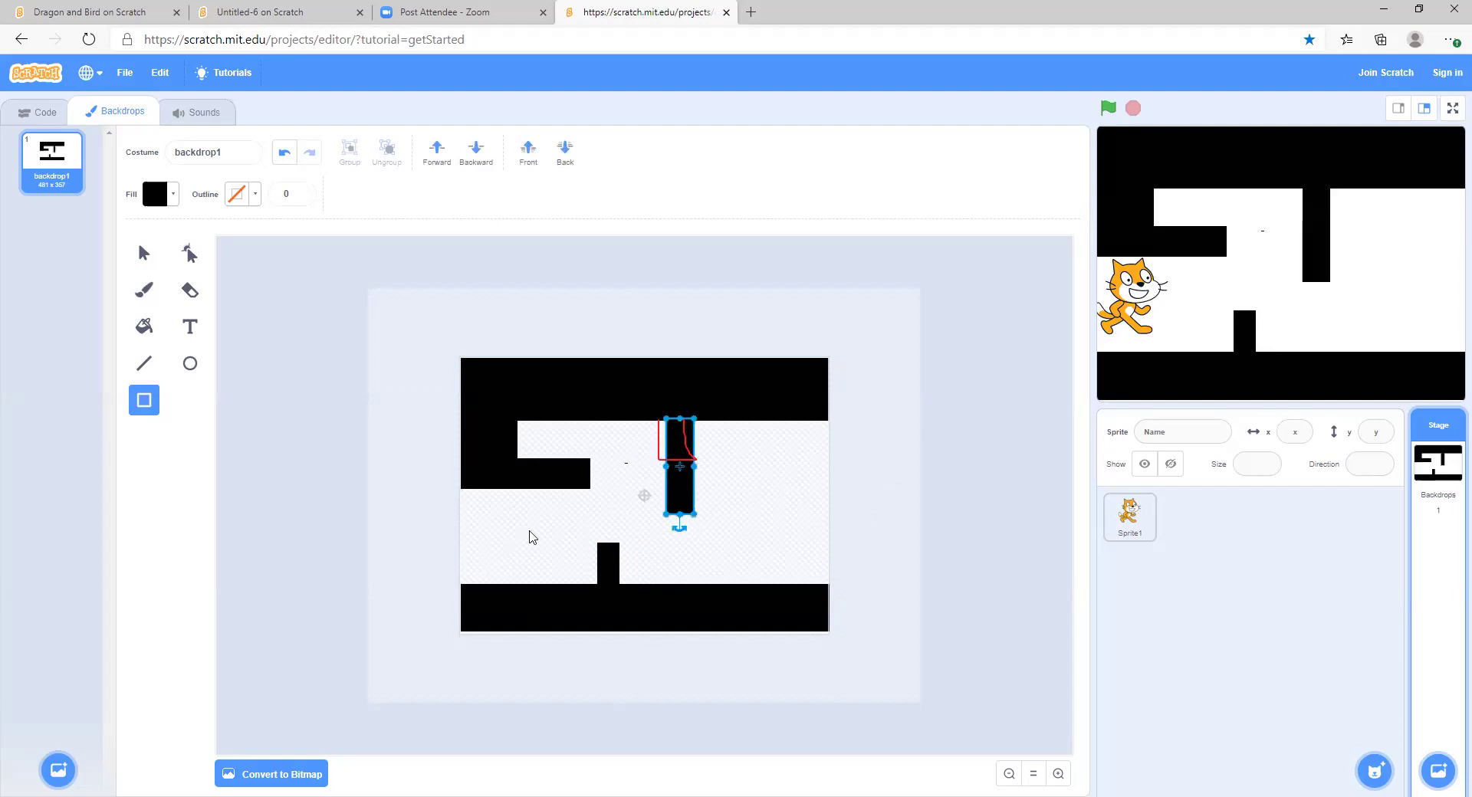
pyautogui.click(719, 536)
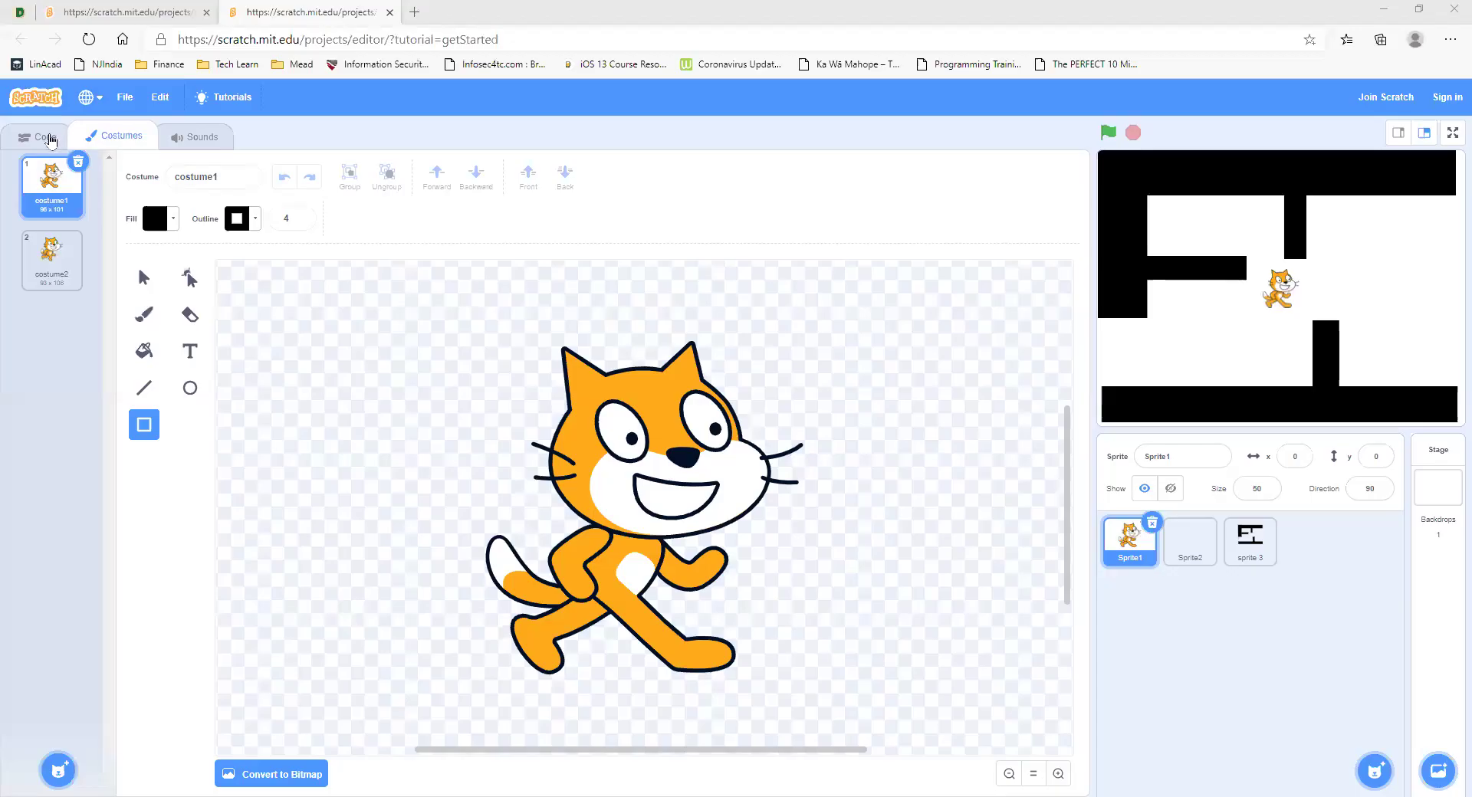
# In the project with the cat and maze sprites, add a new blank painted sprite.
pyautogui.click(51, 141)
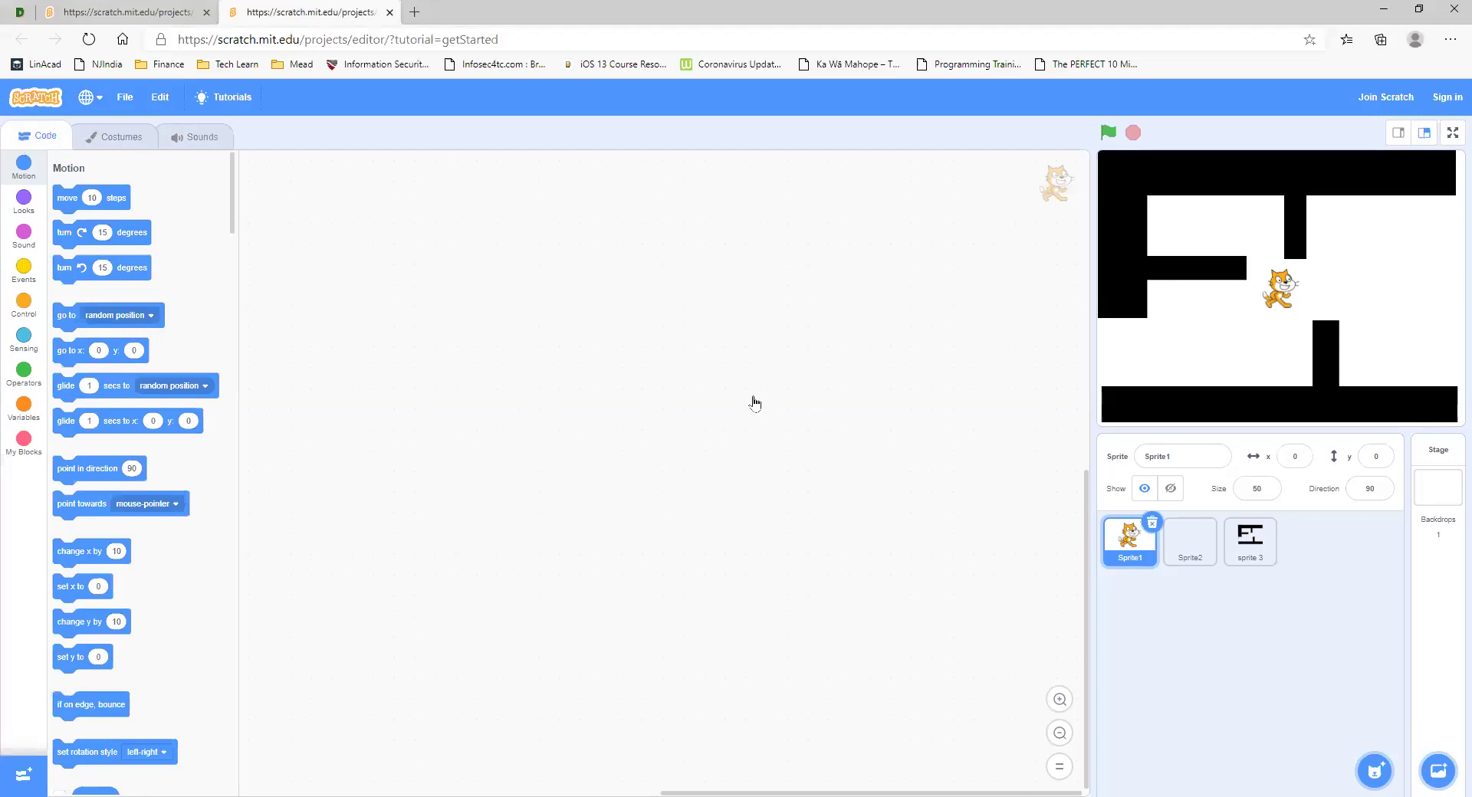
pyautogui.moveTo(1375, 771)
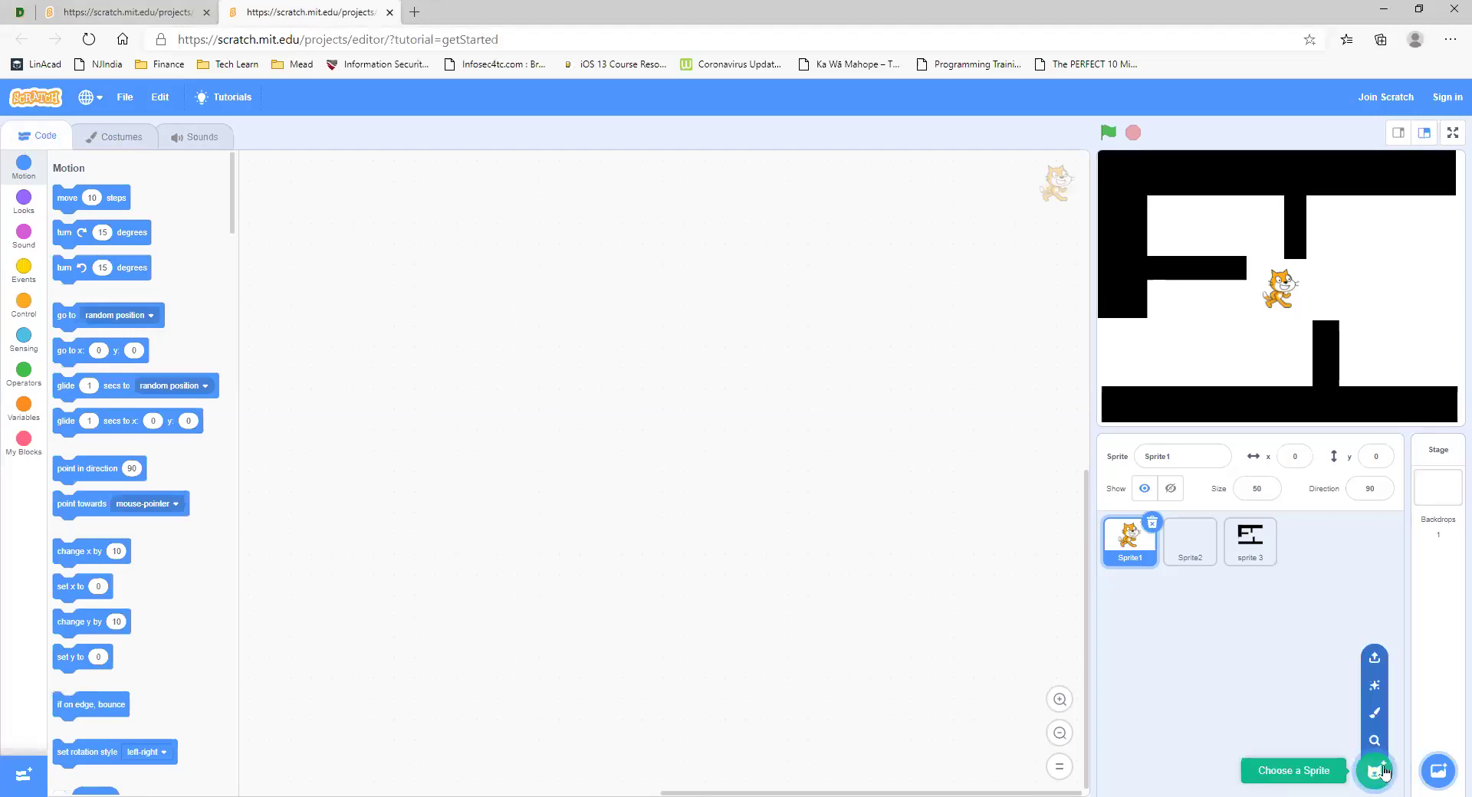
pyautogui.click(1375, 712)
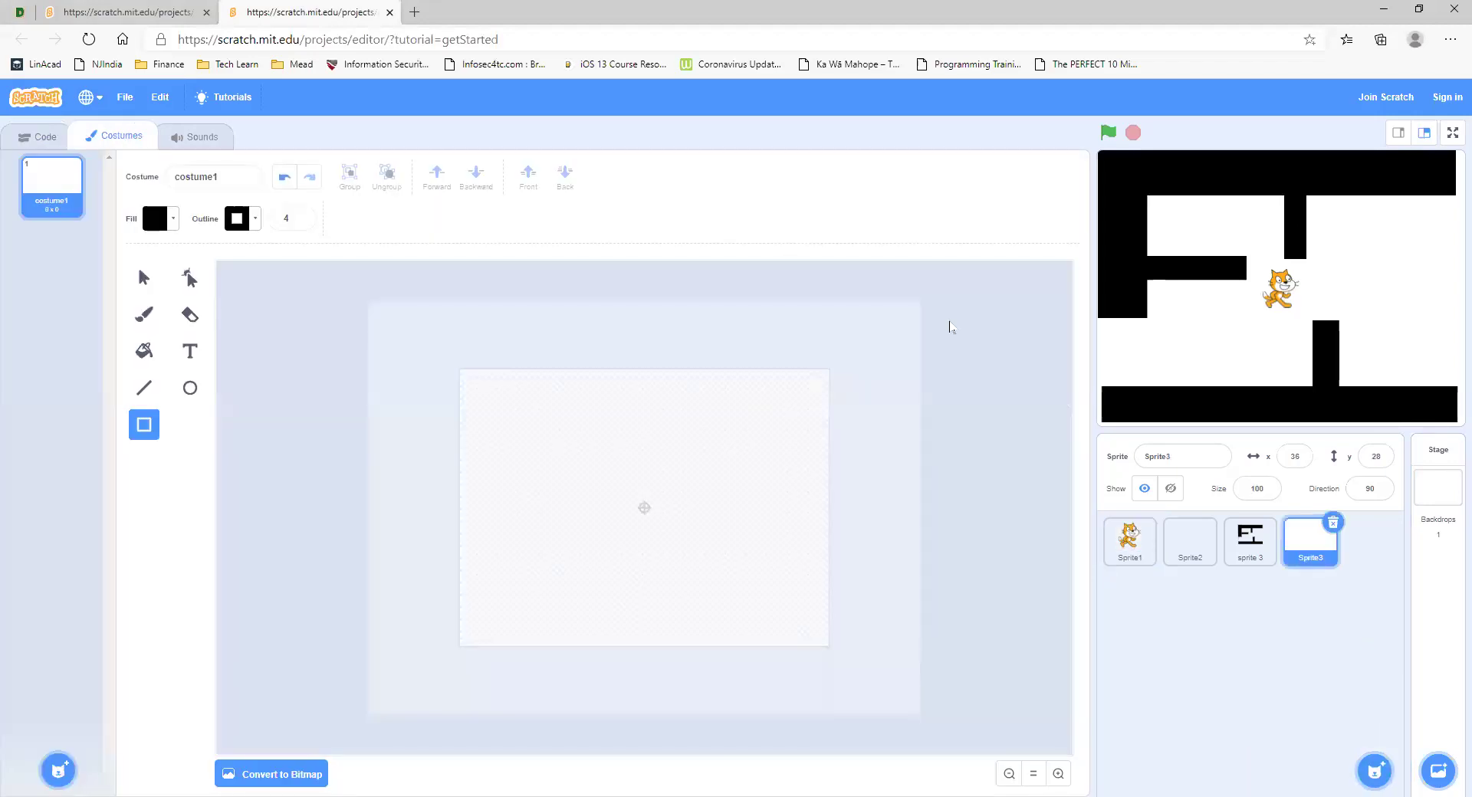
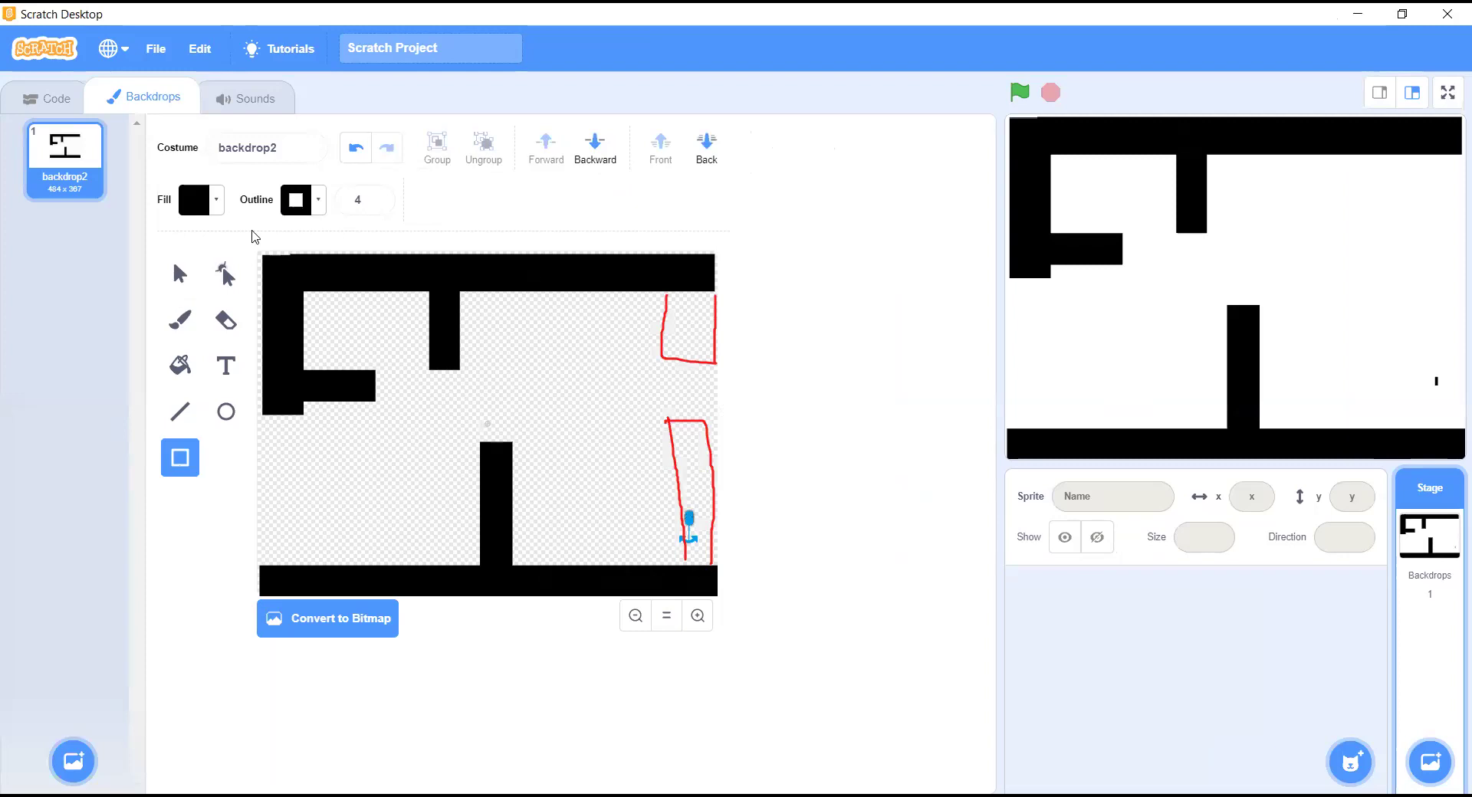
# In Scratch Desktop's backdrop2, delete the small stray shape near the right edge and draw a tall vertical bar rising there from the bottom bar.
pyautogui.click(178, 276)
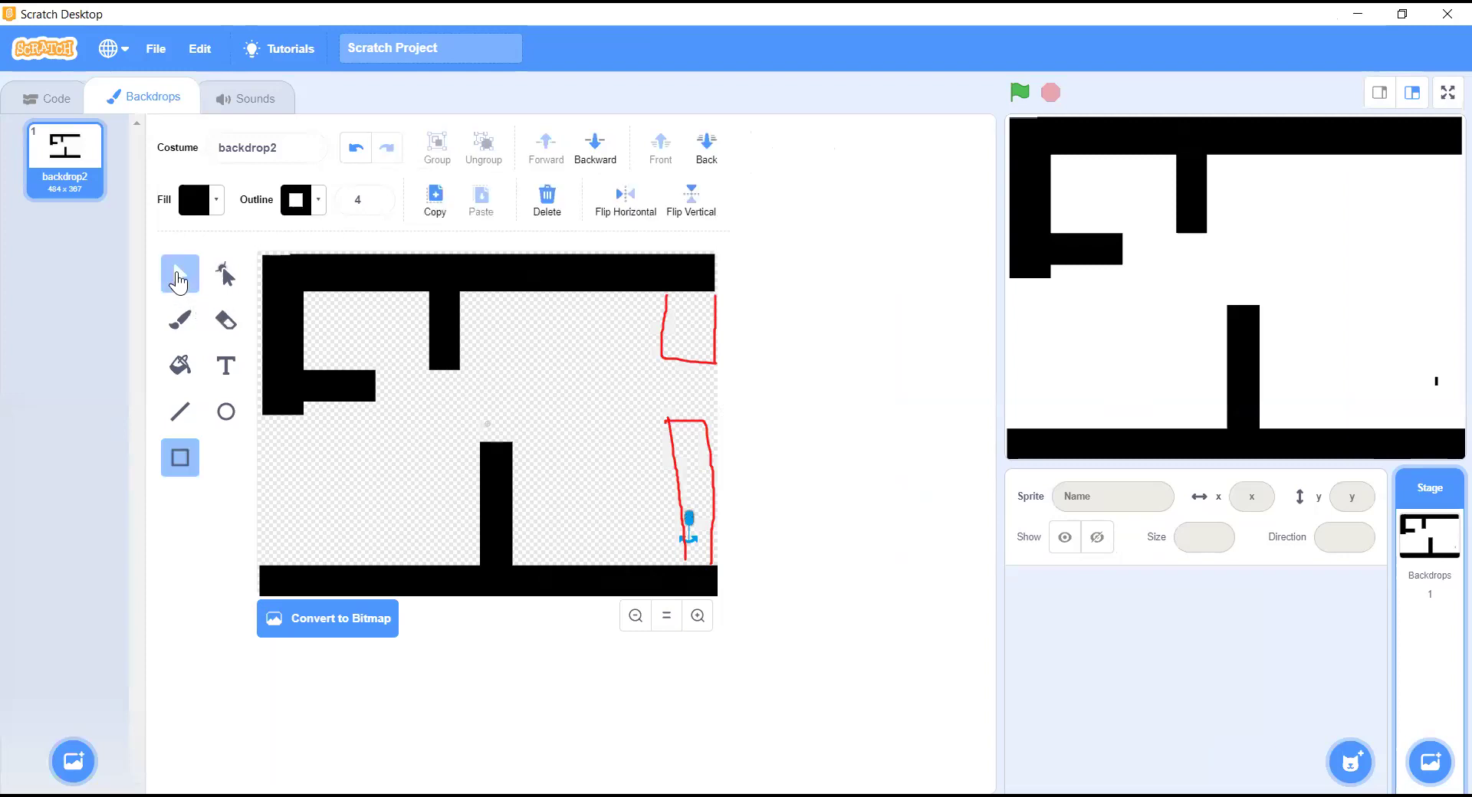
pyautogui.click(692, 541)
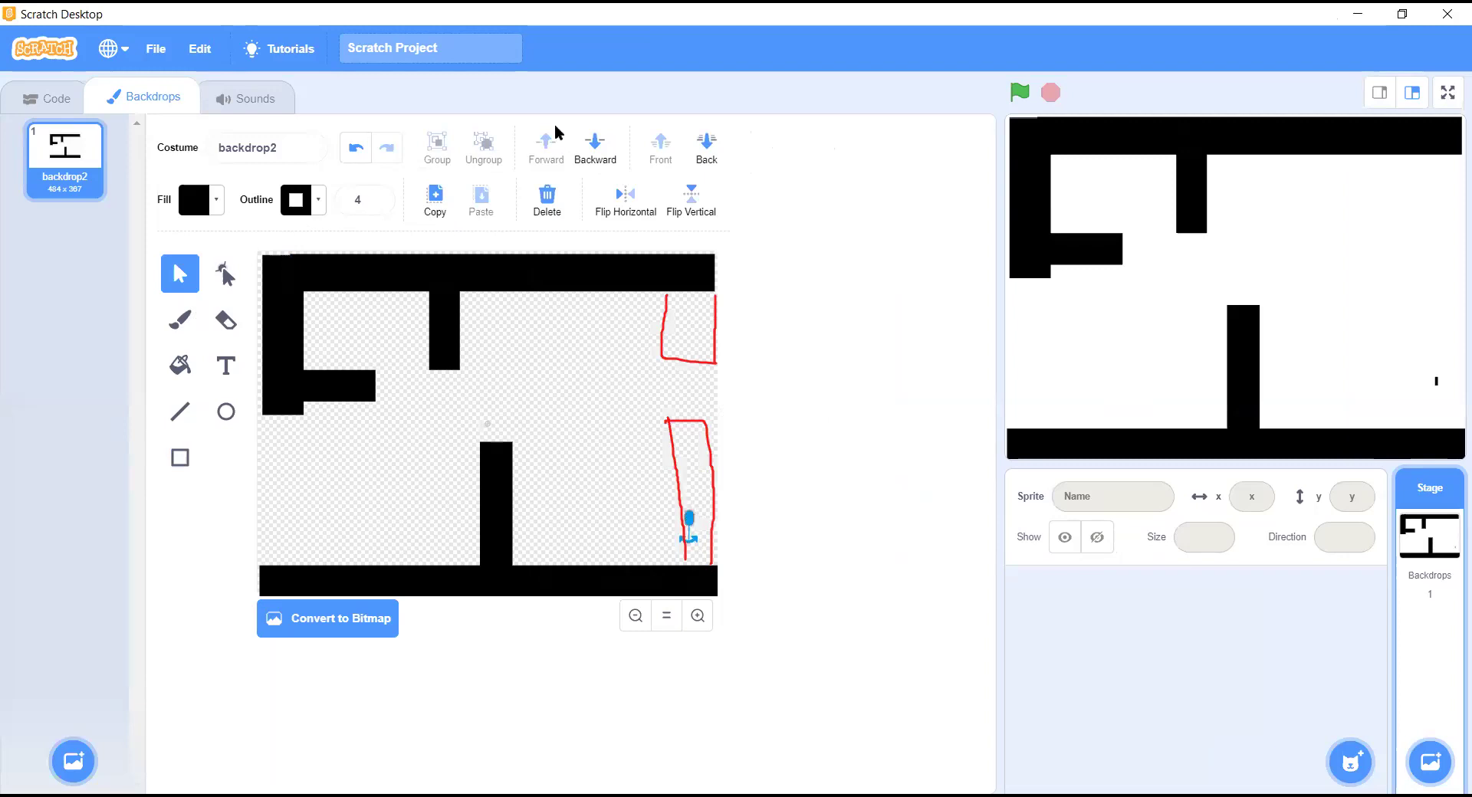
pyautogui.click(559, 199)
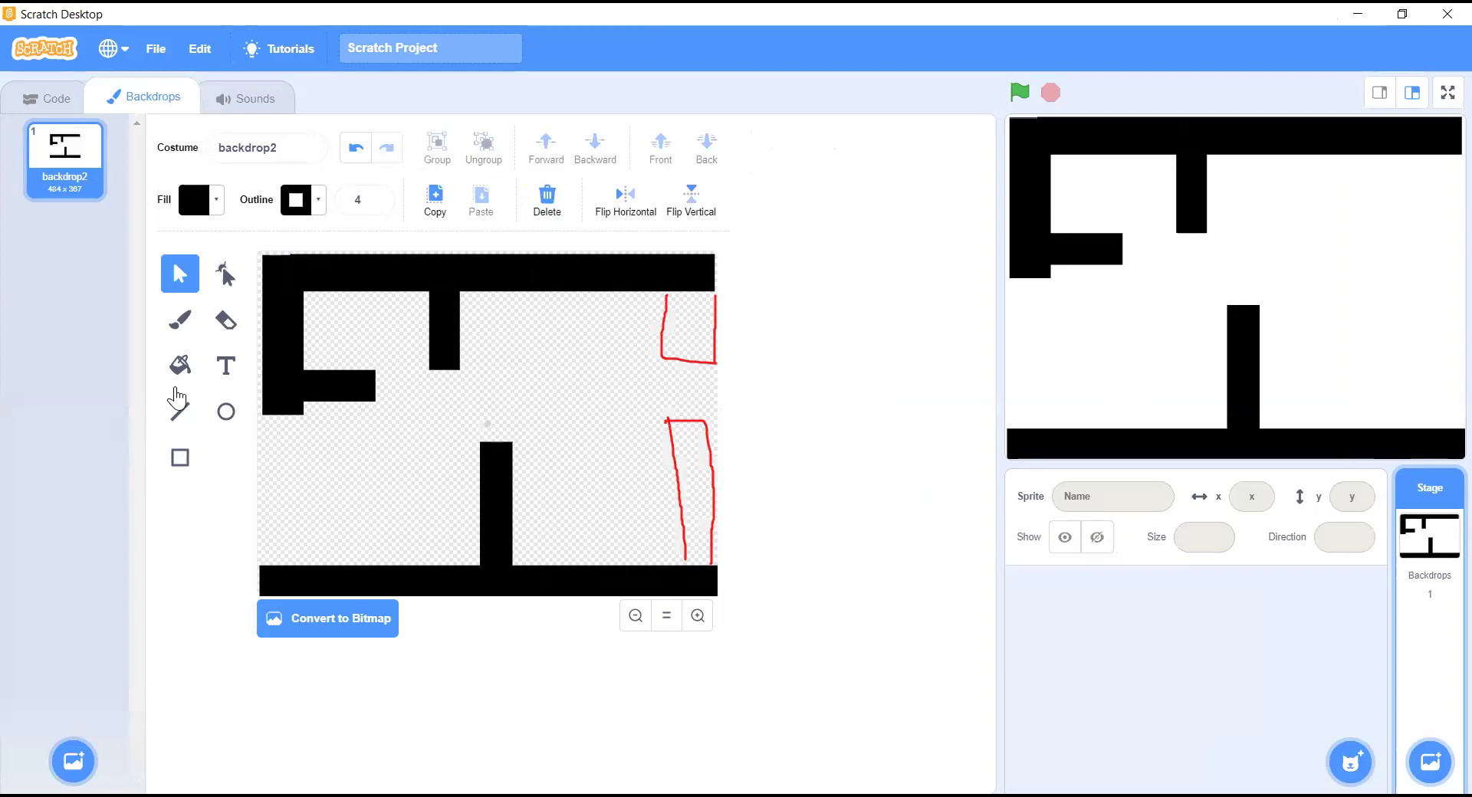
pyautogui.click(179, 459)
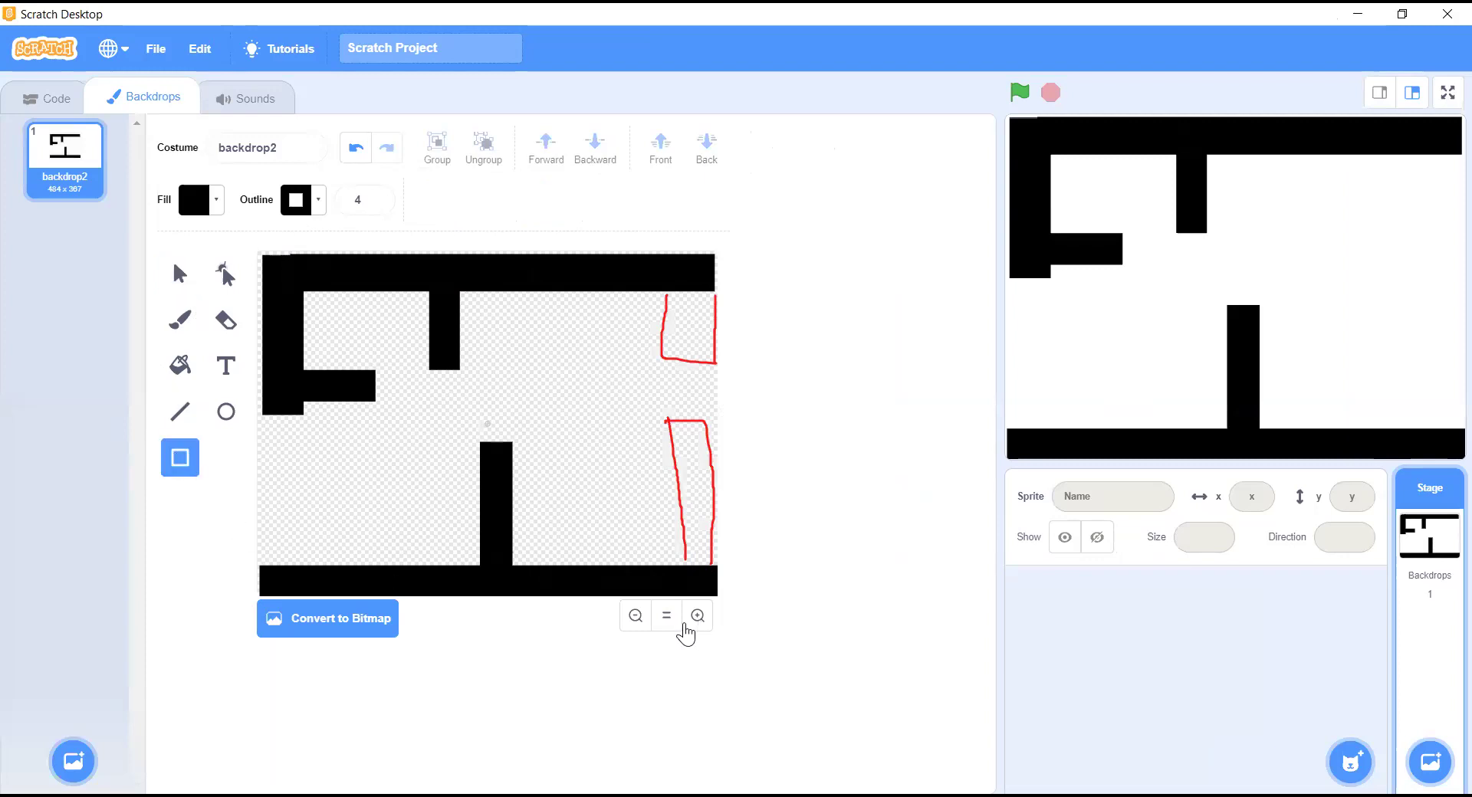
pyautogui.moveTo(714, 571); pyautogui.dragTo(682, 430)
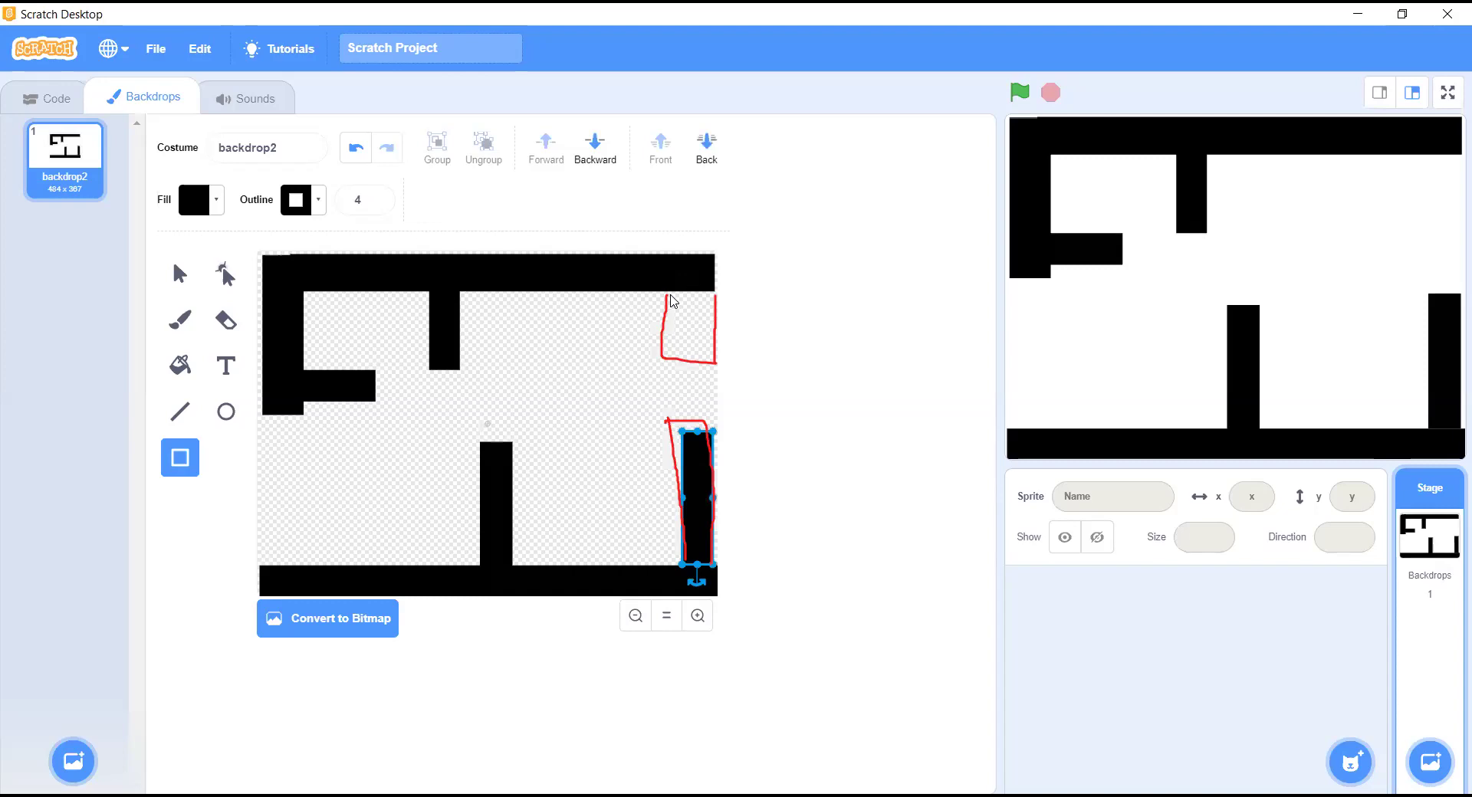
# Draw a black block hanging from the top bar at the right edge, leaving a gap above the lower right wall.
pyautogui.moveTo(666, 292); pyautogui.dragTo(714, 378)
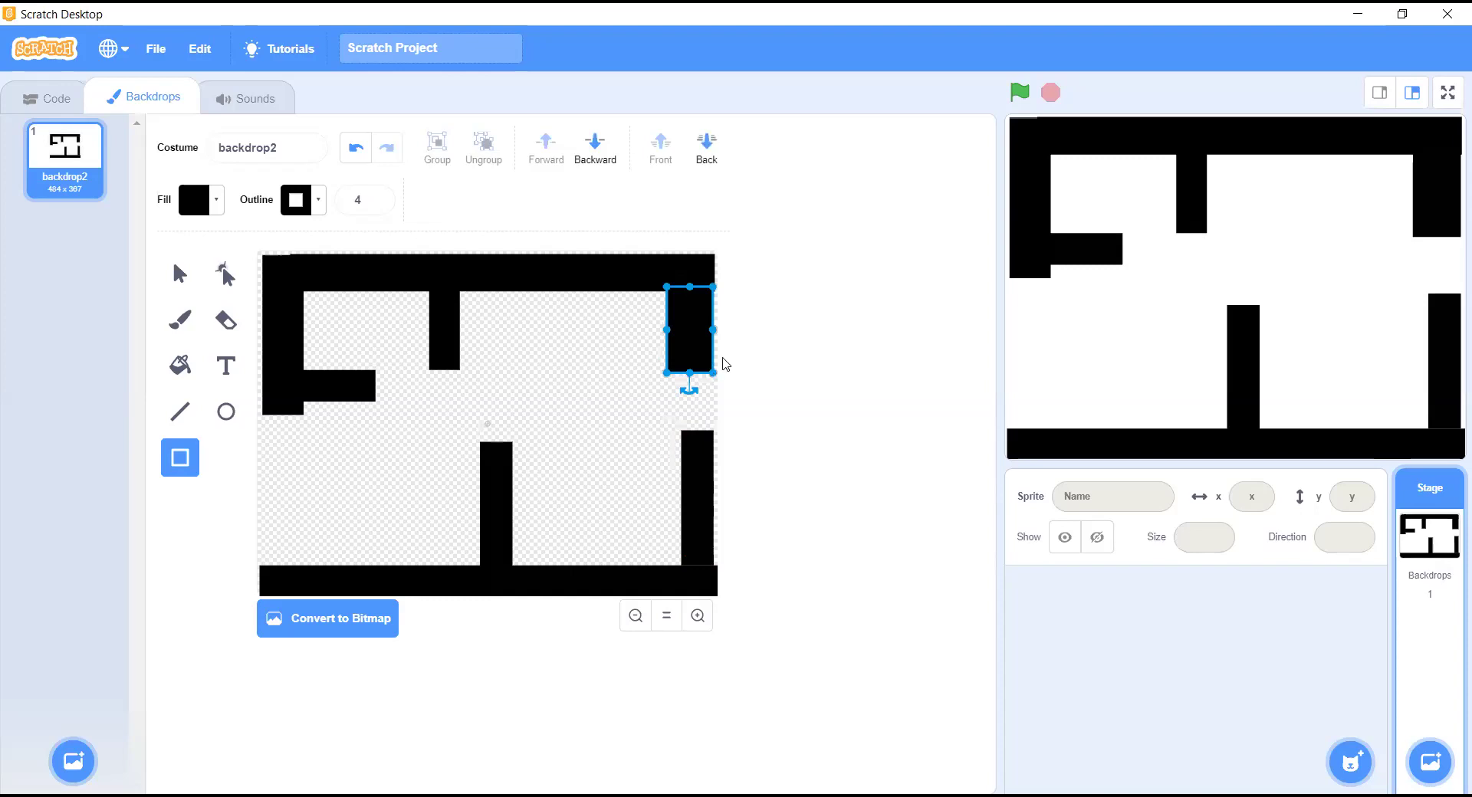
pyautogui.click(524, 420)
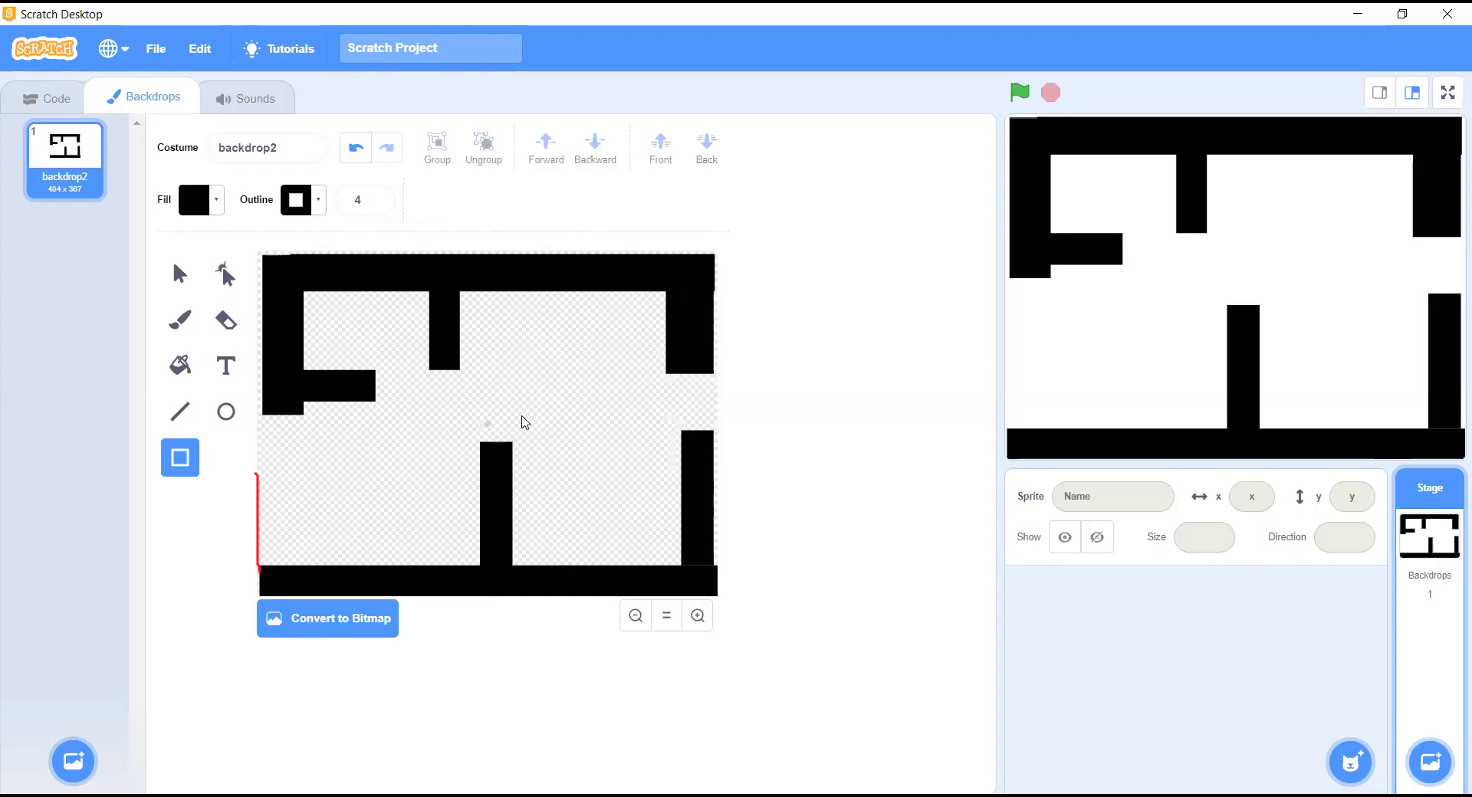
pyautogui.moveTo(258, 568)
pyautogui.mouseDown()
pyautogui.moveTo(266, 575)
pyautogui.moveTo(300, 473)
pyautogui.mouseUp()
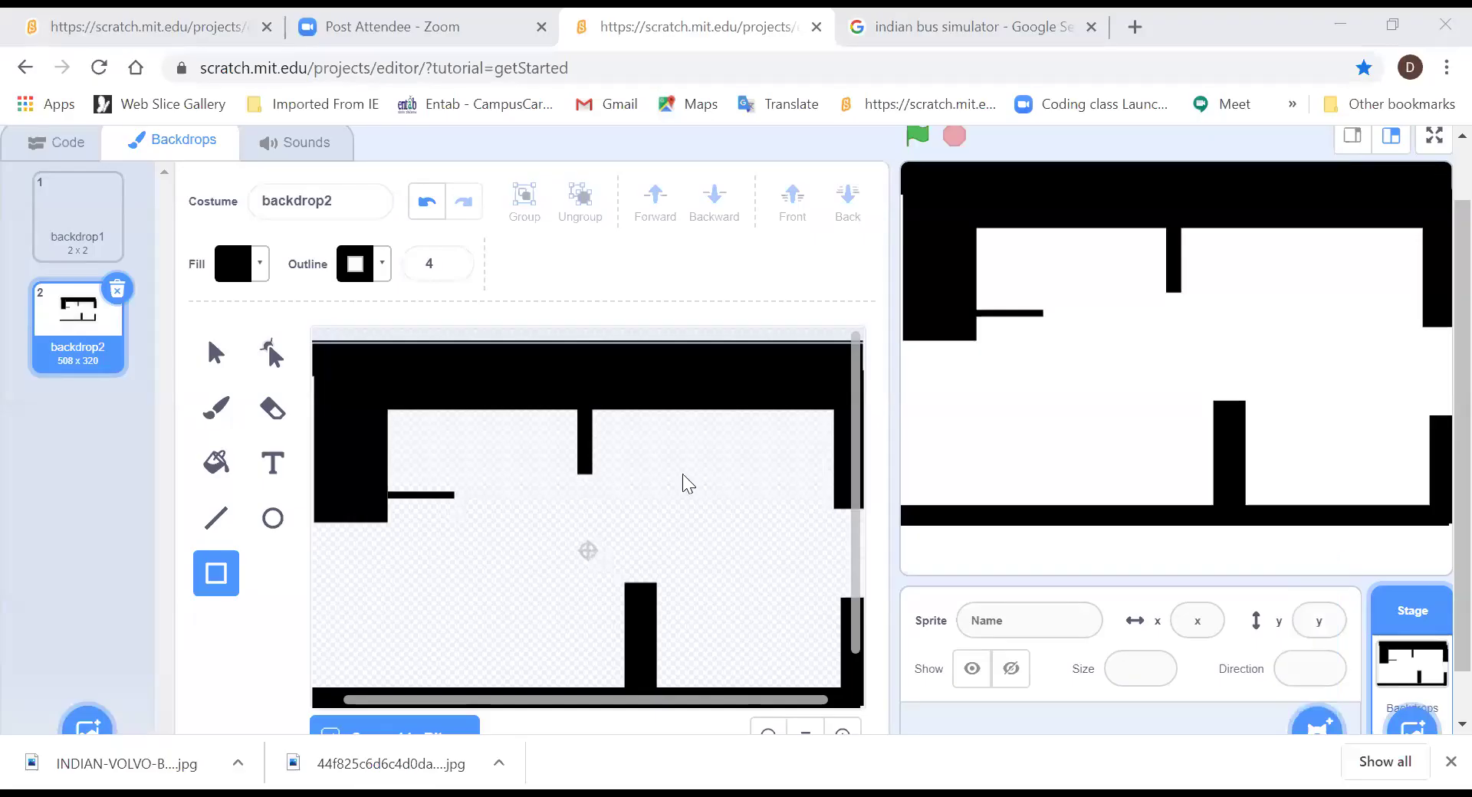
# In the browser project with backdrop2 open, draw a black block rising from the bottom bar at the left edge, below the left block.
pyautogui.click(393, 509)
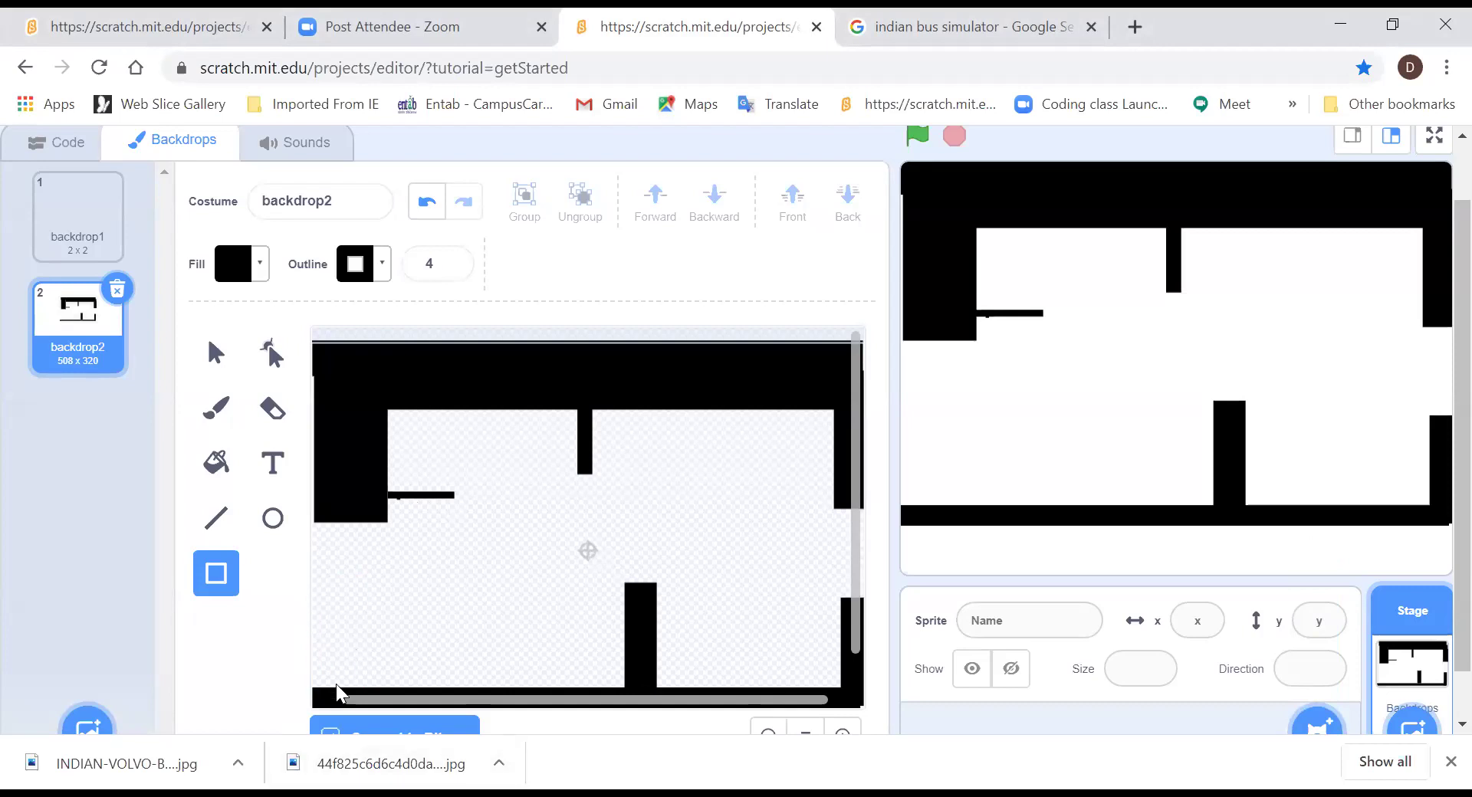
pyautogui.moveTo(313, 605); pyautogui.dragTo(385, 702)
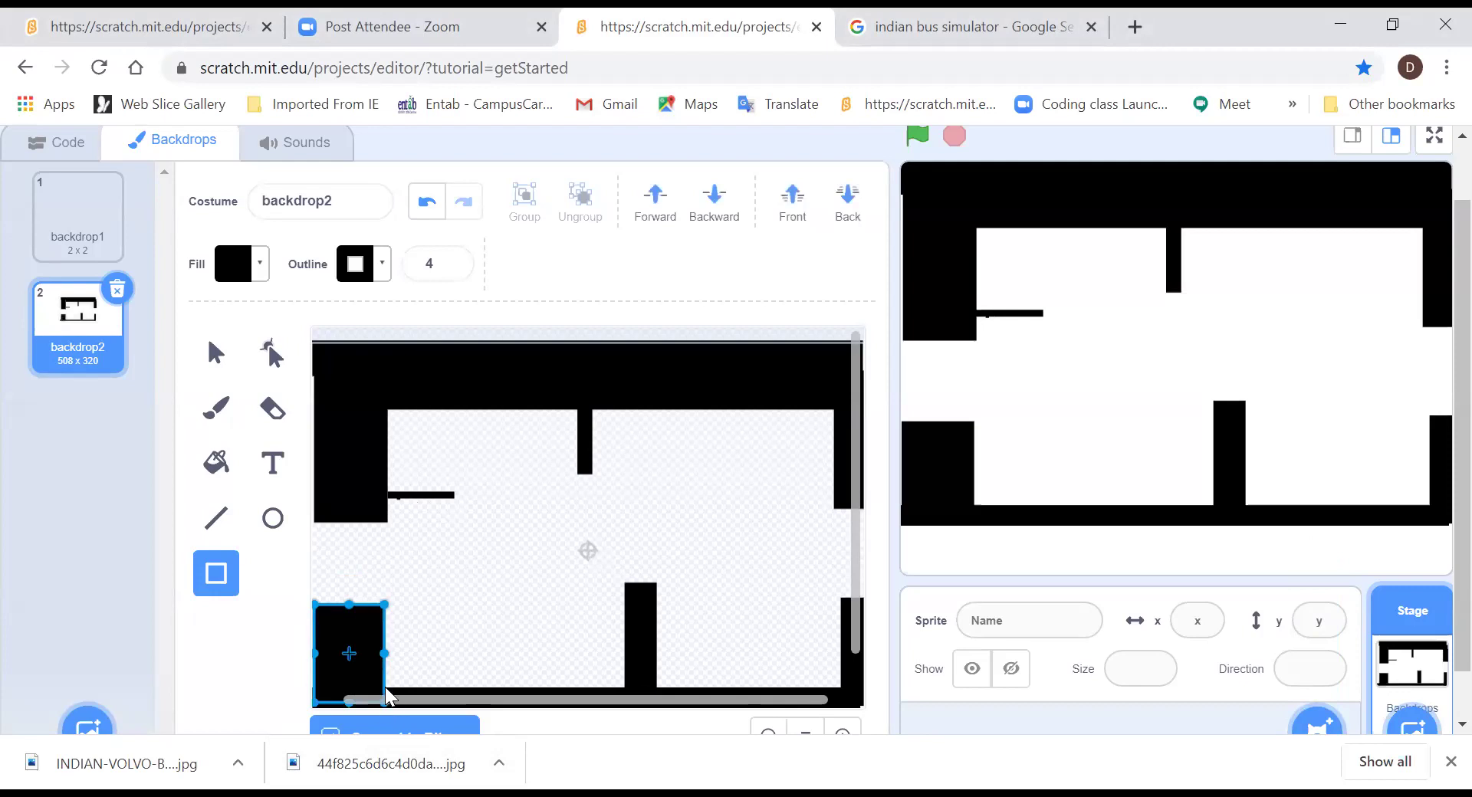
pyautogui.click(455, 628)
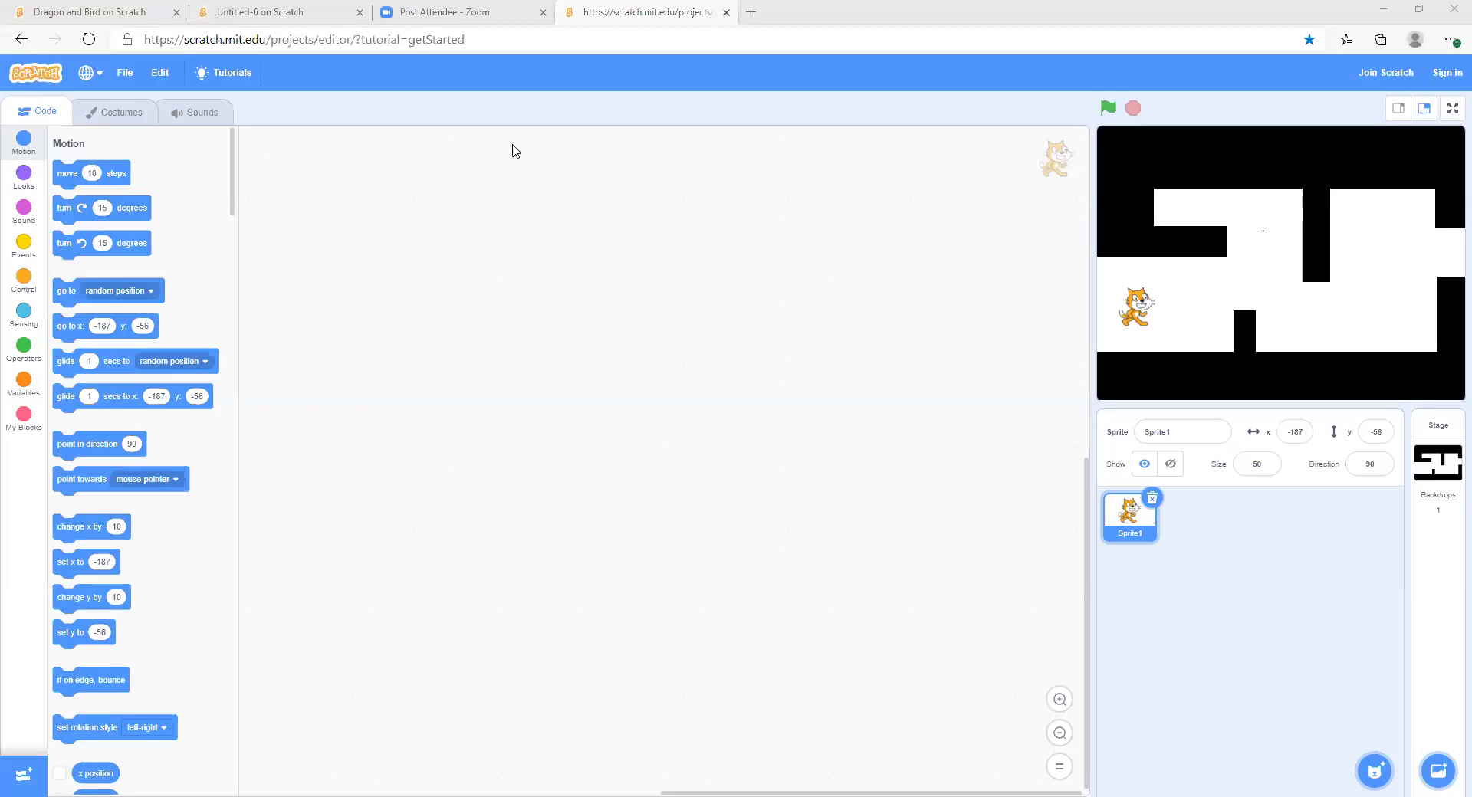
# In the cat-and-maze project, move the cat sprite up against the left edge, directly below the thick horizontal bar.
pyautogui.moveTo(1104, 292)
pyautogui.mouseDown()
pyautogui.moveTo(1105, 360)
pyautogui.moveTo(1139, 360)
pyautogui.mouseUp()
pyautogui.moveTo(1133, 306); pyautogui.dragTo(1116, 272)
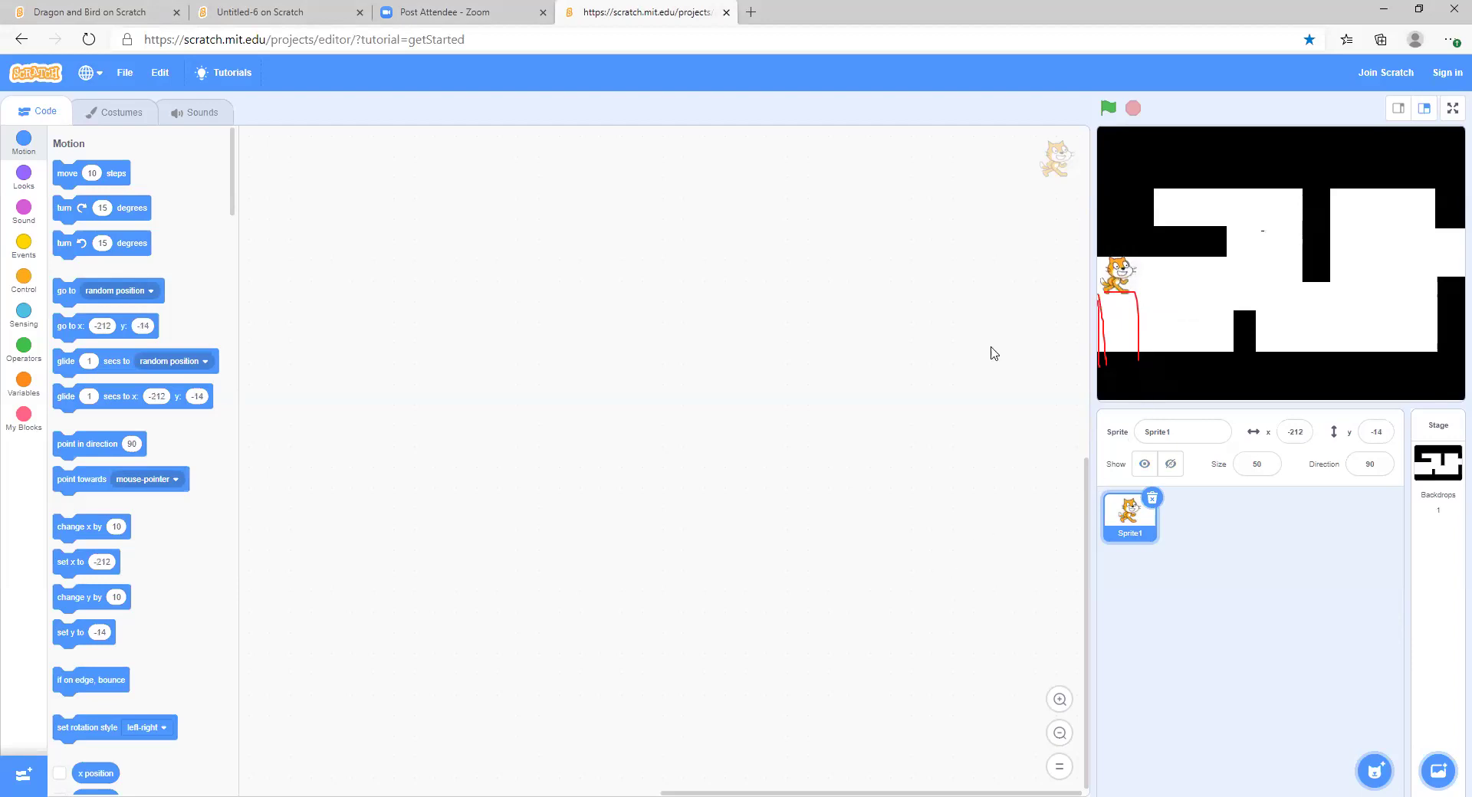
# Open the maze backdrop1 for editing and delete the newly added blank backdrop2.
pyautogui.click(82, 110)
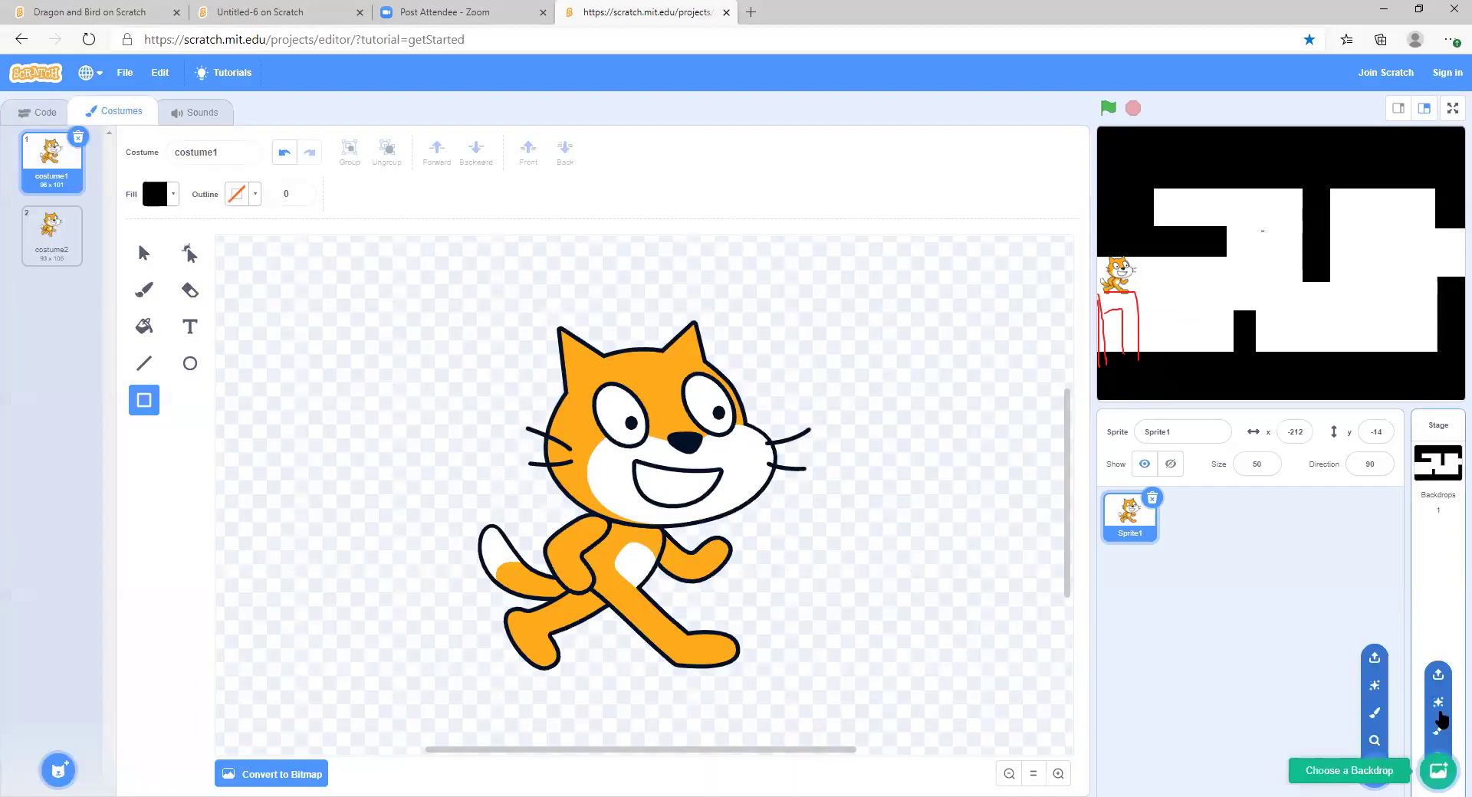
pyautogui.click(1439, 712)
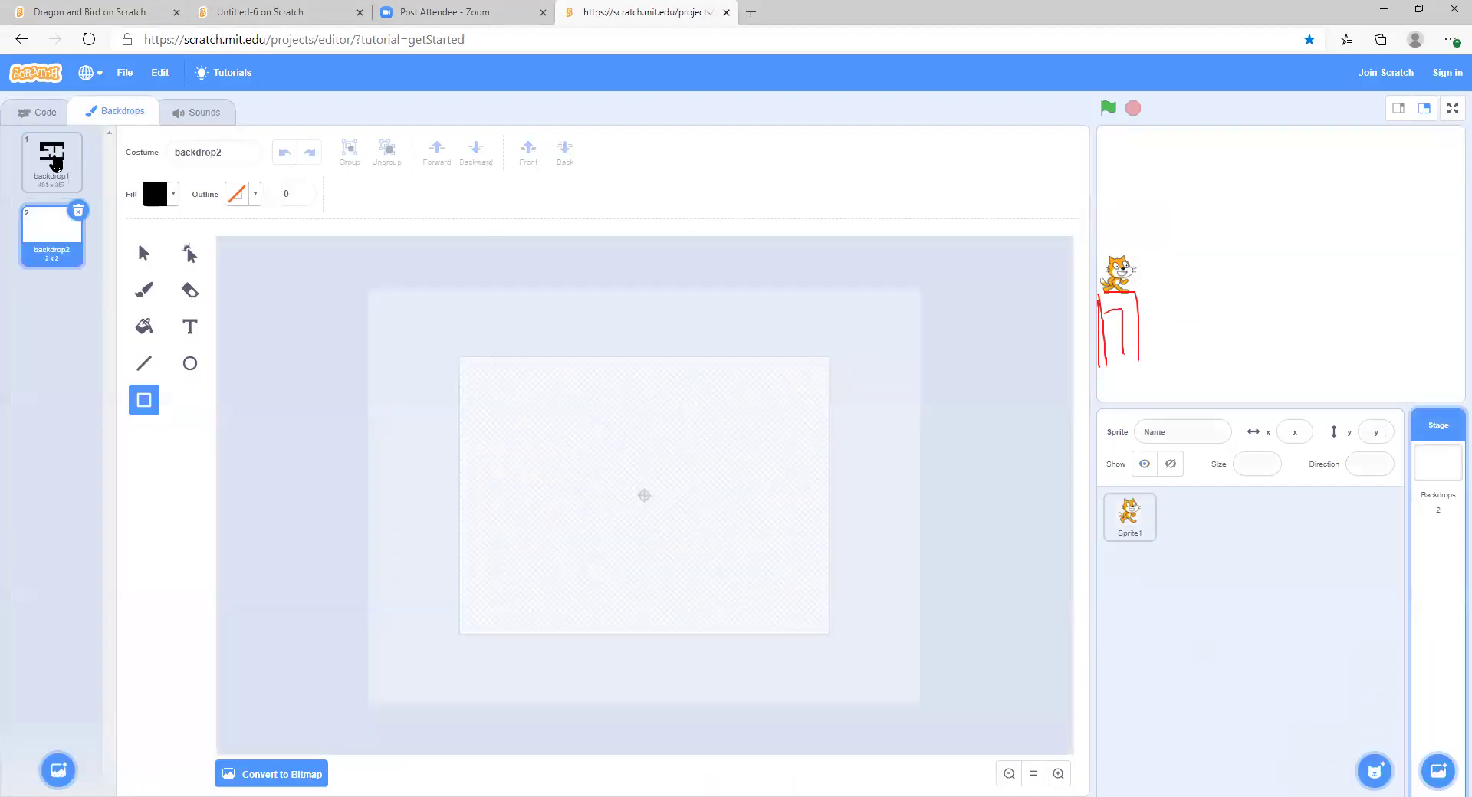
pyautogui.click(79, 214)
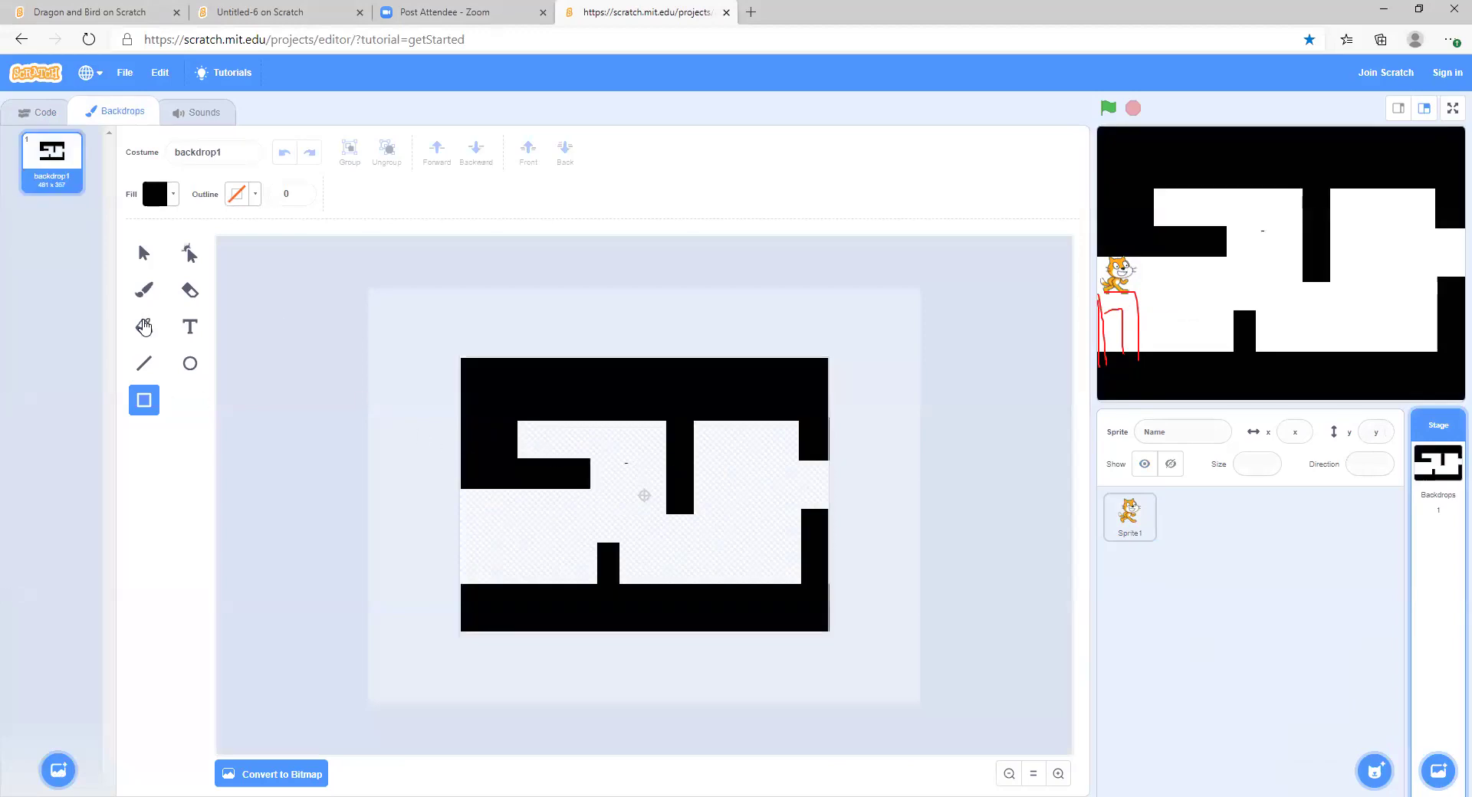
# Try to draw small rectangles on the bottom bar at the left edge, and erase the resulting pieces.
pyautogui.moveTo(485, 577)
pyautogui.mouseDown()
pyautogui.moveTo(469, 531)
pyautogui.moveTo(461, 599)
pyautogui.moveTo(470, 569)
pyautogui.mouseUp()
pyautogui.click(472, 580)
pyautogui.click(480, 586)
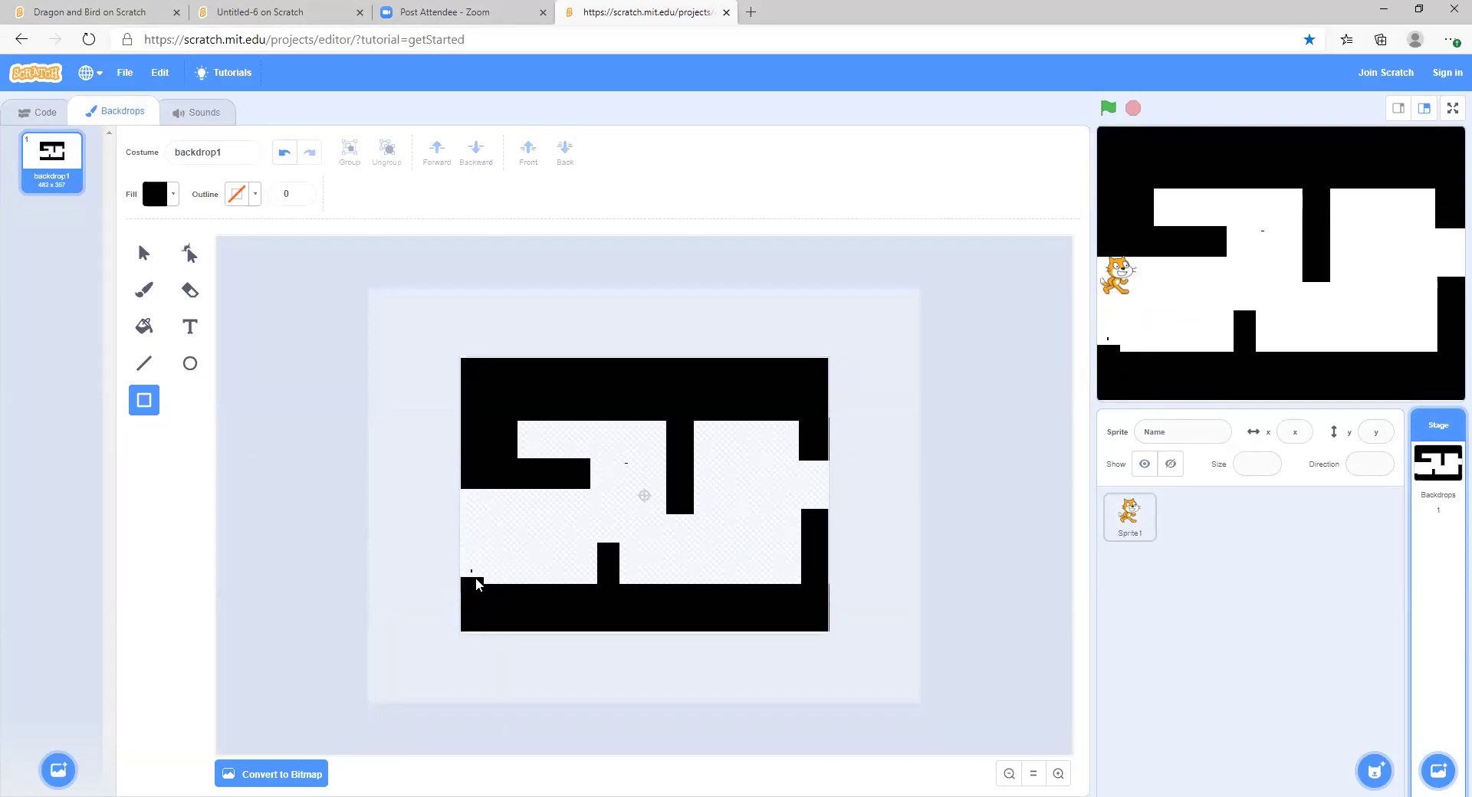
pyautogui.moveTo(480, 572); pyautogui.dragTo(471, 577)
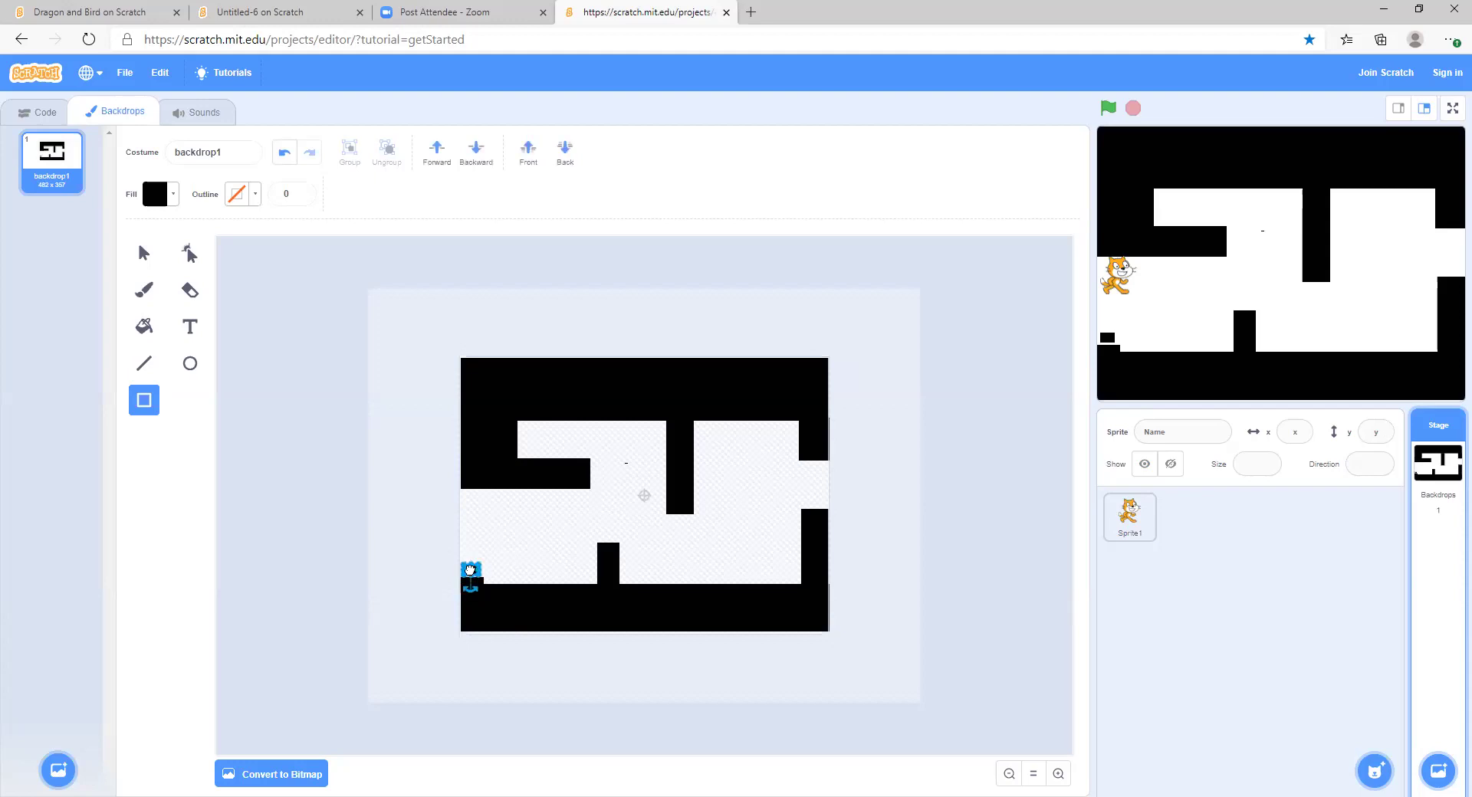
pyautogui.click(470, 584)
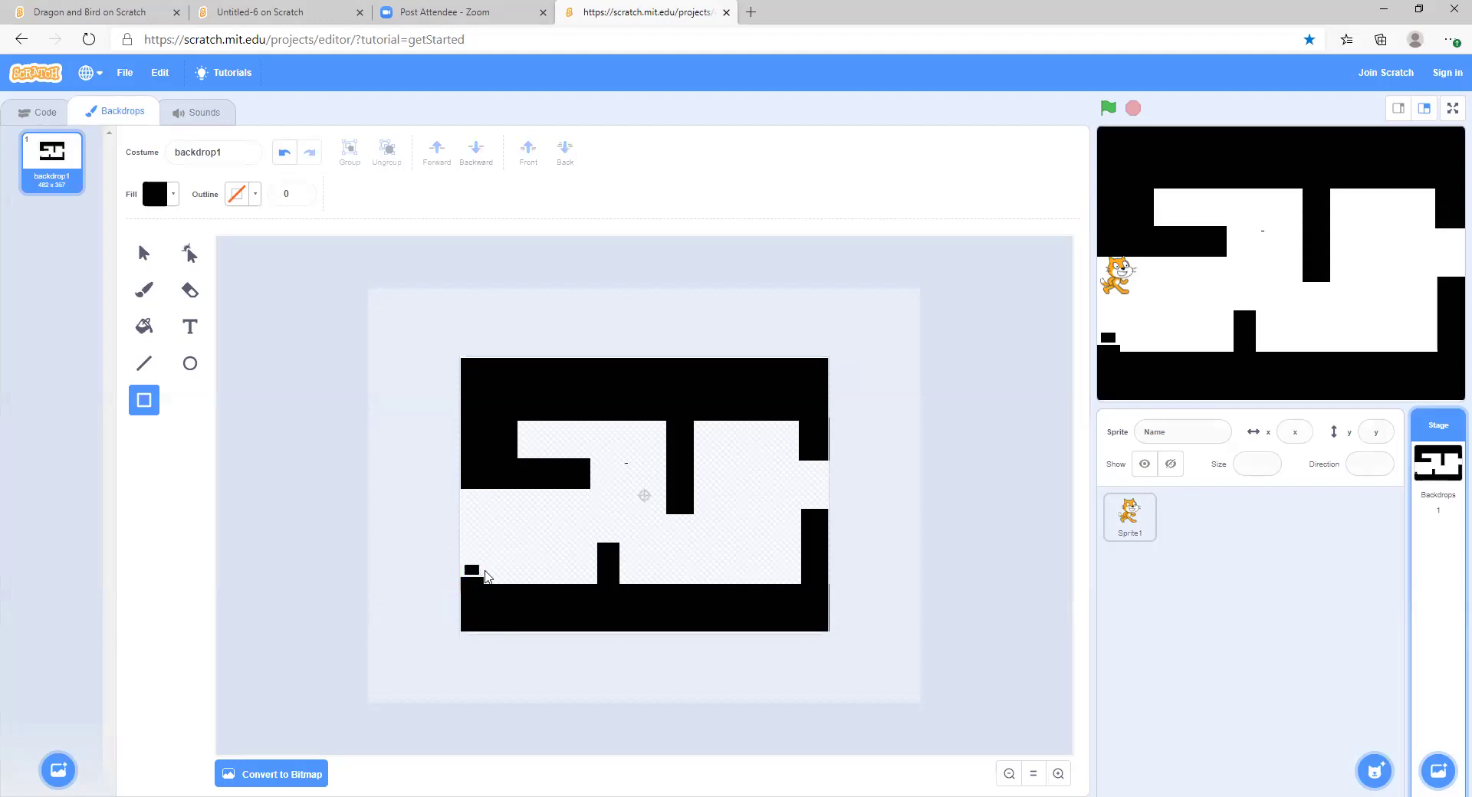
pyautogui.moveTo(473, 571)
pyautogui.mouseDown()
pyautogui.moveTo(452, 549)
pyautogui.moveTo(470, 575)
pyautogui.mouseUp()
pyautogui.click(489, 543)
pyautogui.click(191, 290)
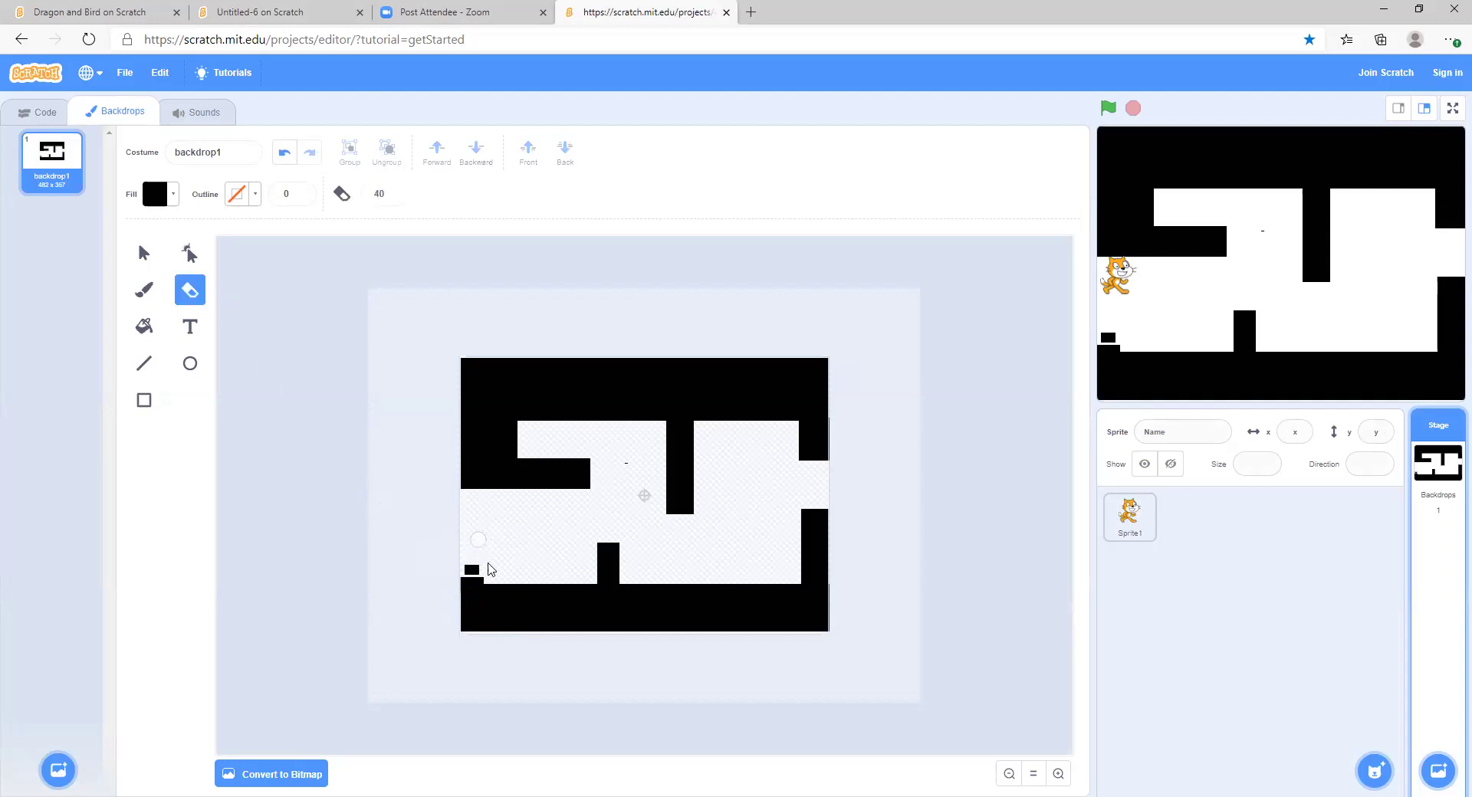
pyautogui.moveTo(474, 575)
pyautogui.mouseDown()
pyautogui.moveTo(449, 570)
pyautogui.moveTo(498, 581)
pyautogui.moveTo(454, 584)
pyautogui.moveTo(401, 558)
pyautogui.mouseUp()
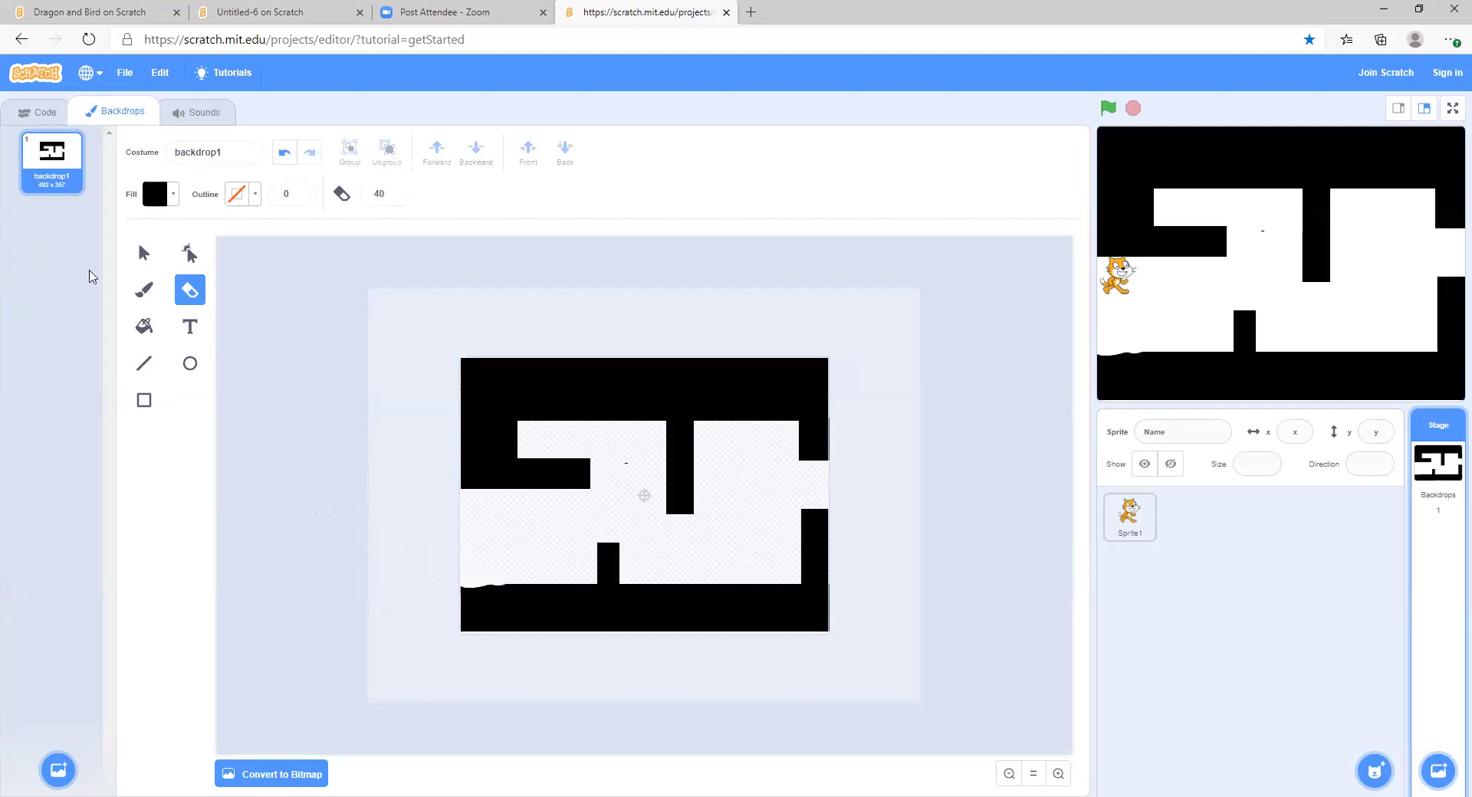
# Draw a small black rectangle on top of the bottom bar at the left edge, covering the uneven erased part.
pyautogui.click(152, 409)
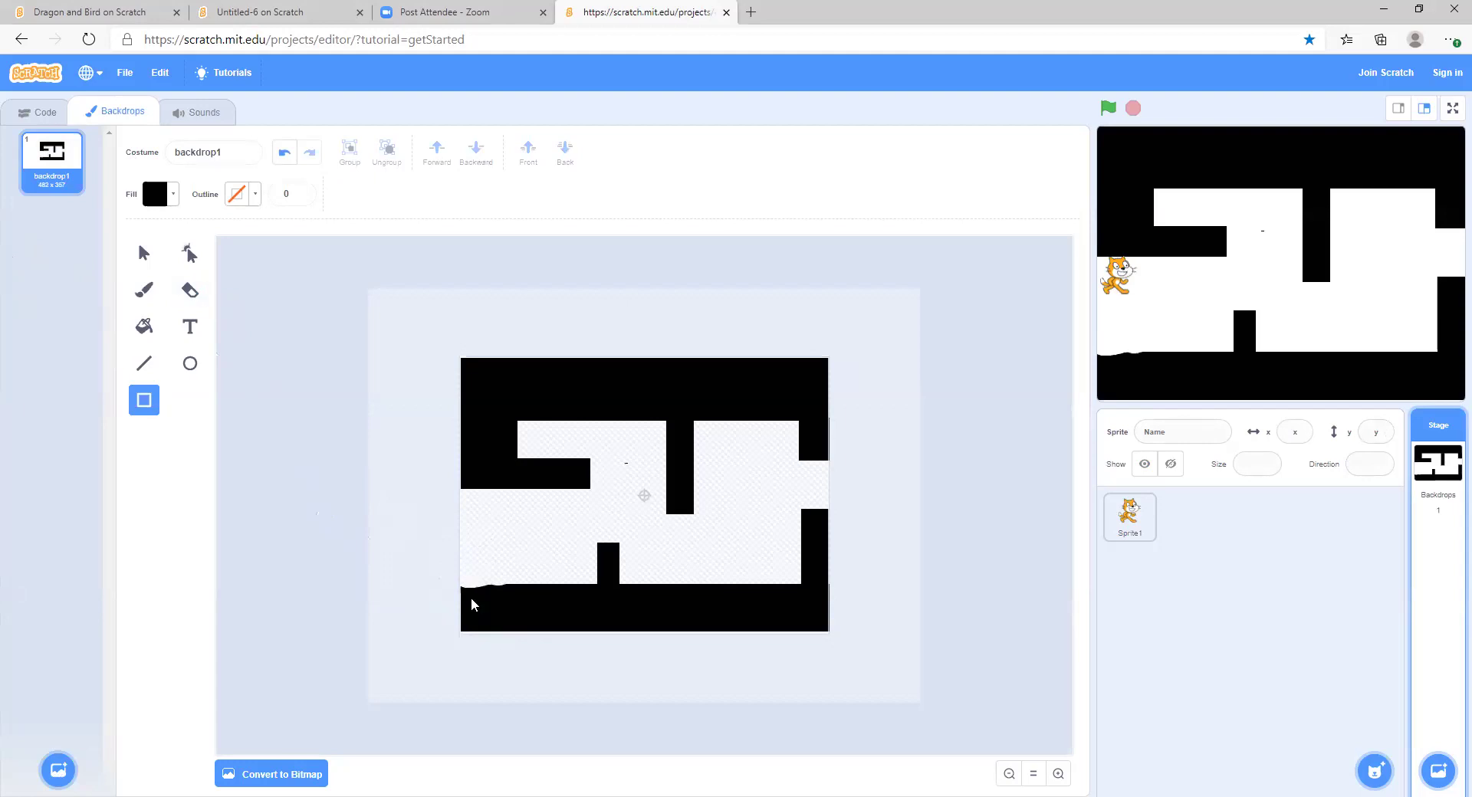
pyautogui.moveTo(458, 580)
pyautogui.mouseDown()
pyautogui.moveTo(507, 589)
pyautogui.moveTo(516, 615)
pyautogui.moveTo(491, 582)
pyautogui.mouseUp()
pyautogui.click(518, 572)
pyautogui.moveTo(485, 580)
pyautogui.mouseDown()
pyautogui.moveTo(493, 533)
pyautogui.moveTo(459, 551)
pyautogui.moveTo(464, 584)
pyautogui.mouseUp()
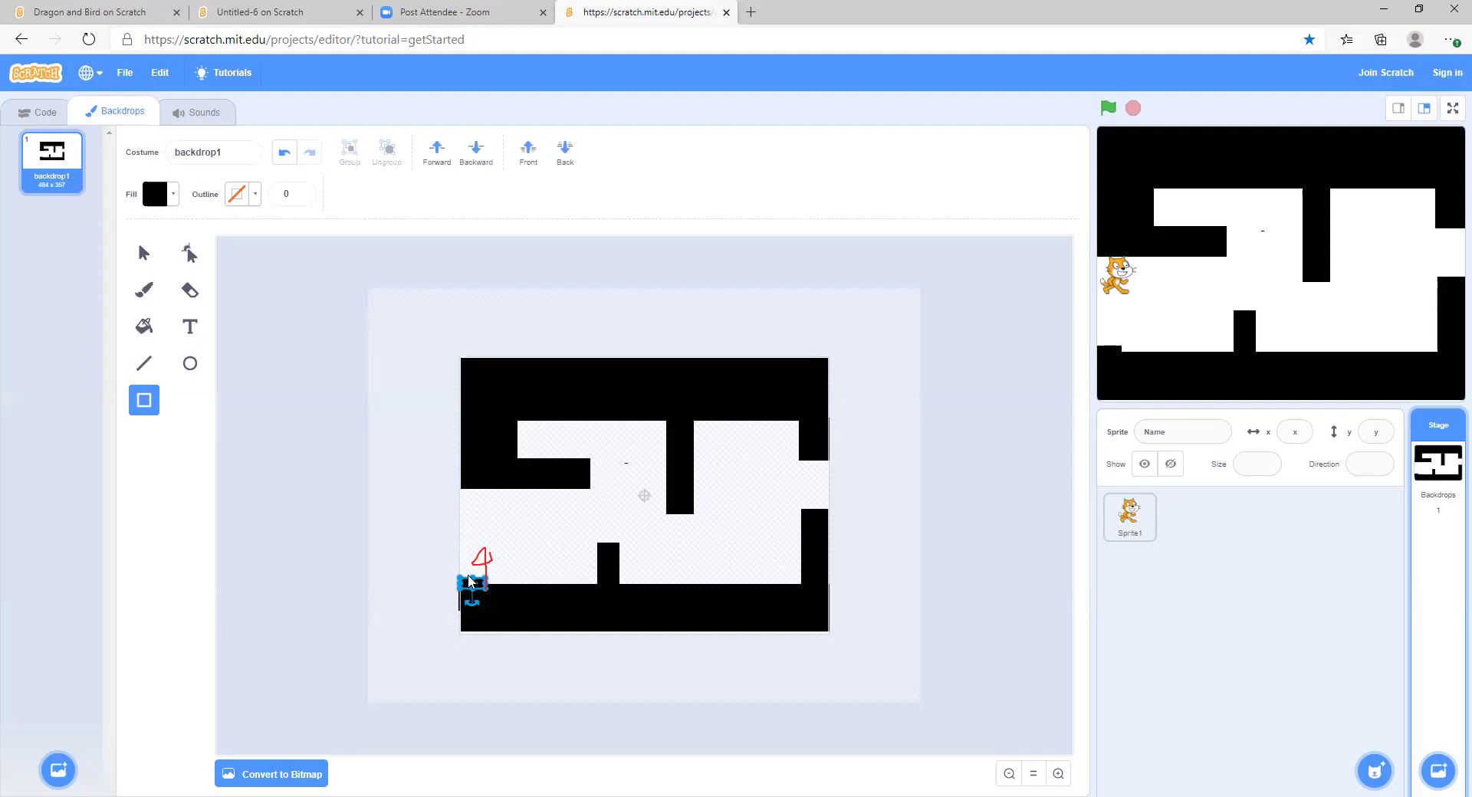
pyautogui.click(475, 577)
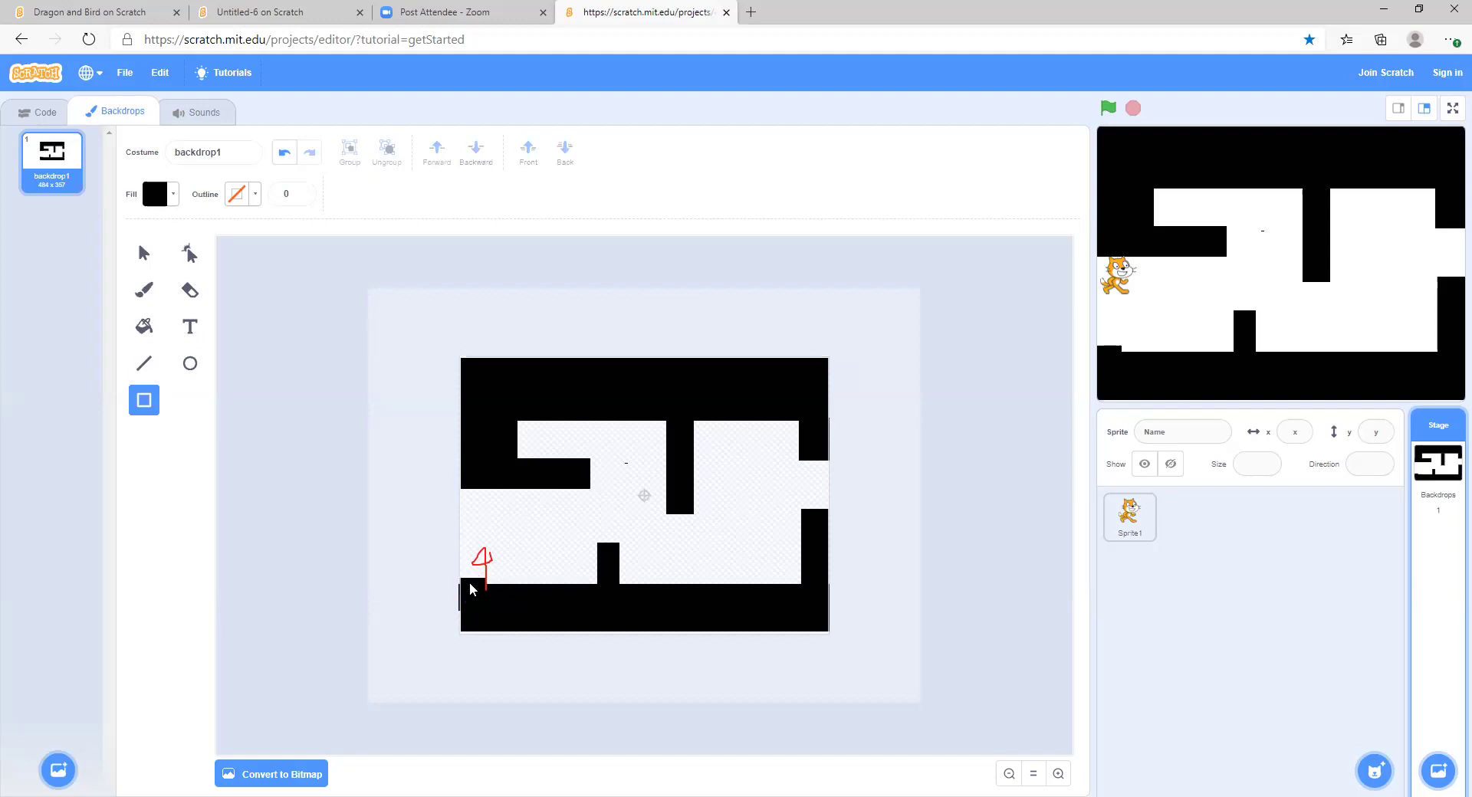
pyautogui.moveTo(482, 564); pyautogui.dragTo(472, 565)
pyautogui.moveTo(476, 586); pyautogui.dragTo(475, 588)
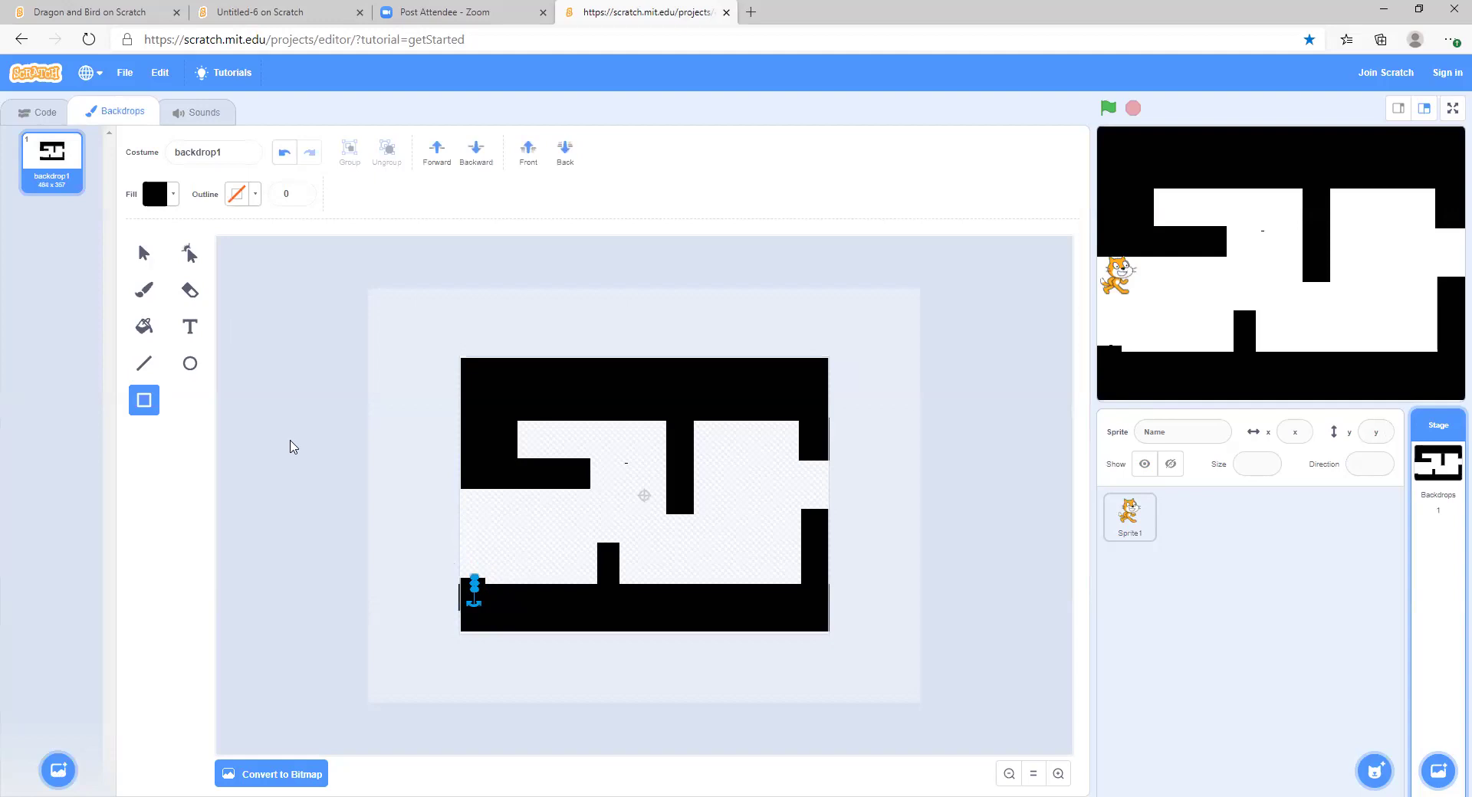
# Stretch the small left-edge rectangle upward into a wall, leaving an entrance gap below the upper left block.
pyautogui.click(144, 253)
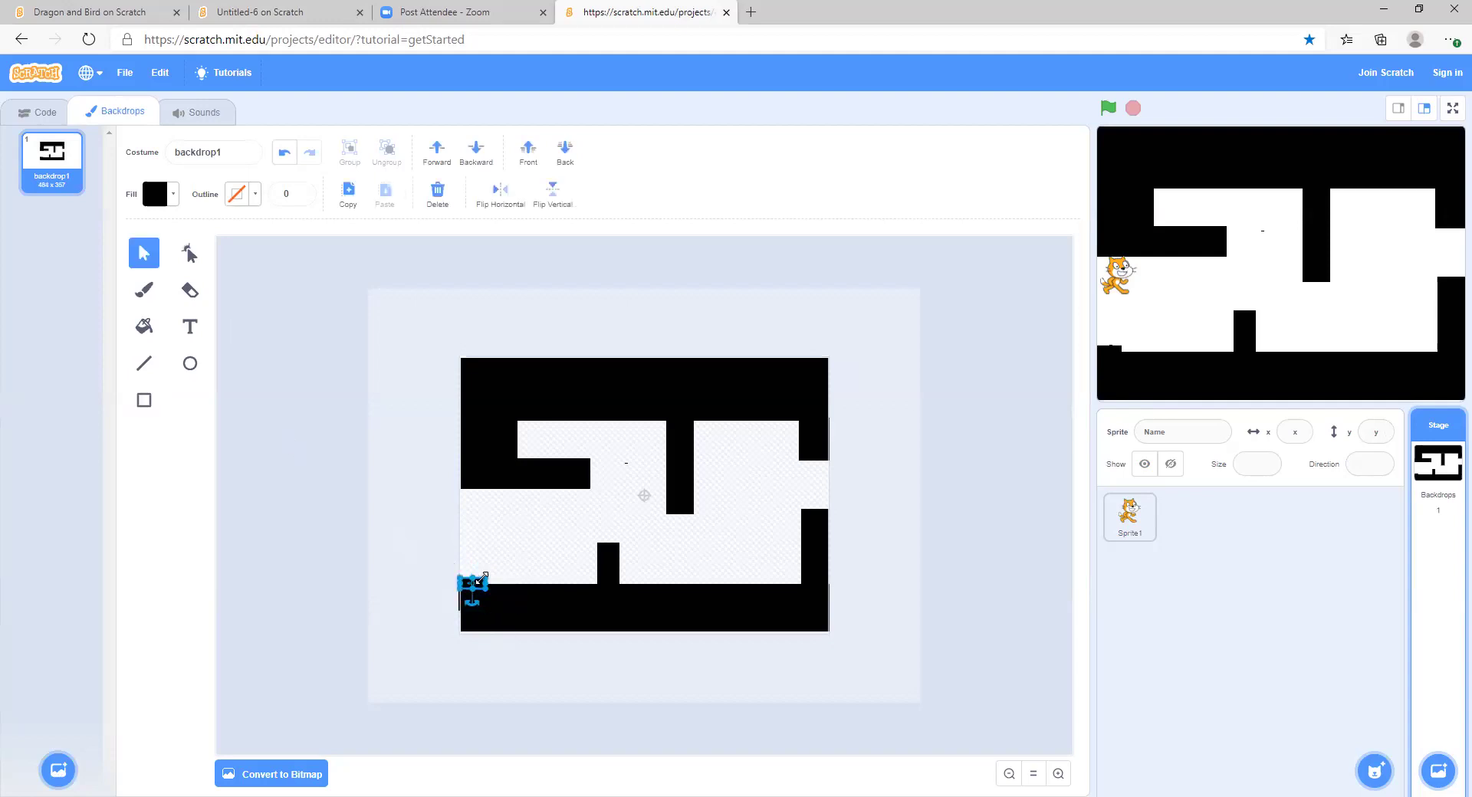
pyautogui.moveTo(482, 584); pyautogui.dragTo(467, 529)
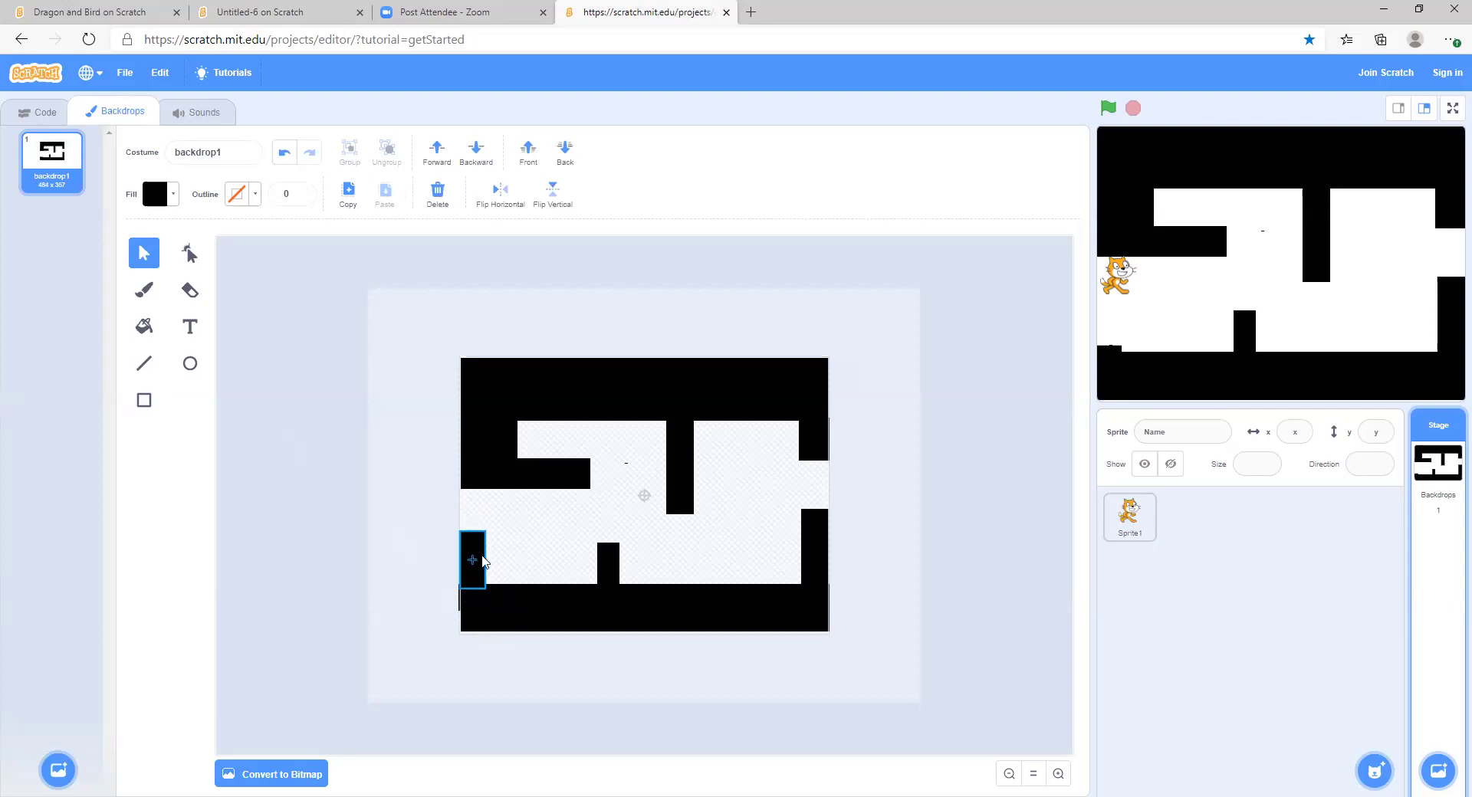
pyautogui.click(535, 545)
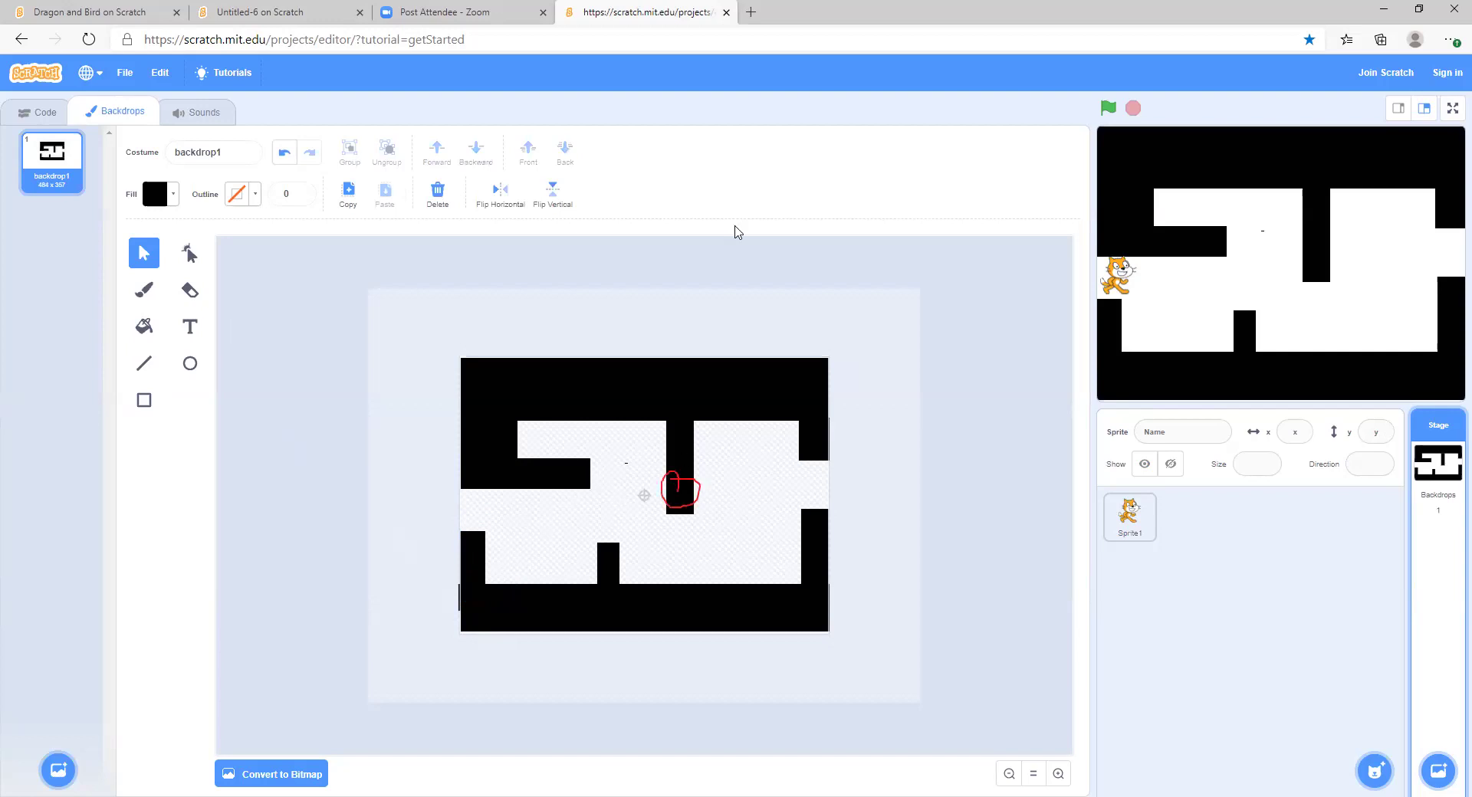
# Shorten the vertical bar hanging from the top bar so it ends about level with the left obstacle's lower edge.
pyautogui.click(677, 502)
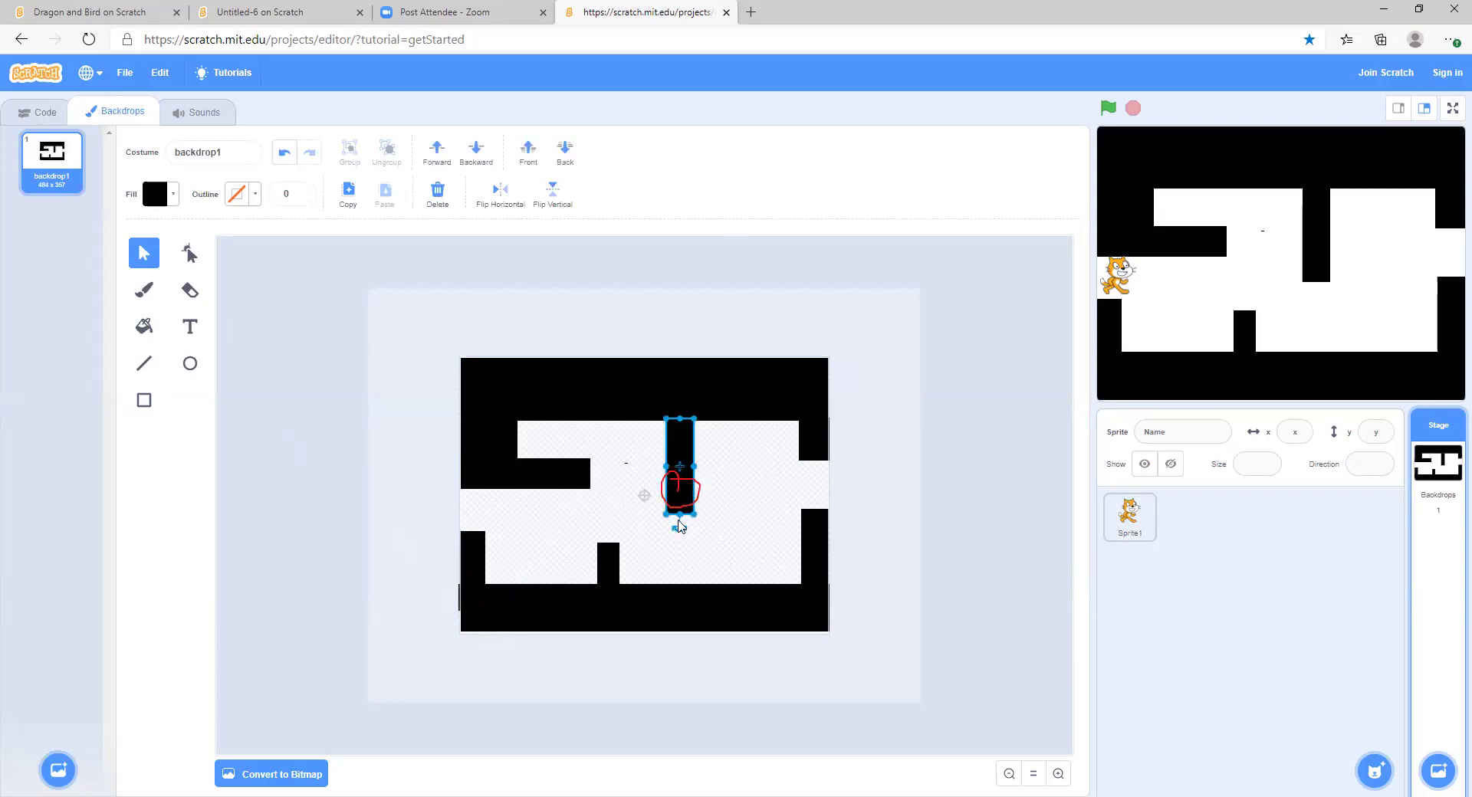
pyautogui.moveTo(680, 514); pyautogui.dragTo(680, 492)
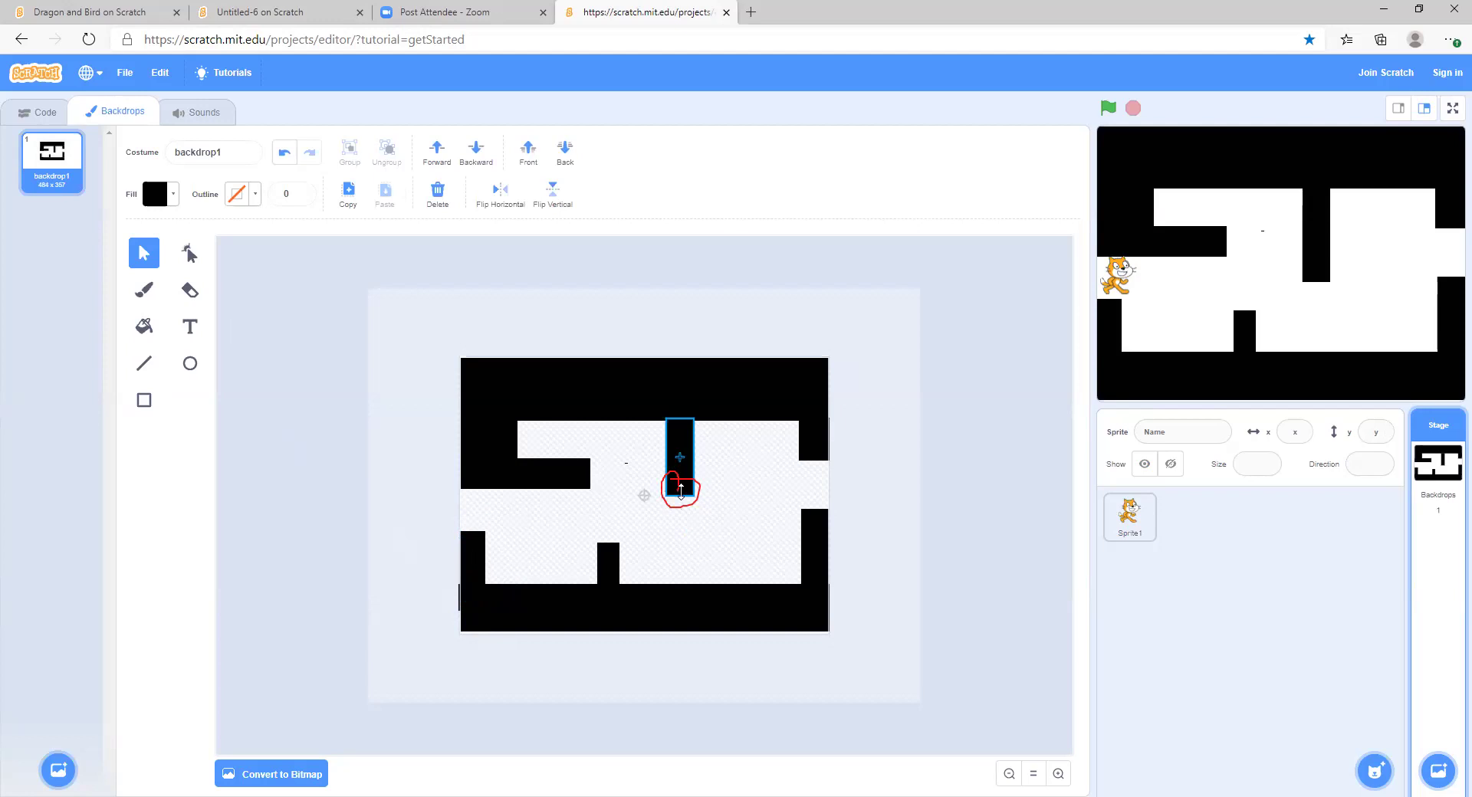
pyautogui.moveTo(681, 491); pyautogui.dragTo(681, 489)
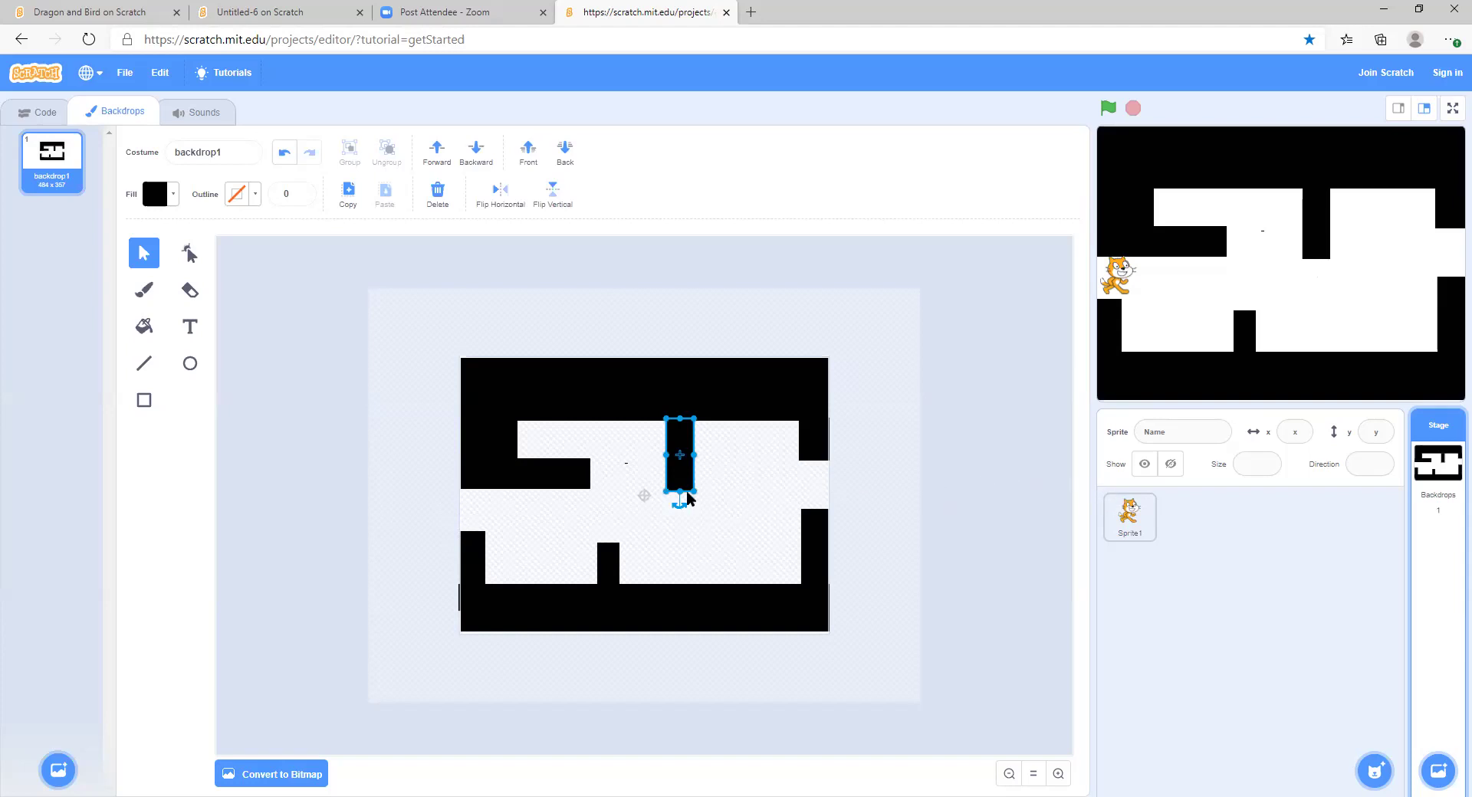
# Readjust the hanging bar's length so it ends slightly below the left horizontal obstacle.
pyautogui.moveTo(680, 492); pyautogui.dragTo(680, 703)
pyautogui.hotkey('ctrl', 'z')
pyautogui.hotkey('ctrl', 'z')
pyautogui.hotkey('ctrl', 'z')
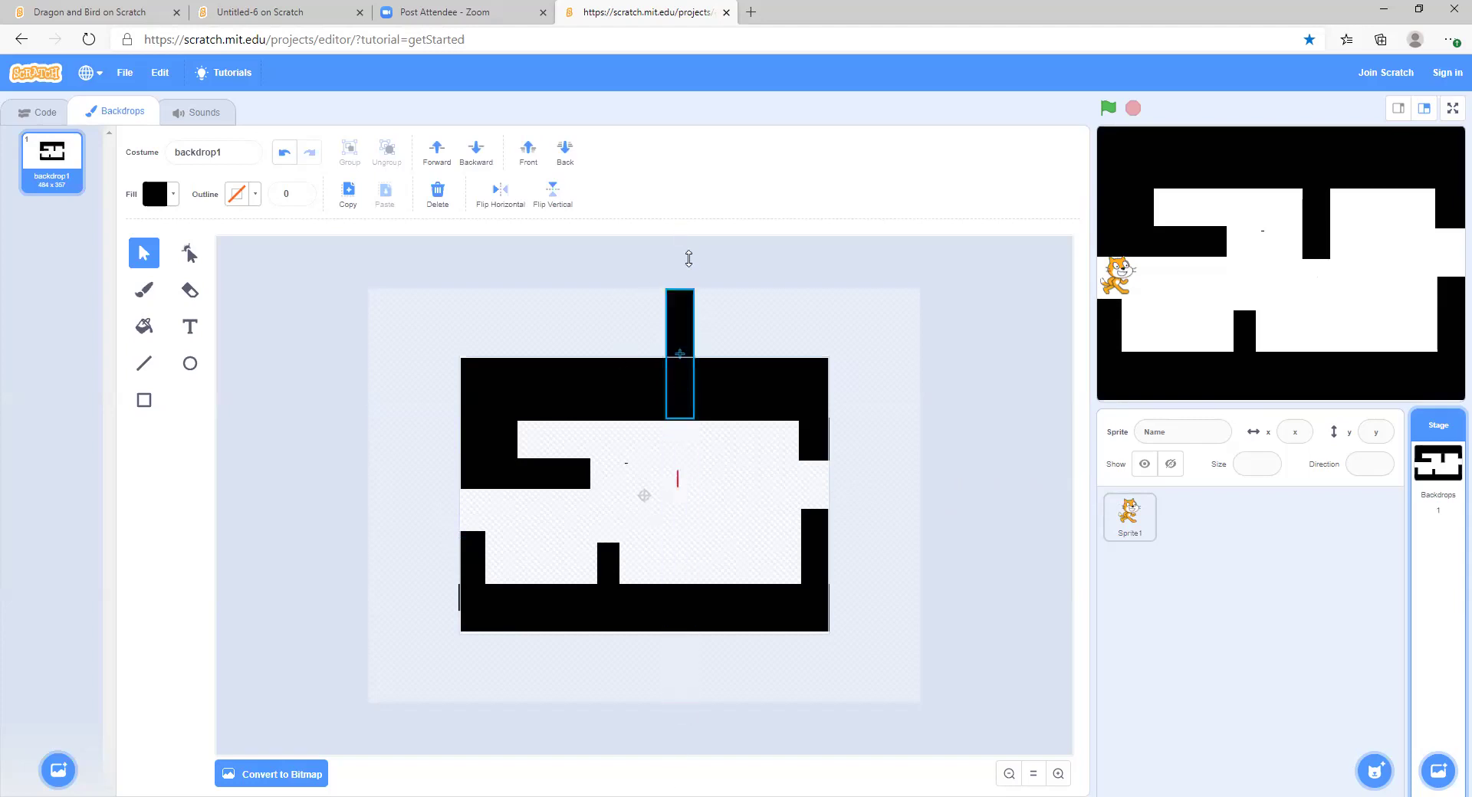
pyautogui.moveTo(680, 289); pyautogui.dragTo(680, 483)
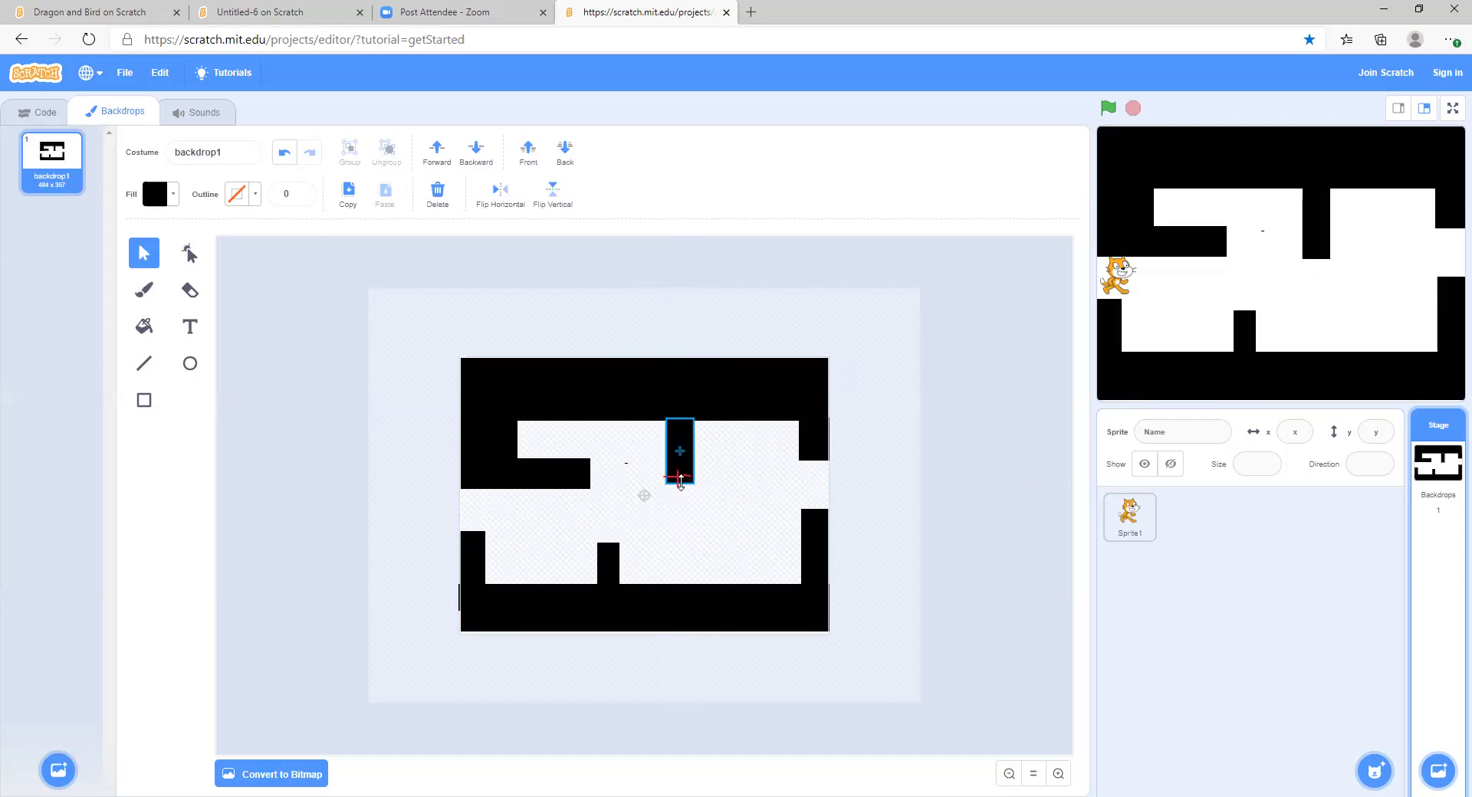
pyautogui.moveTo(680, 481)
pyautogui.mouseDown()
pyautogui.moveTo(680, 497)
pyautogui.moveTo(743, 519)
pyautogui.moveTo(765, 549)
pyautogui.moveTo(736, 523)
pyautogui.moveTo(690, 542)
pyautogui.moveTo(701, 548)
pyautogui.moveTo(679, 535)
pyautogui.mouseUp()
# Draw a detached short horizontal black block just below the hanging bar, extending to its right.
pyautogui.click(739, 500)
pyautogui.click(144, 400)
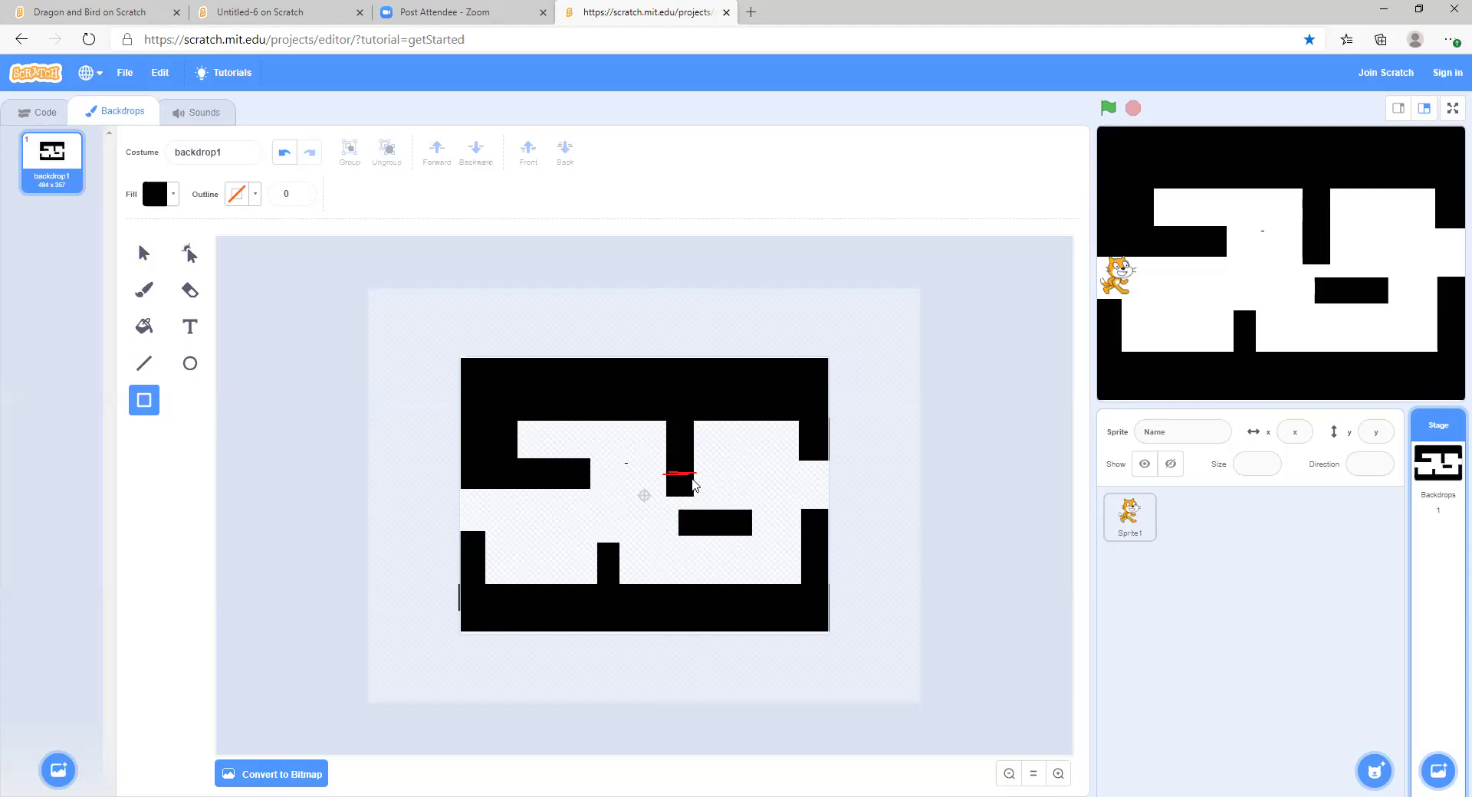
# Try to draw a small projection on the left side of the hanging bar near its lower end.
pyautogui.moveTo(651, 465); pyautogui.dragTo(666, 472)
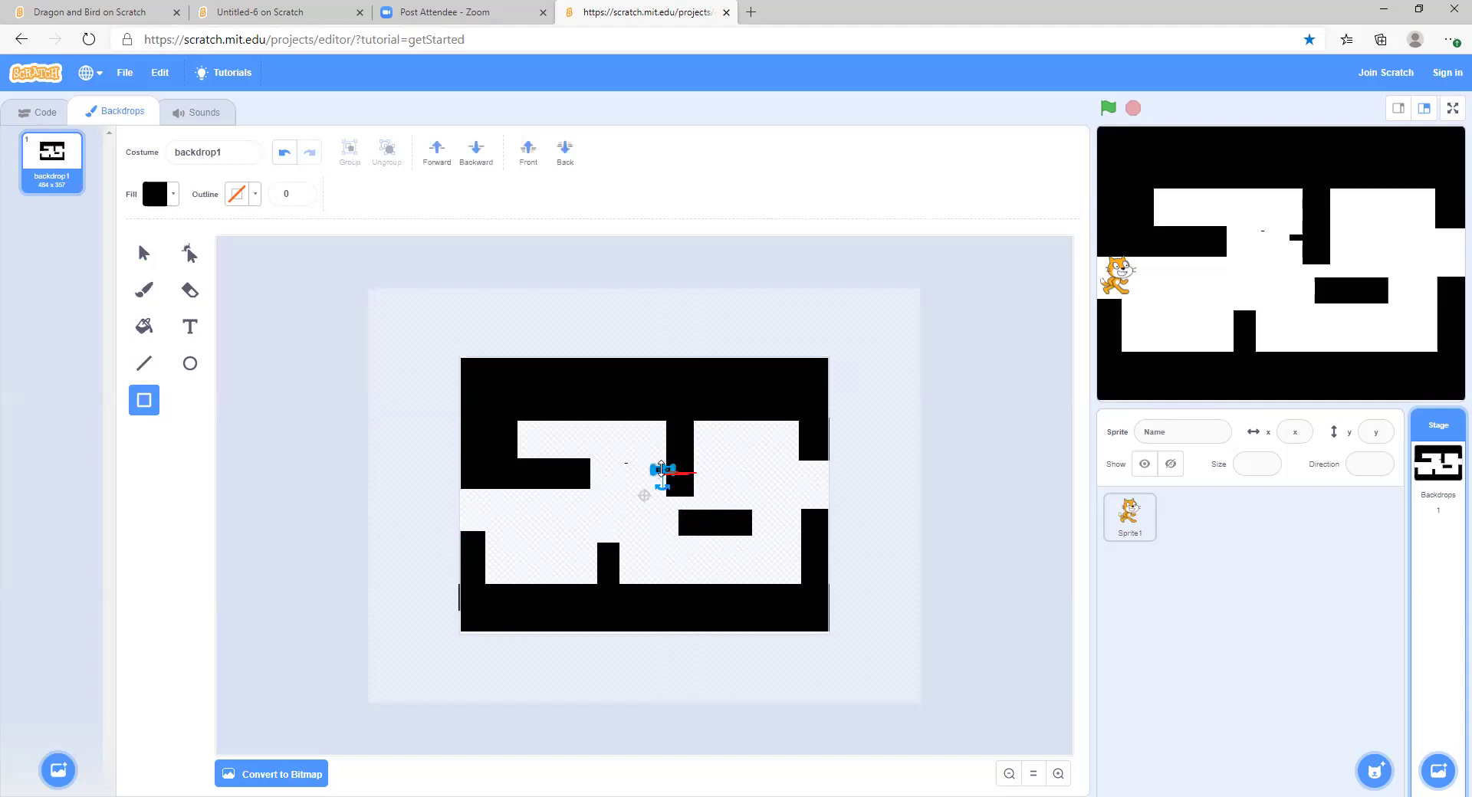
pyautogui.moveTo(652, 473); pyautogui.dragTo(665, 476)
pyautogui.click(662, 381)
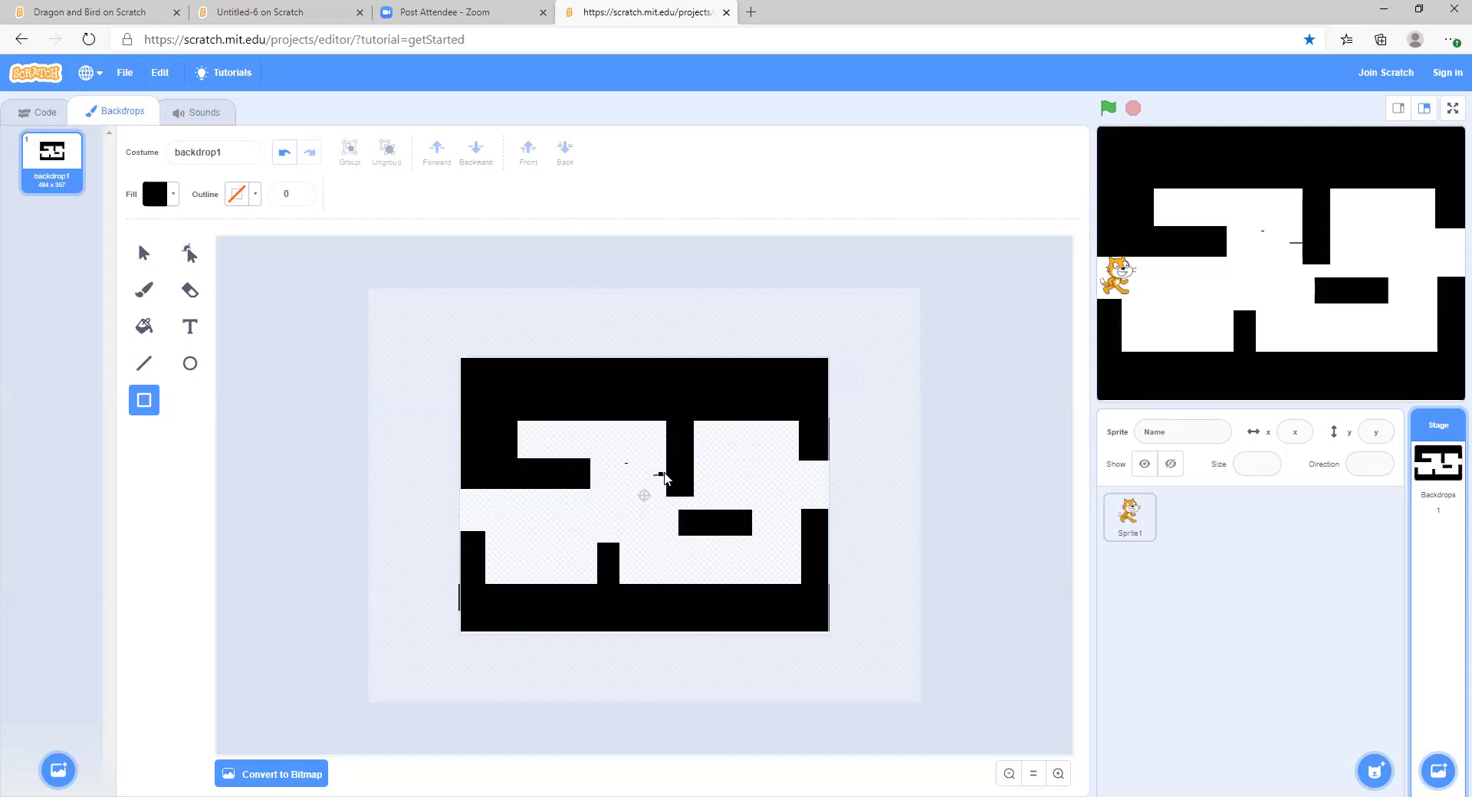
pyautogui.click(678, 480)
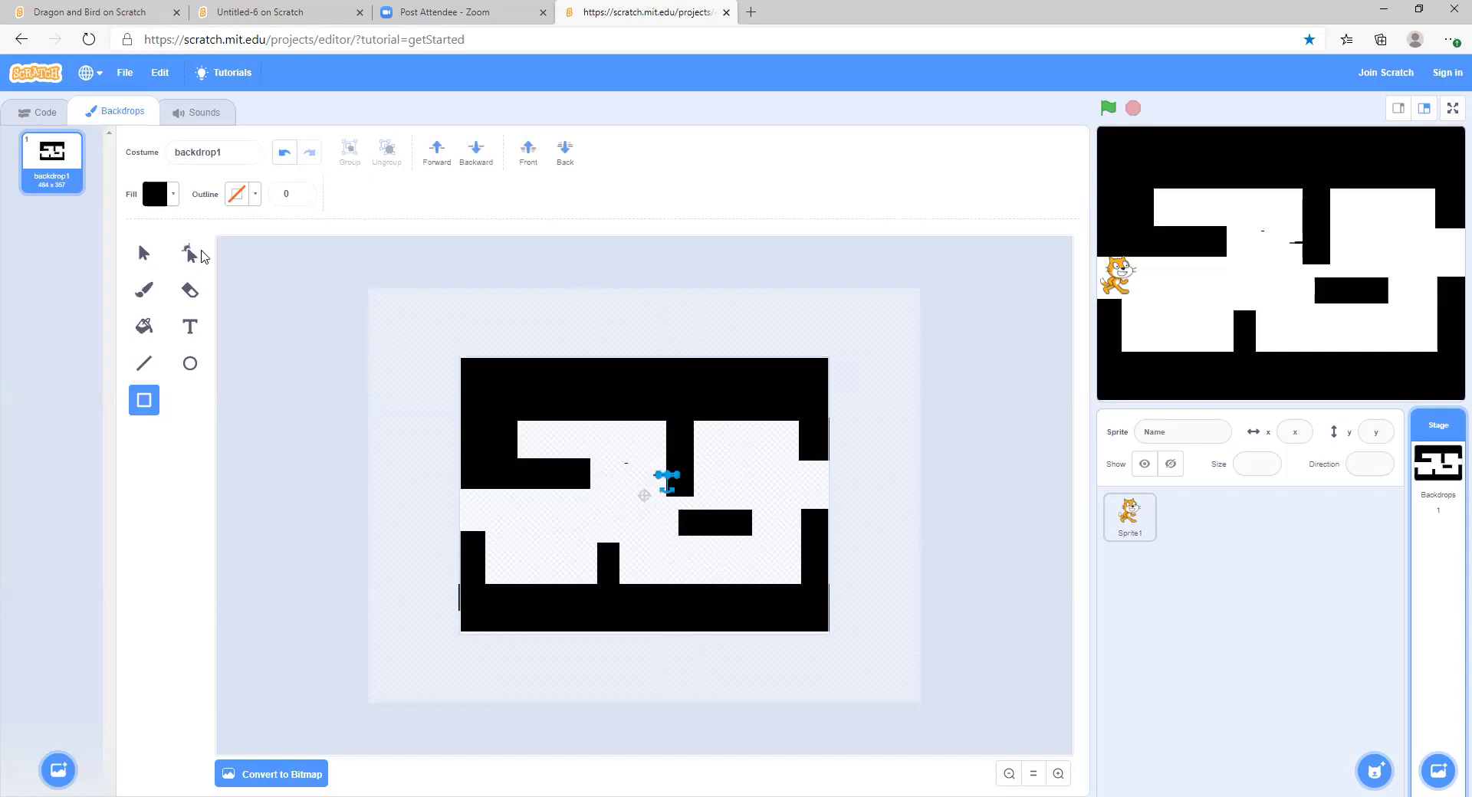
# Erase the small projection beside the hanging bar and the stray speck to its left with the Eraser at size 40.
pyautogui.press('e')
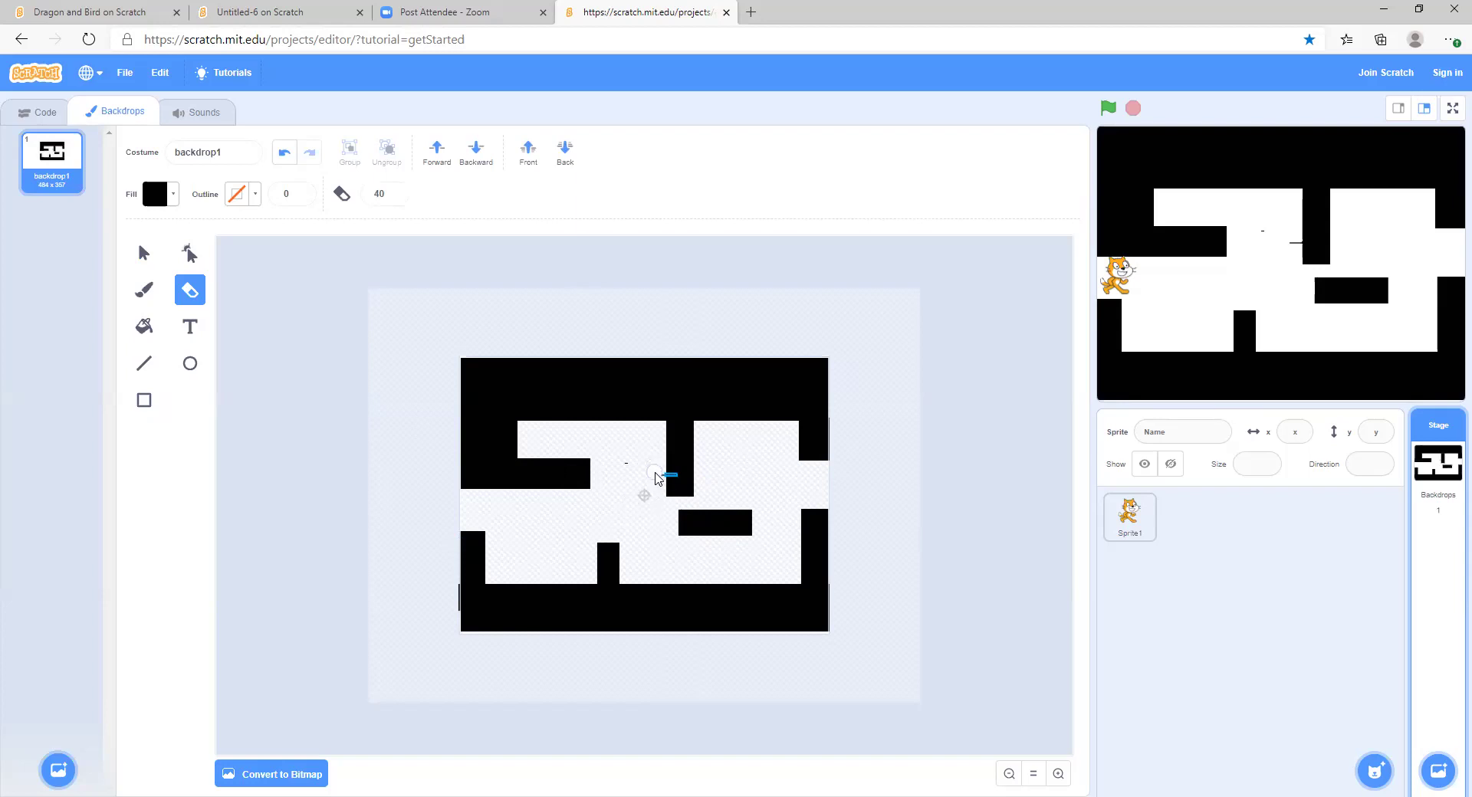
pyautogui.click(657, 476)
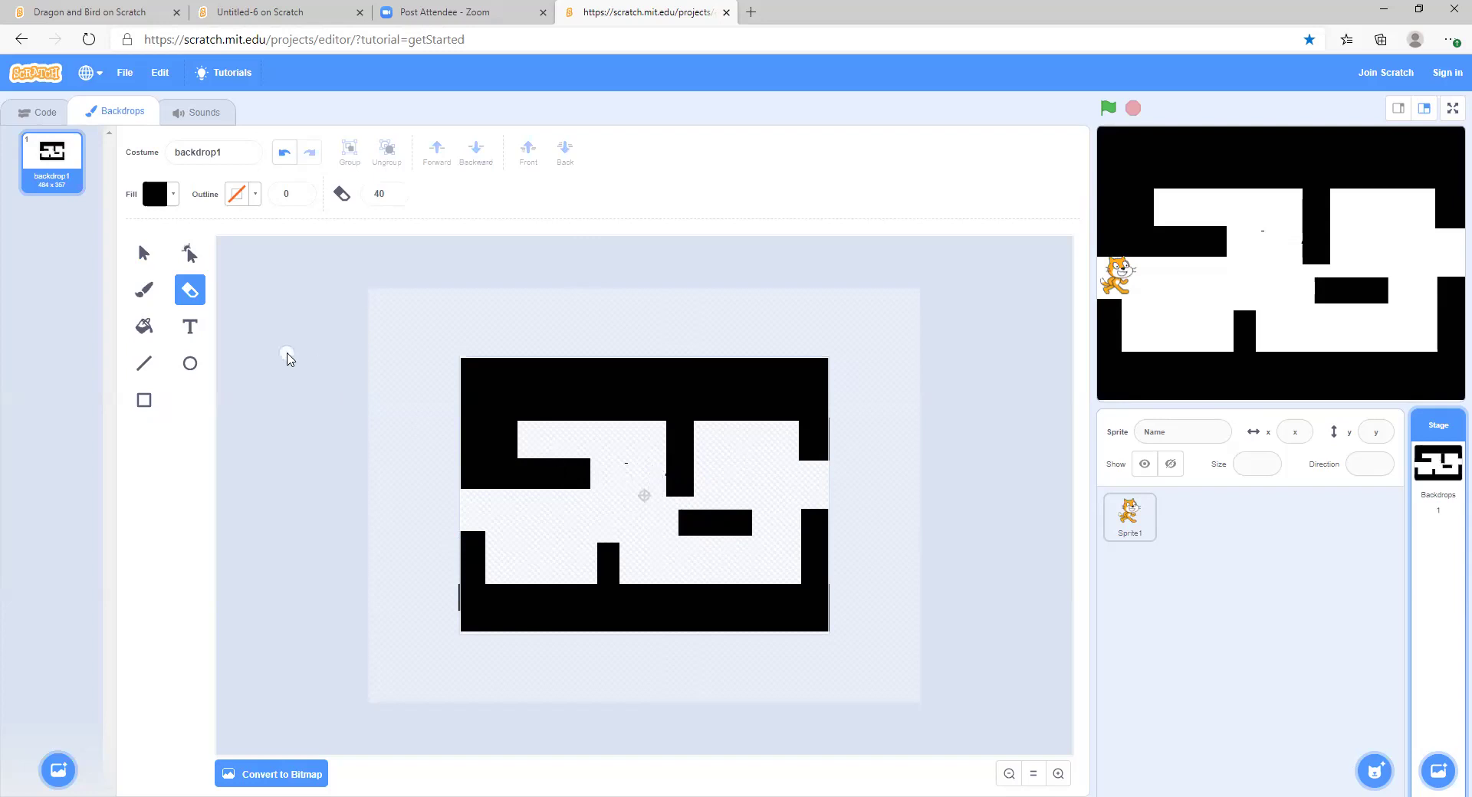
pyautogui.moveTo(625, 463)
pyautogui.mouseDown()
pyautogui.moveTo(636, 484)
pyautogui.moveTo(664, 483)
pyautogui.moveTo(529, 395)
pyautogui.moveTo(361, 328)
pyautogui.mouseUp()
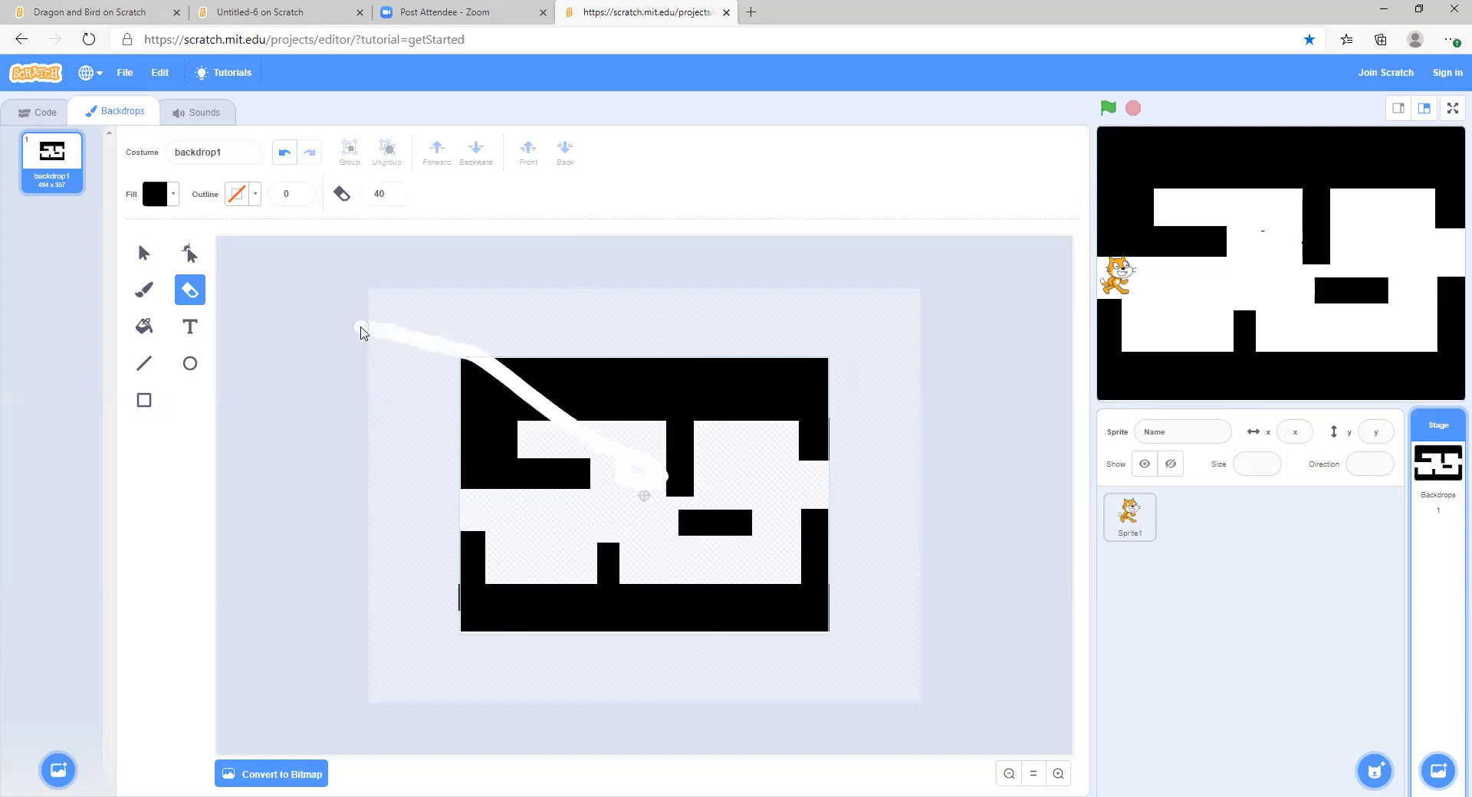
pyautogui.moveTo(99, 256); pyautogui.dragTo(250, 262)
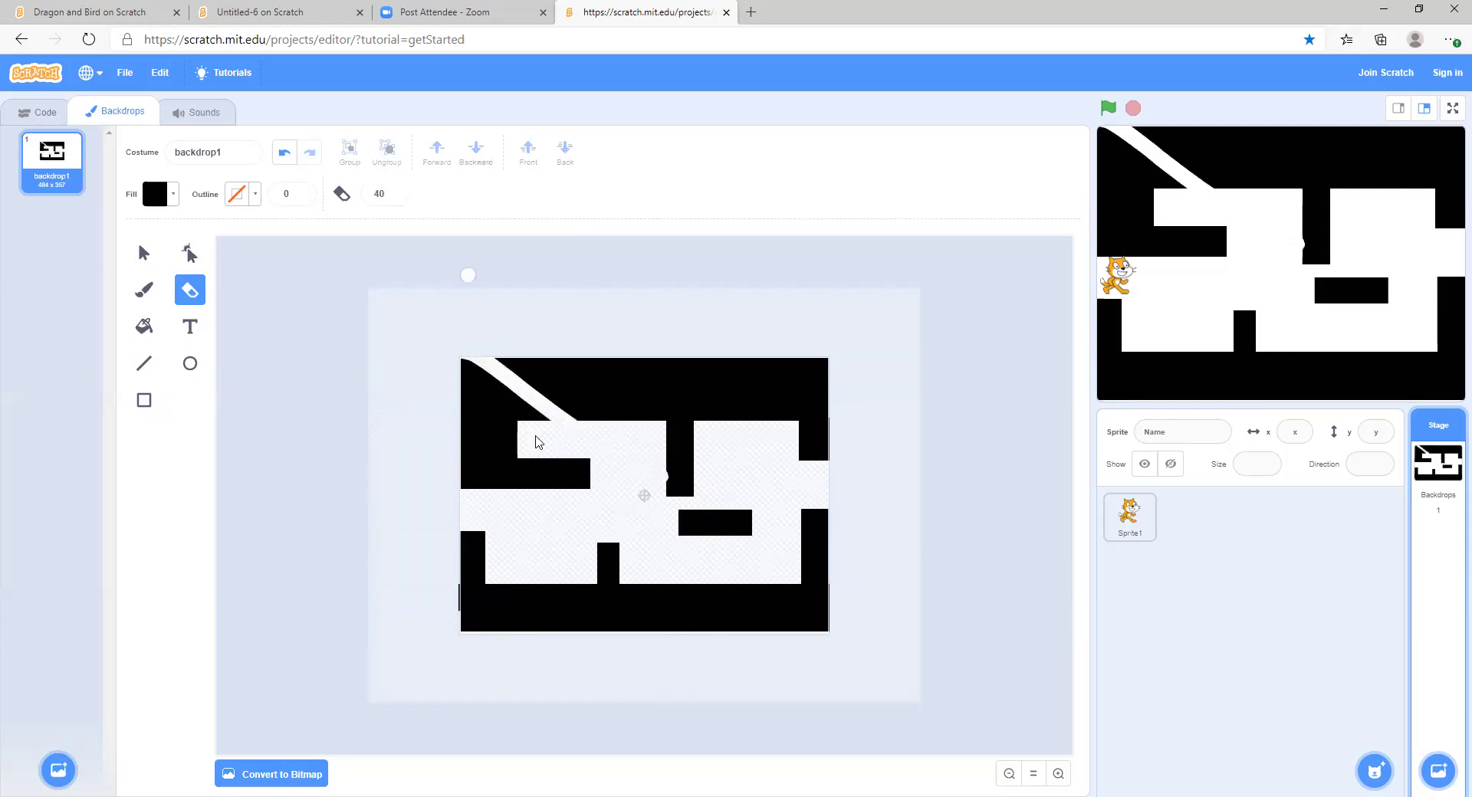
# Paint over the white diagonal gap in the maze's upper-left wall with a black Brush at size 100.
pyautogui.click(143, 290)
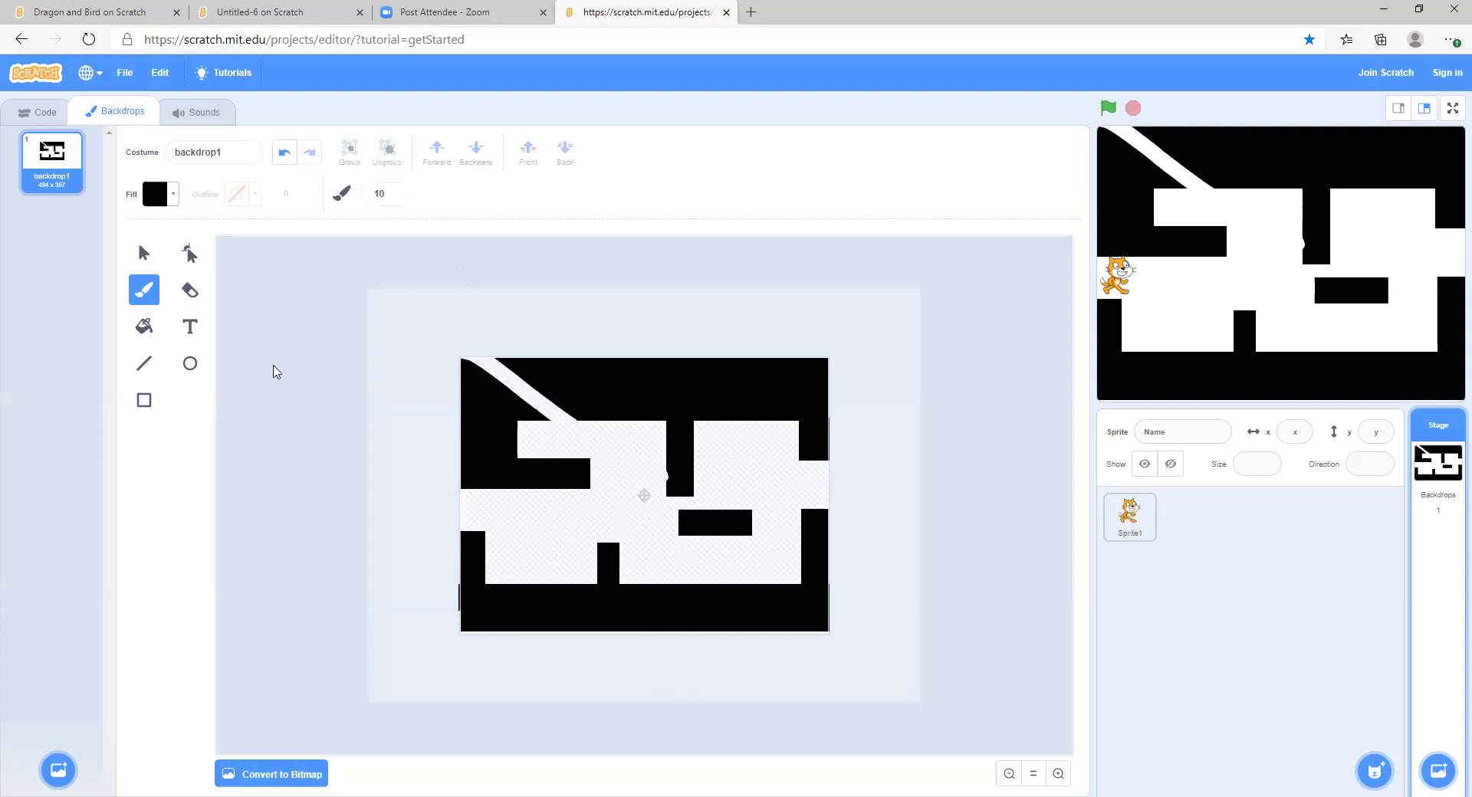
pyautogui.click(394, 192)
pyautogui.click(394, 193)
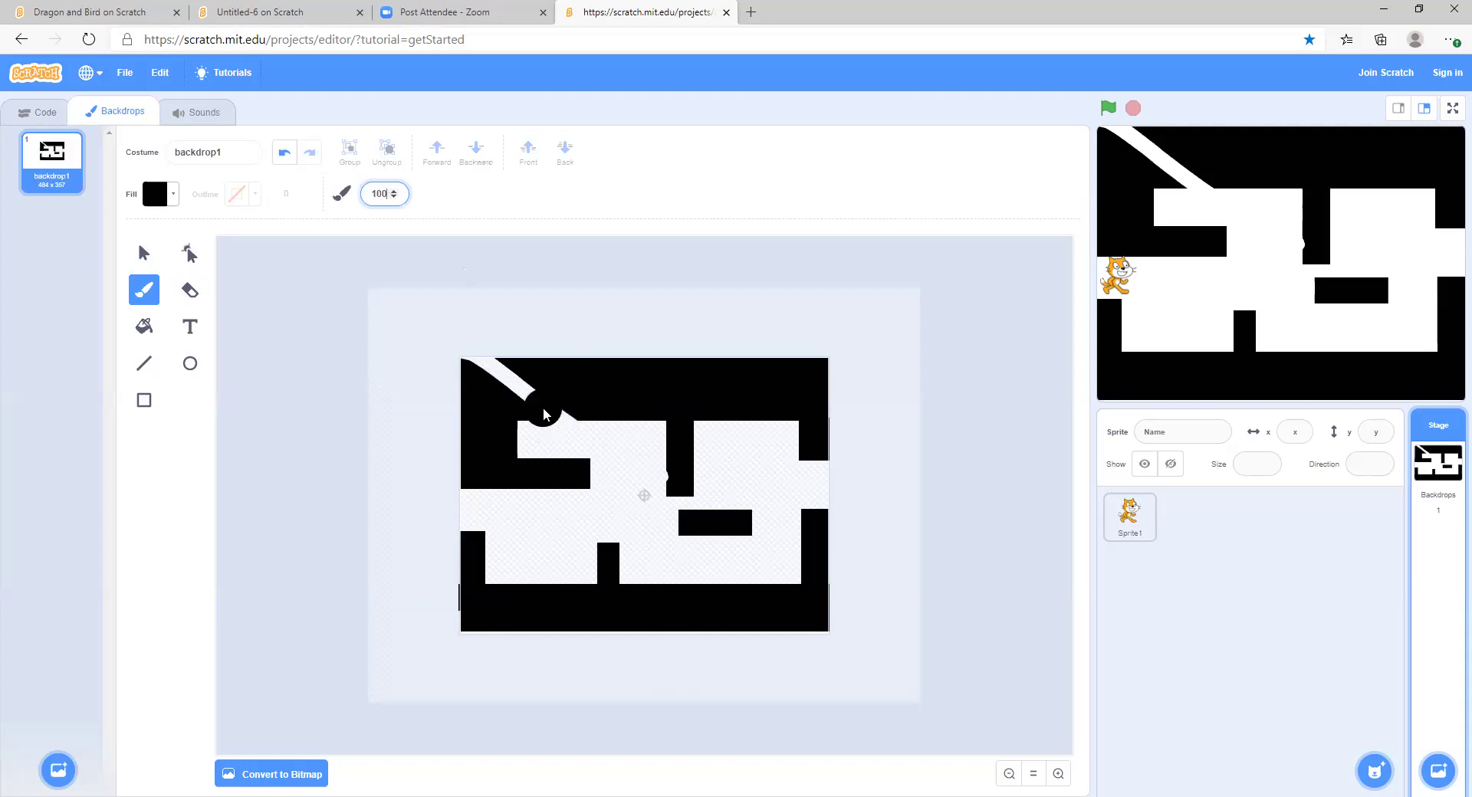
pyautogui.moveTo(537, 409)
pyautogui.mouseDown()
pyautogui.moveTo(575, 412)
pyautogui.moveTo(497, 379)
pyautogui.moveTo(552, 341)
pyautogui.moveTo(625, 348)
pyautogui.moveTo(551, 357)
pyautogui.mouseUp()
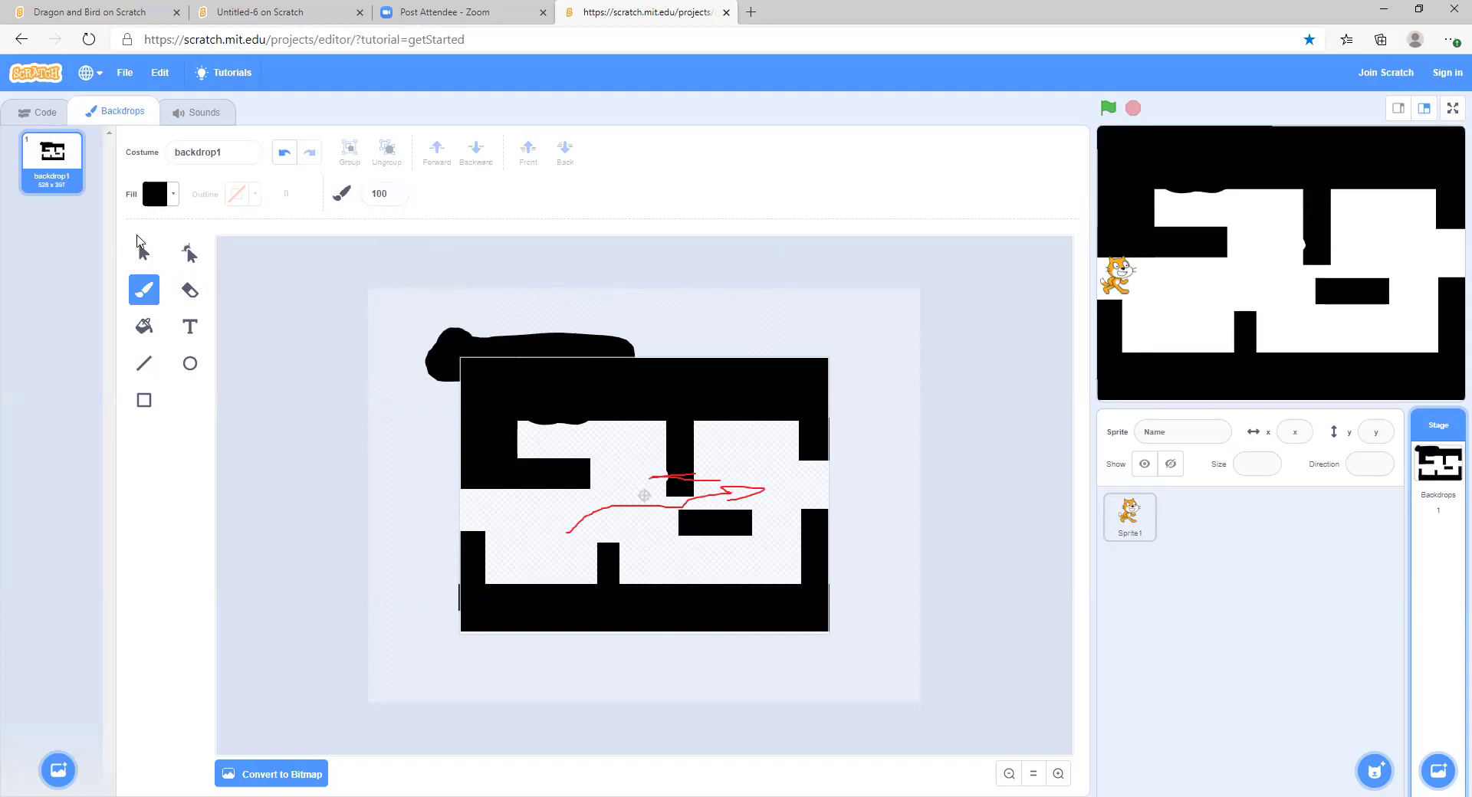
# Erase the paint spilling outside the canvas's upper-left edge and the bumps beneath the top wall with the Eraser at size 40.
pyautogui.press('e')
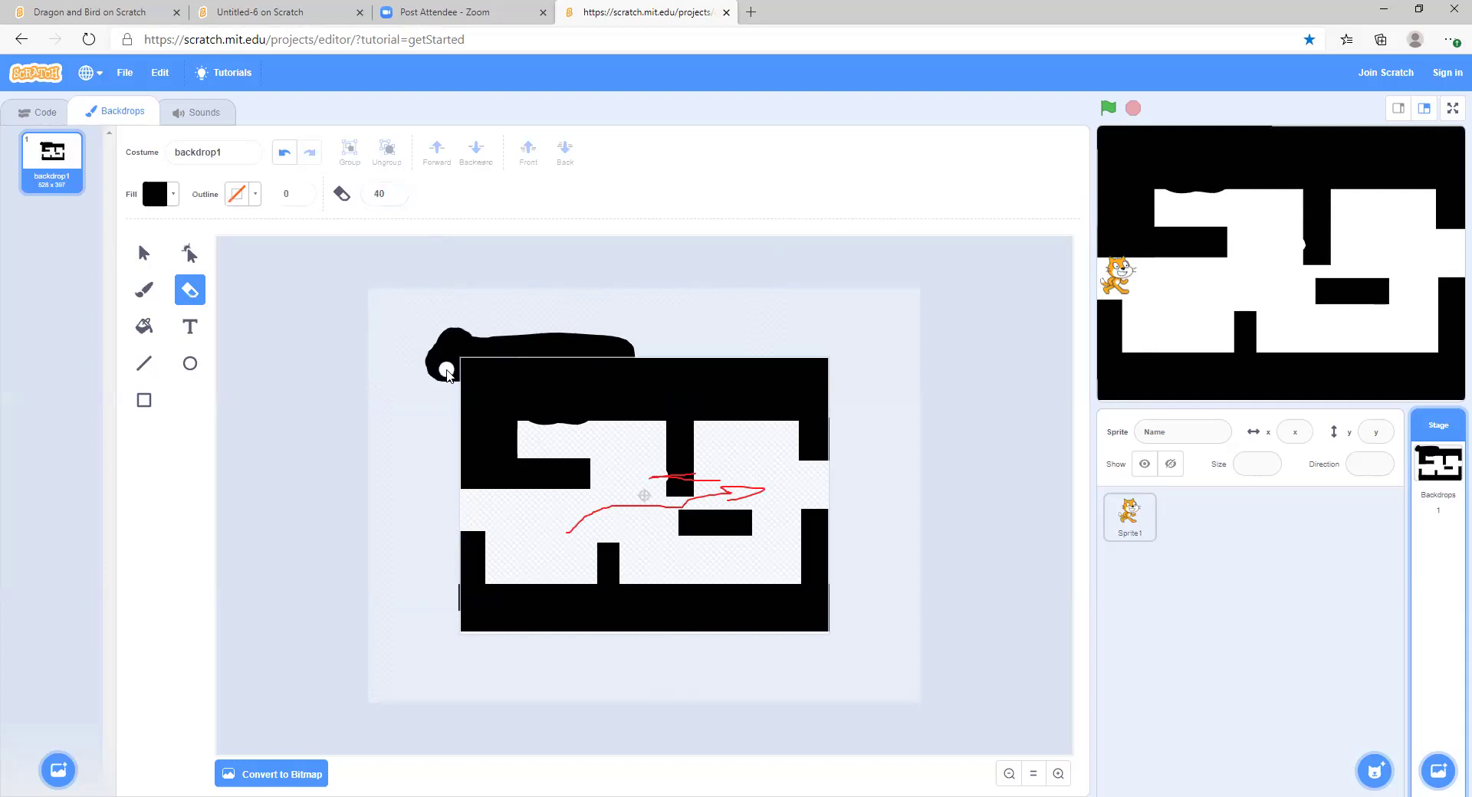
pyautogui.moveTo(457, 363)
pyautogui.mouseDown()
pyautogui.moveTo(451, 344)
pyautogui.moveTo(430, 377)
pyautogui.moveTo(444, 356)
pyautogui.moveTo(644, 354)
pyautogui.moveTo(456, 342)
pyautogui.moveTo(654, 342)
pyautogui.moveTo(624, 362)
pyautogui.mouseUp()
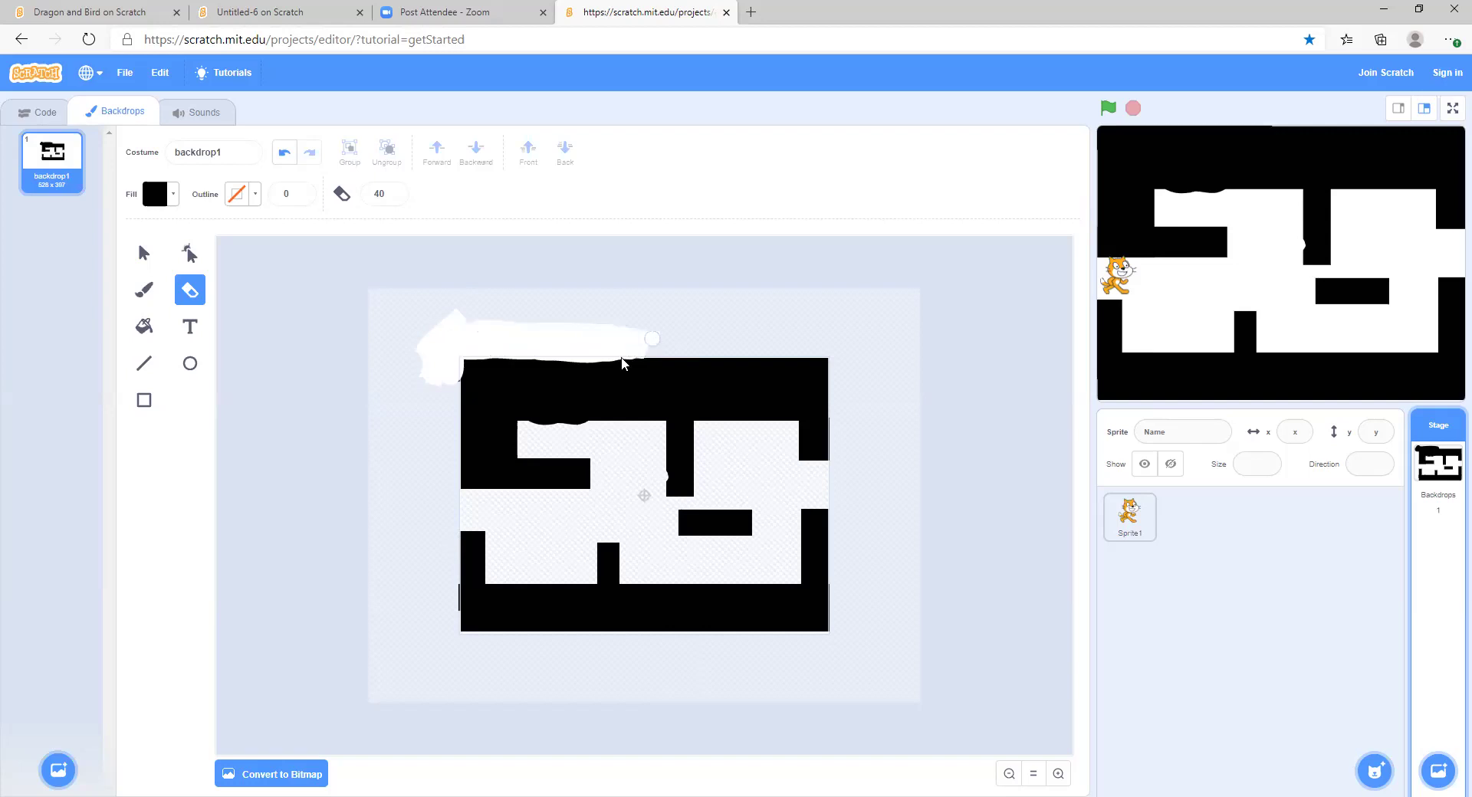
pyautogui.moveTo(536, 427)
pyautogui.mouseDown()
pyautogui.moveTo(591, 439)
pyautogui.moveTo(555, 427)
pyautogui.moveTo(532, 440)
pyautogui.moveTo(579, 440)
pyautogui.mouseUp()
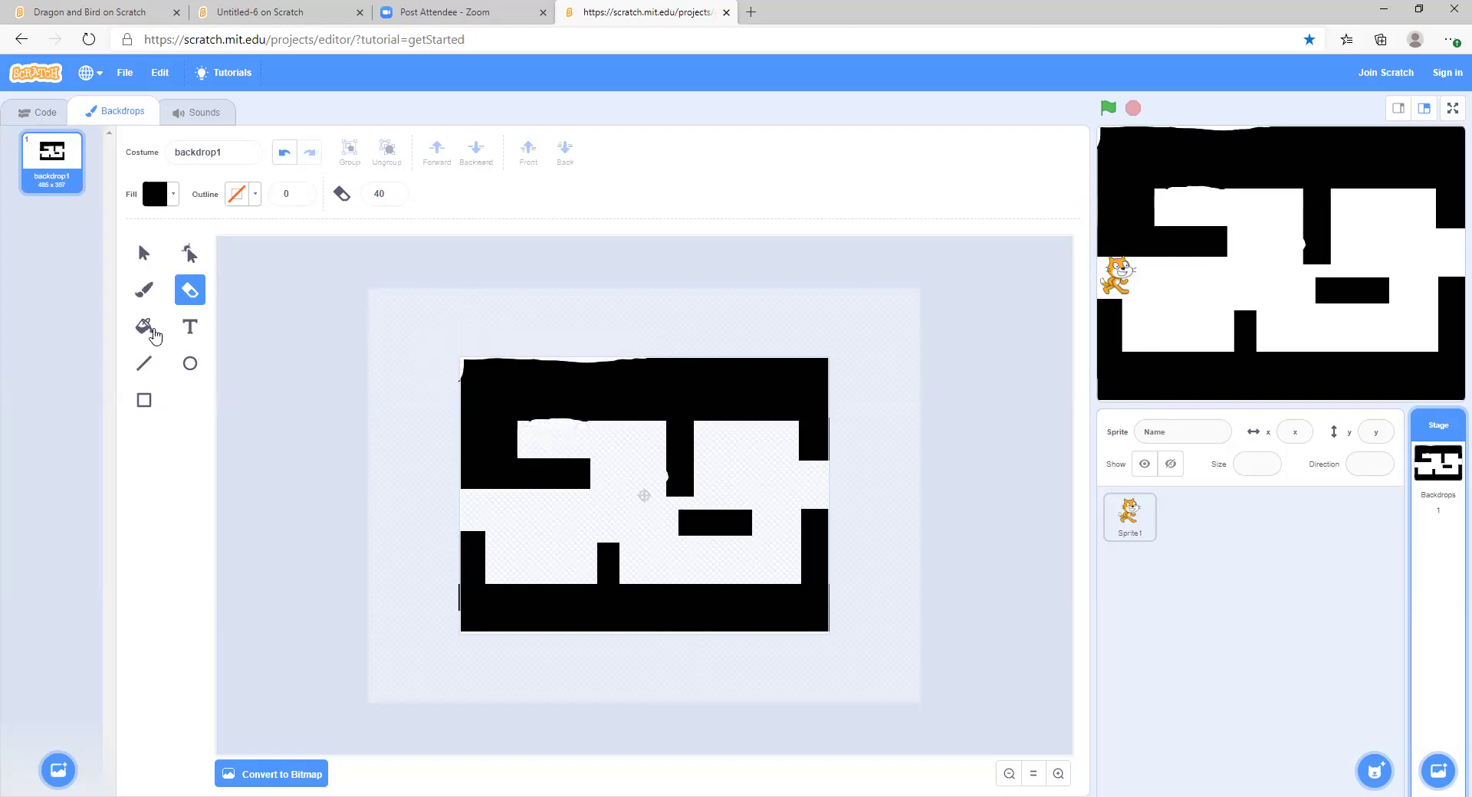
pyautogui.click(142, 403)
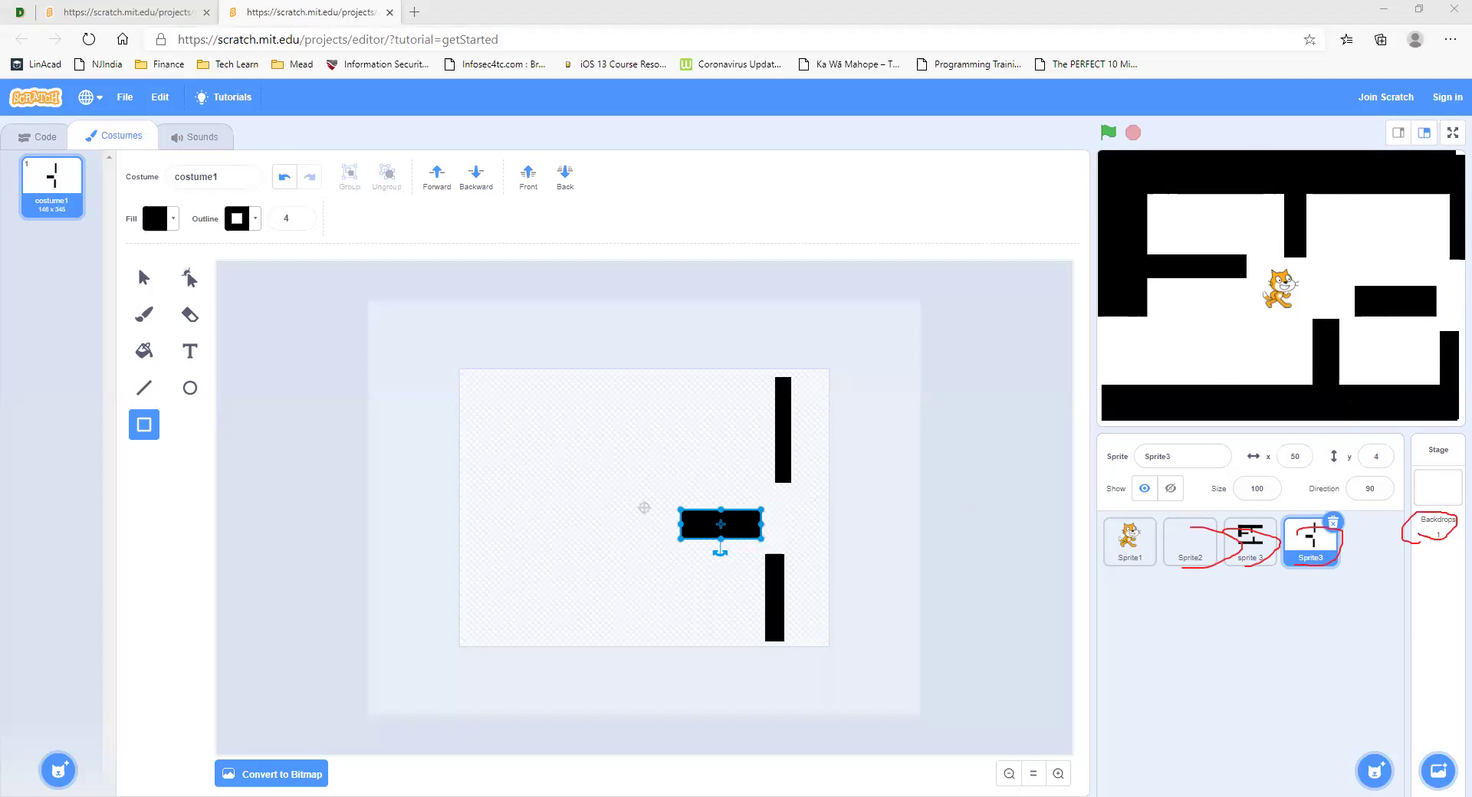
# In the other open Scratch project, delete the sprite Sprite3 that holds the right-side wall pieces.
pyautogui.press('Escape')
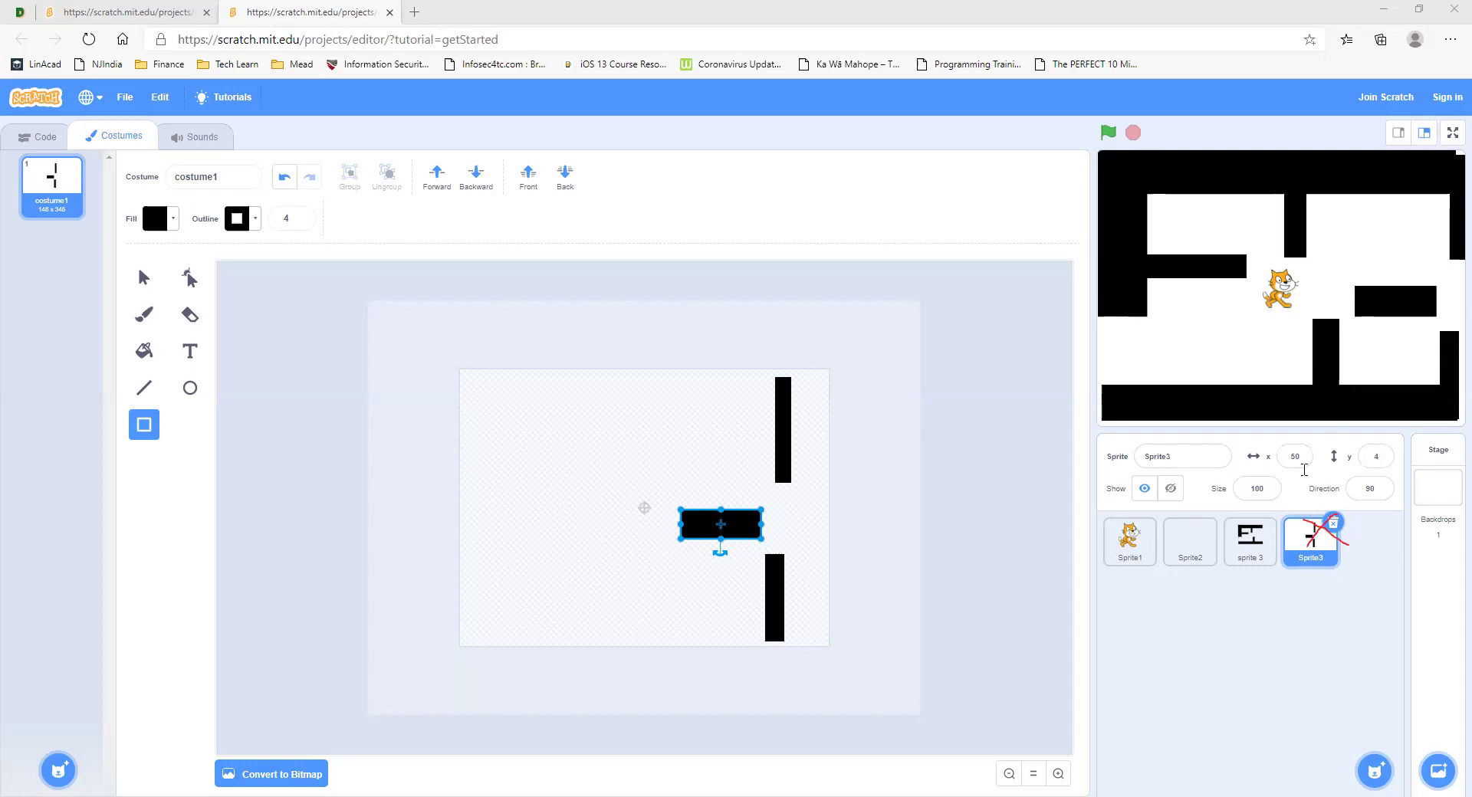
pyautogui.click(1334, 524)
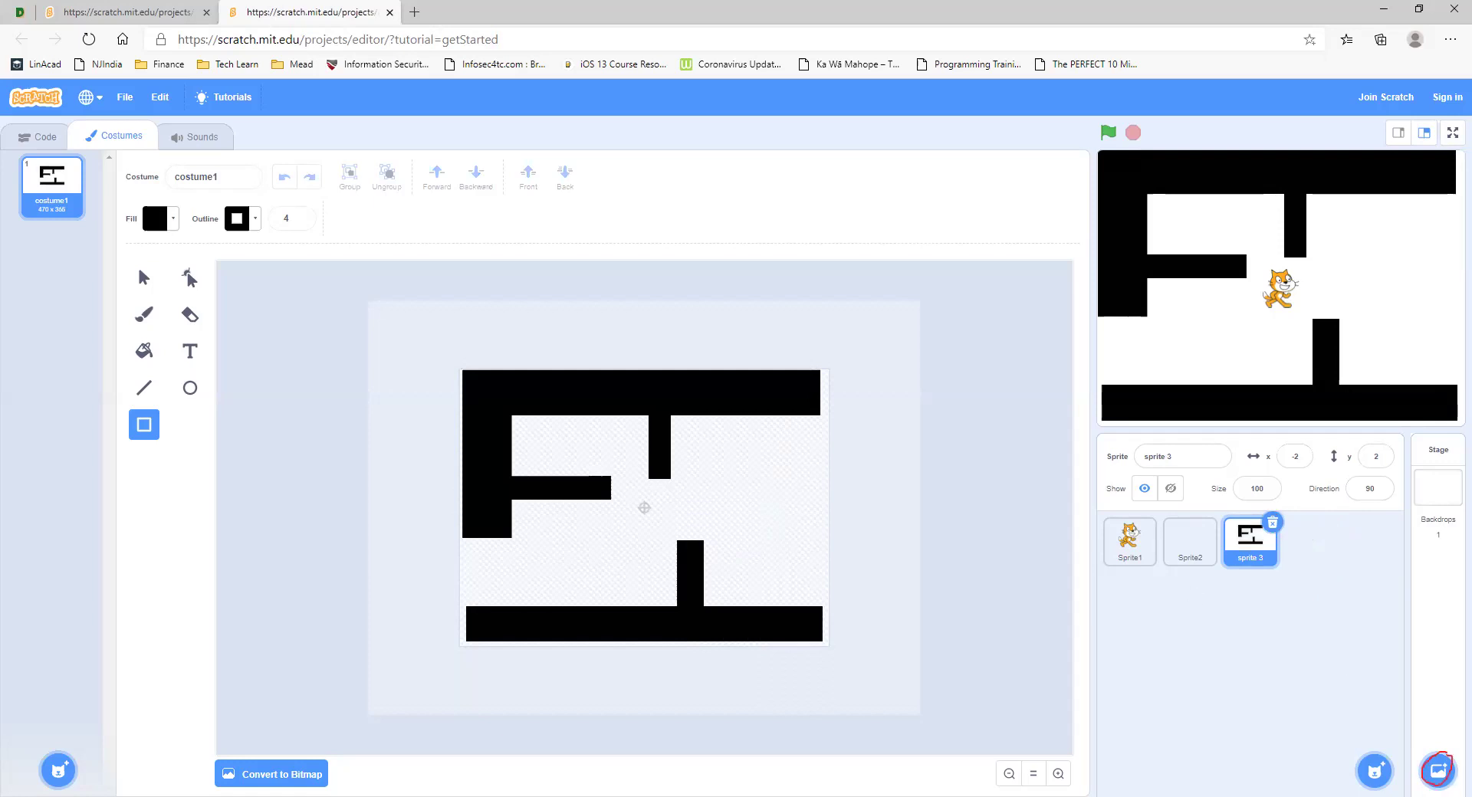
# Leave the ready-made backdrop library without choosing one and create a new blank backdrop for painting.
pyautogui.click(1439, 771)
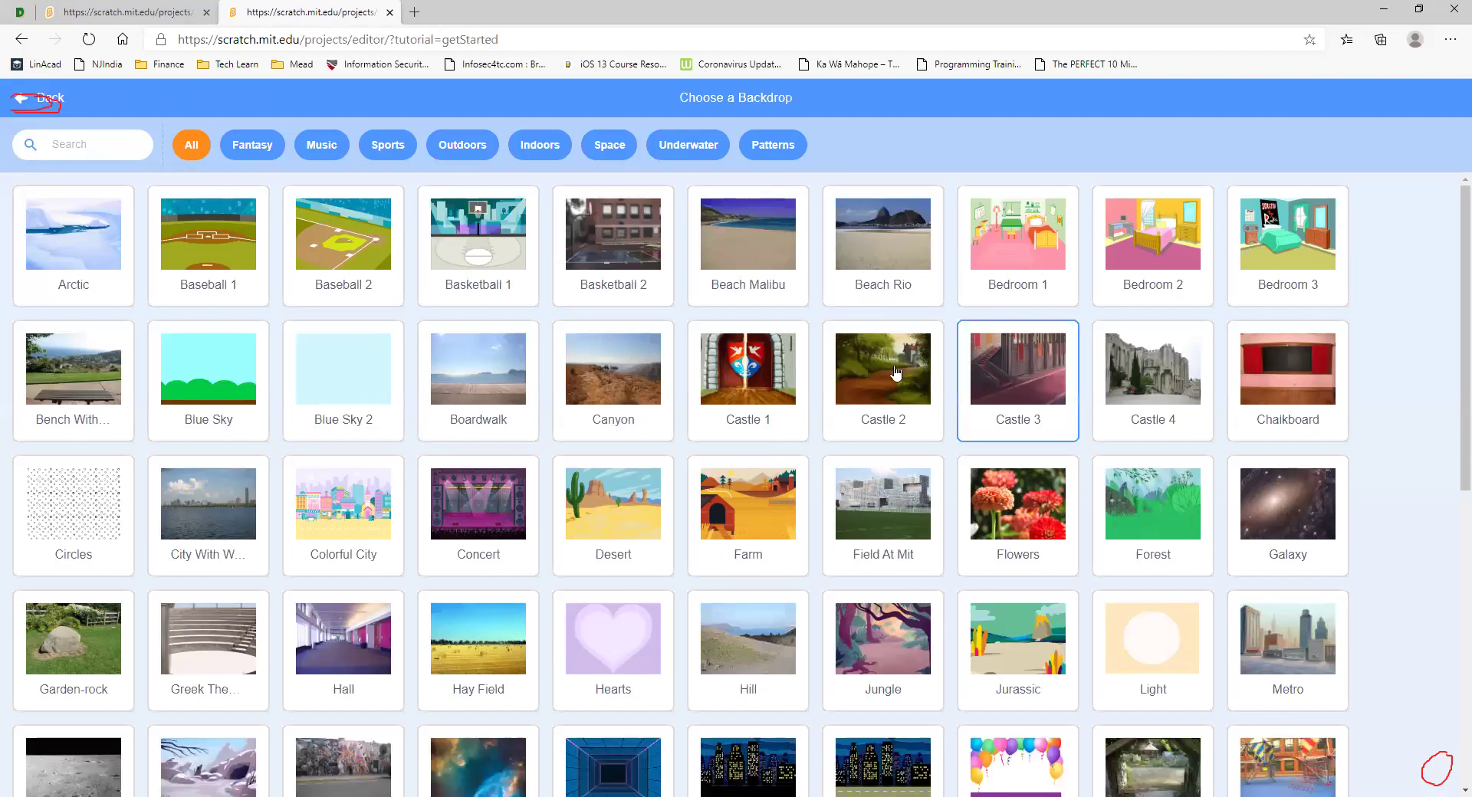
pyautogui.click(29, 98)
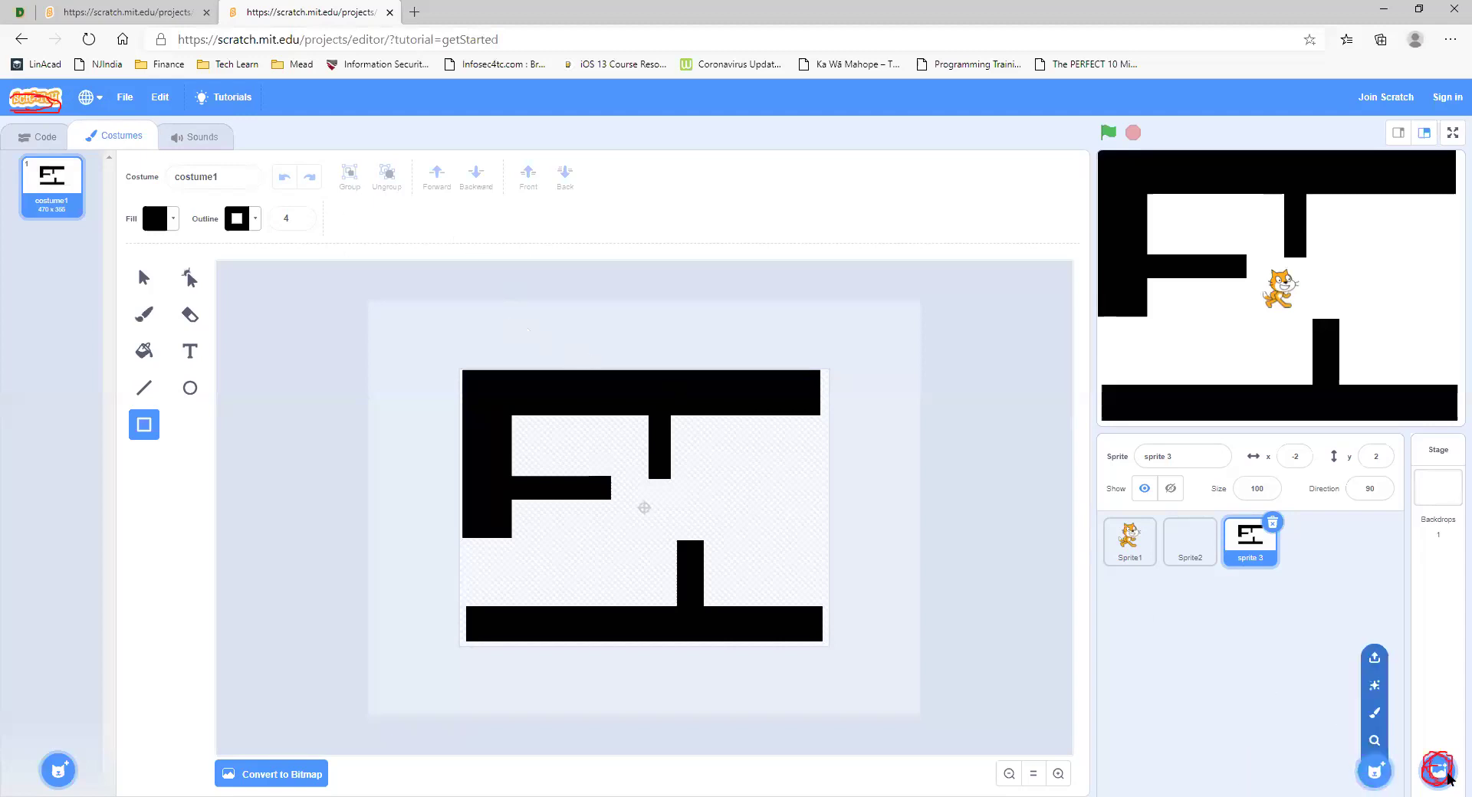
pyautogui.moveTo(1442, 773)
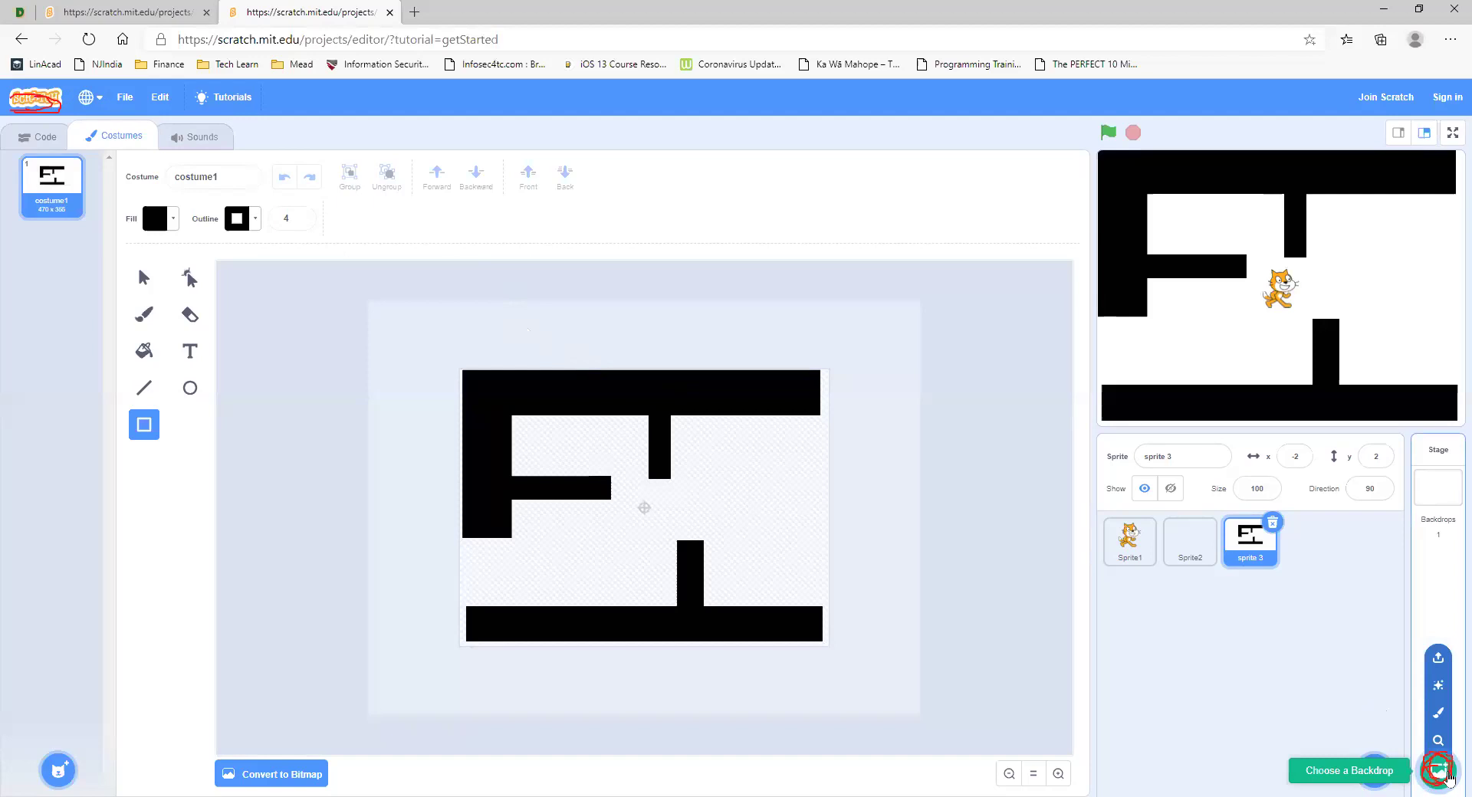
pyautogui.click(1441, 716)
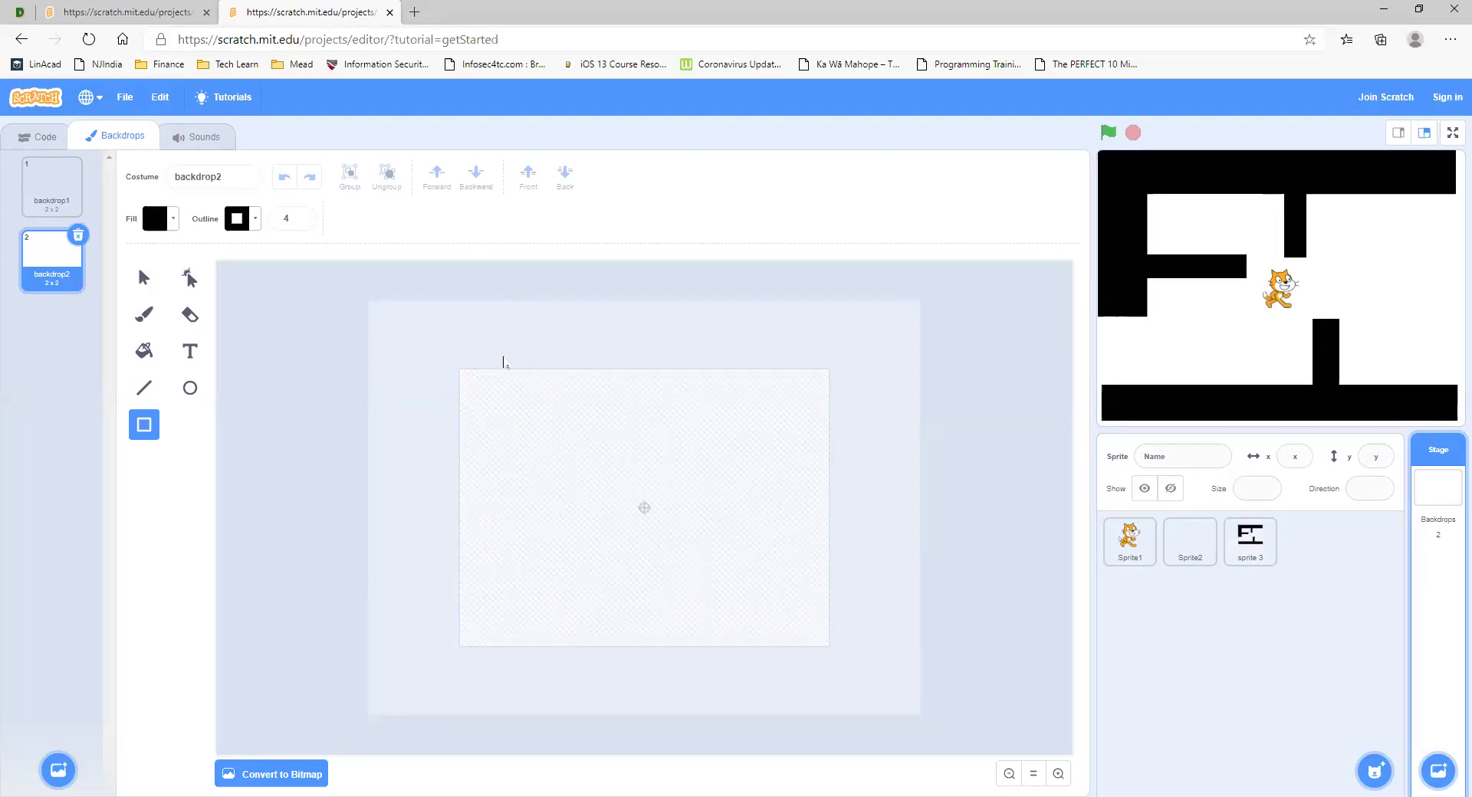
# Draw a wide black rectangle as the top wall and fit it to the canvas's top and right edges.
pyautogui.moveTo(474, 384)
pyautogui.mouseDown()
pyautogui.moveTo(493, 422)
pyautogui.moveTo(832, 421)
pyautogui.moveTo(818, 394)
pyautogui.moveTo(820, 406)
pyautogui.mouseUp()
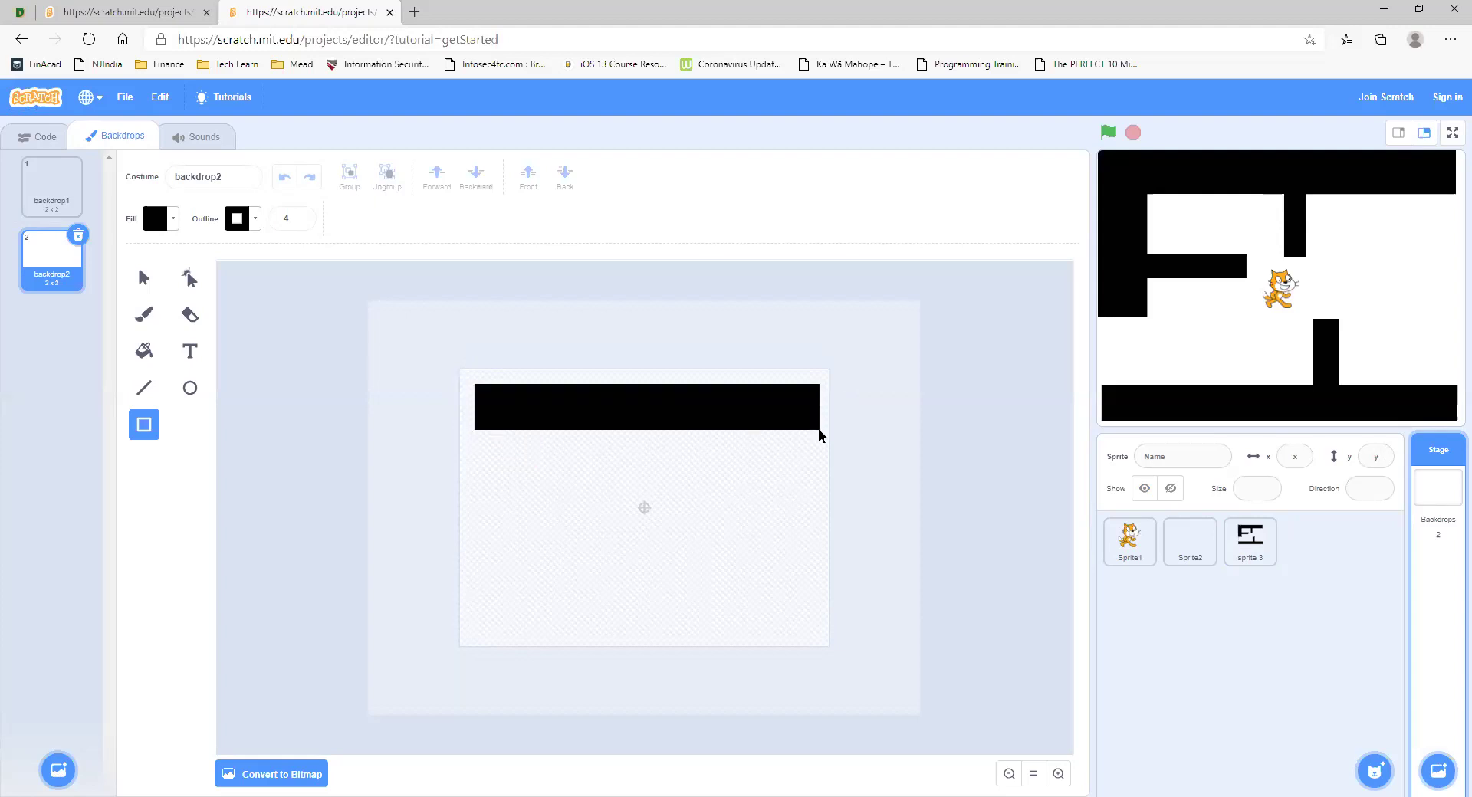
pyautogui.moveTo(657, 404); pyautogui.dragTo(662, 395)
pyautogui.moveTo(811, 387); pyautogui.dragTo(823, 394)
pyautogui.click(629, 481)
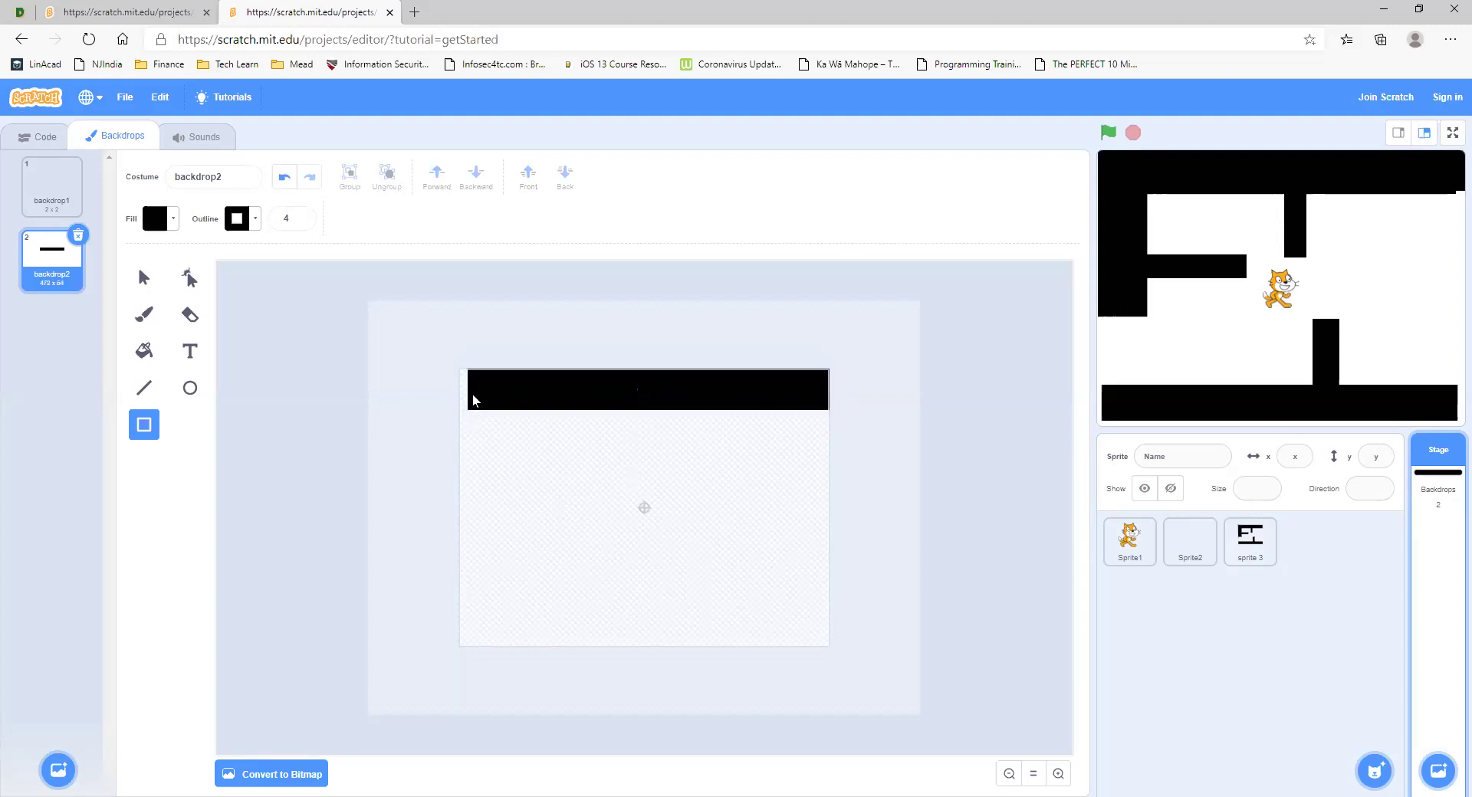
# Try to extend the top wall's left end to the canvas's left edge.
pyautogui.moveTo(470, 388); pyautogui.dragTo(445, 382)
pyautogui.click(475, 429)
pyautogui.moveTo(464, 401); pyautogui.dragTo(449, 387)
pyautogui.click(427, 431)
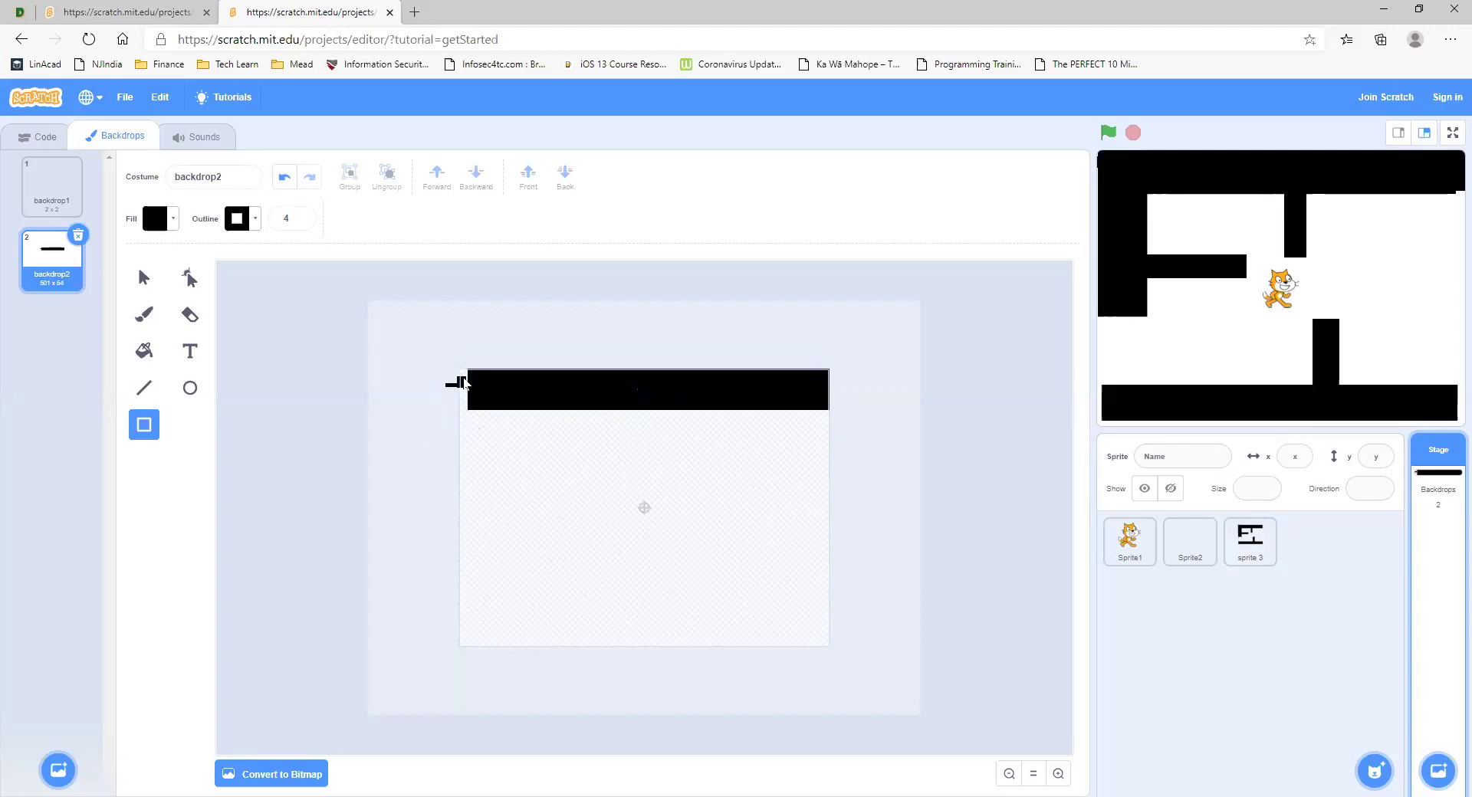